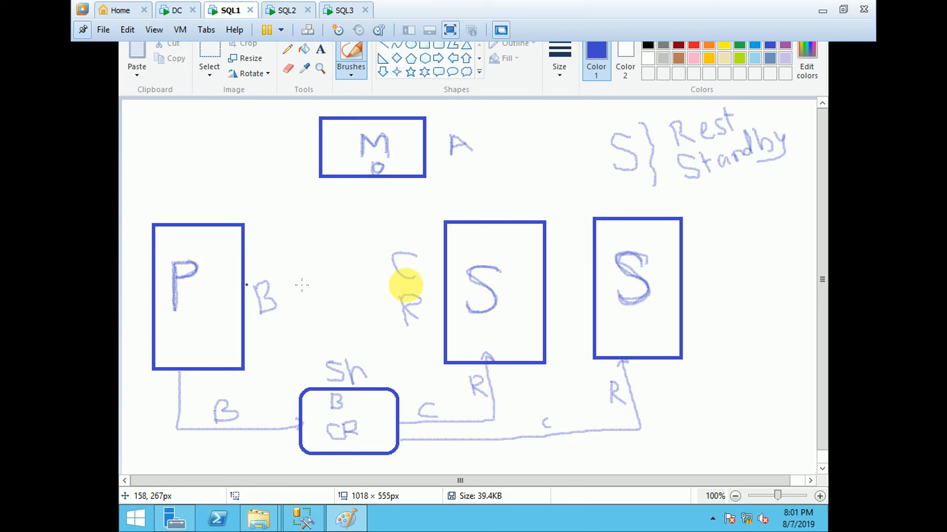
Step: Retrace the S letters in both secondary boxes and the backup arrow to the share box, and underline the B beside P
{"action": "mouse_move", "coordinate": [502, 269]}
{"action": "left_mouse_down"}
{"action": "mouse_move", "coordinate": [461, 271]}
{"action": "mouse_move", "coordinate": [495, 310]}
{"action": "mouse_move", "coordinate": [469, 313]}
{"action": "left_mouse_up"}
{"action": "mouse_move", "coordinate": [641, 256]}
{"action": "left_mouse_down"}
{"action": "mouse_move", "coordinate": [614, 265]}
{"action": "mouse_move", "coordinate": [645, 283]}
{"action": "mouse_move", "coordinate": [630, 296]}
{"action": "mouse_move", "coordinate": [638, 301]}
{"action": "mouse_move", "coordinate": [635, 277]}
{"action": "mouse_move", "coordinate": [618, 256]}
{"action": "mouse_move", "coordinate": [630, 252]}
{"action": "left_mouse_up"}
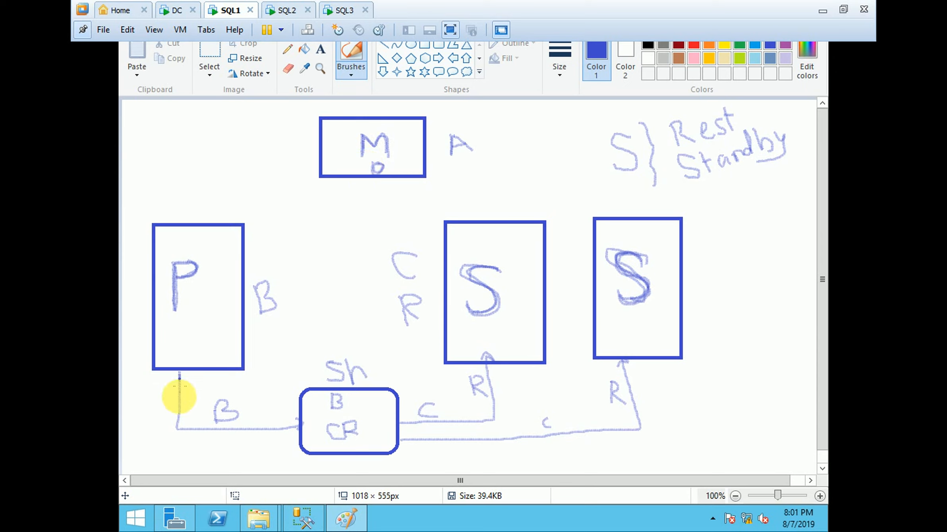
{"action": "left_click_drag", "start_coordinate": [179, 429], "coordinate": [301, 431]}
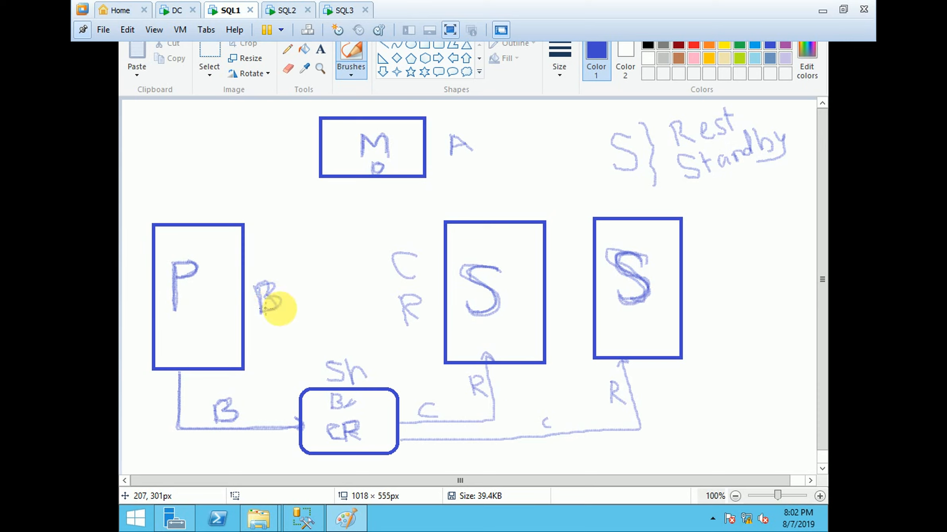
{"action": "left_click_drag", "start_coordinate": [292, 308], "coordinate": [280, 317]}
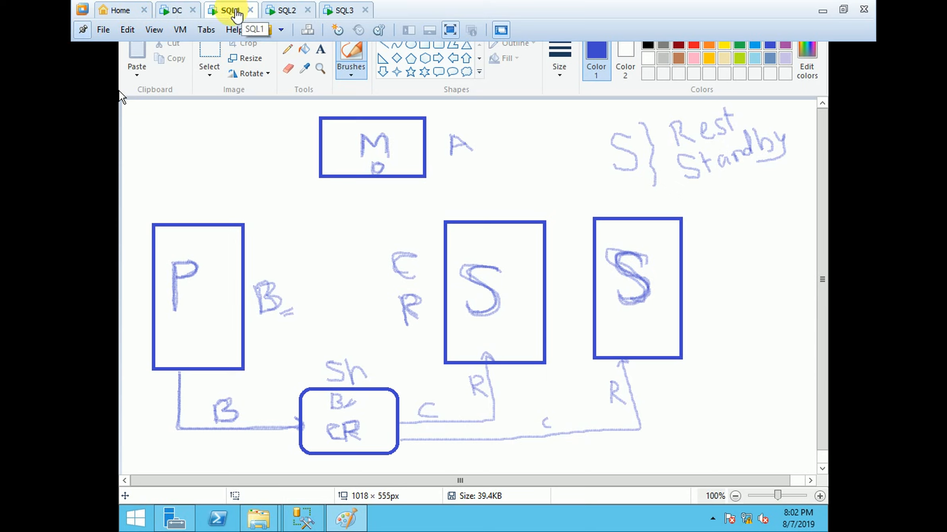
Step: View the SQL2 and SQL3 virtual machines, and return to the diagram on SQL1
{"action": "left_click", "coordinate": [235, 13]}
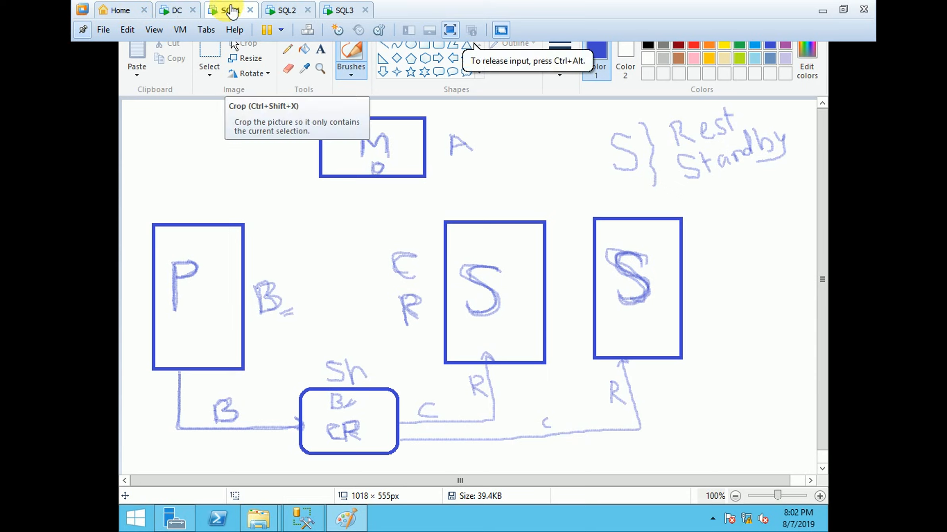
{"action": "left_click", "coordinate": [285, 9]}
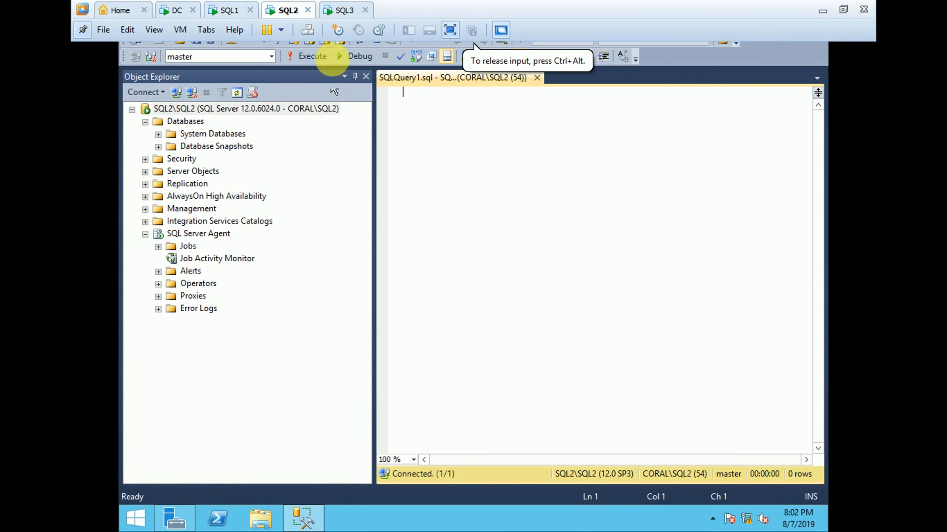
{"action": "left_click", "coordinate": [344, 10]}
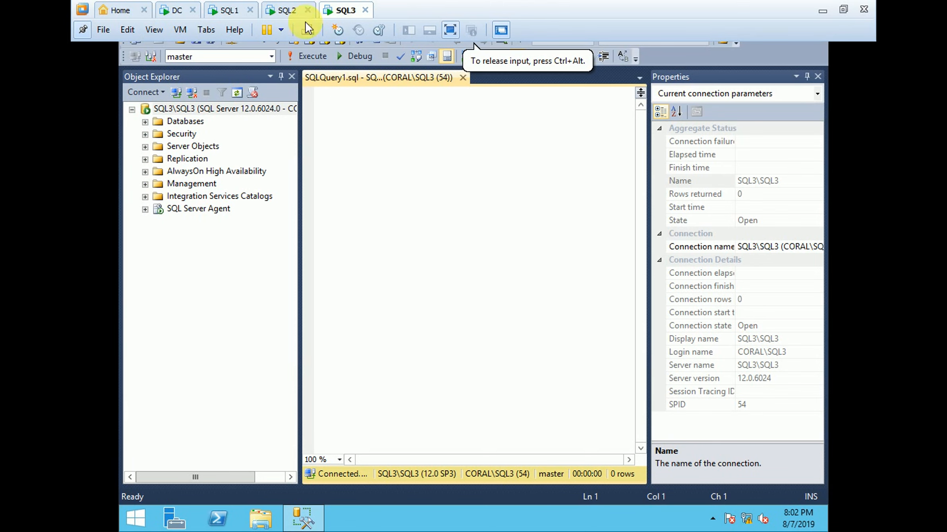
{"action": "left_click", "coordinate": [237, 9]}
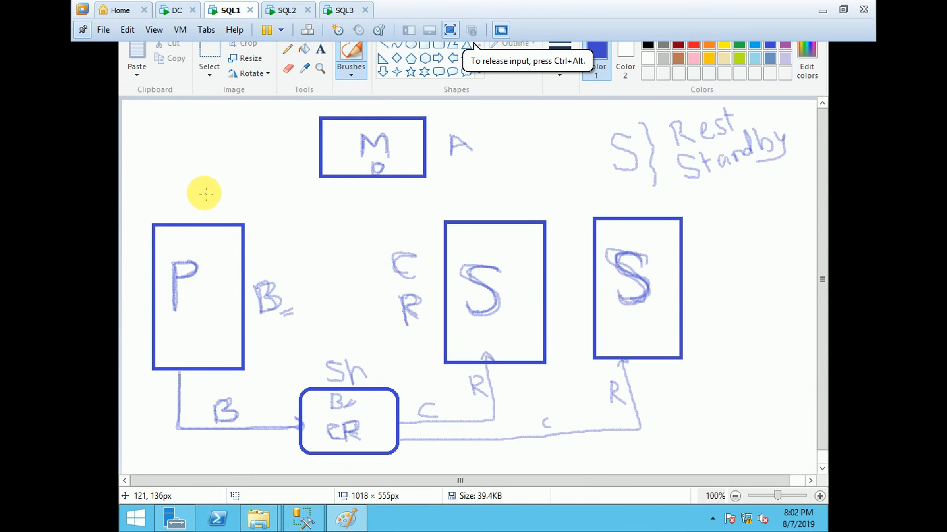
Step: Handwrite and underline the labels SQL1 above the P box, SQL2 above the middle S box, and SQL3 beside the M box
{"action": "mouse_move", "coordinate": [207, 194]}
{"action": "left_mouse_down"}
{"action": "mouse_move", "coordinate": [216, 203]}
{"action": "mouse_move", "coordinate": [201, 213]}
{"action": "mouse_move", "coordinate": [237, 208]}
{"action": "mouse_move", "coordinate": [222, 192]}
{"action": "mouse_move", "coordinate": [241, 210]}
{"action": "mouse_move", "coordinate": [254, 204]}
{"action": "left_mouse_up"}
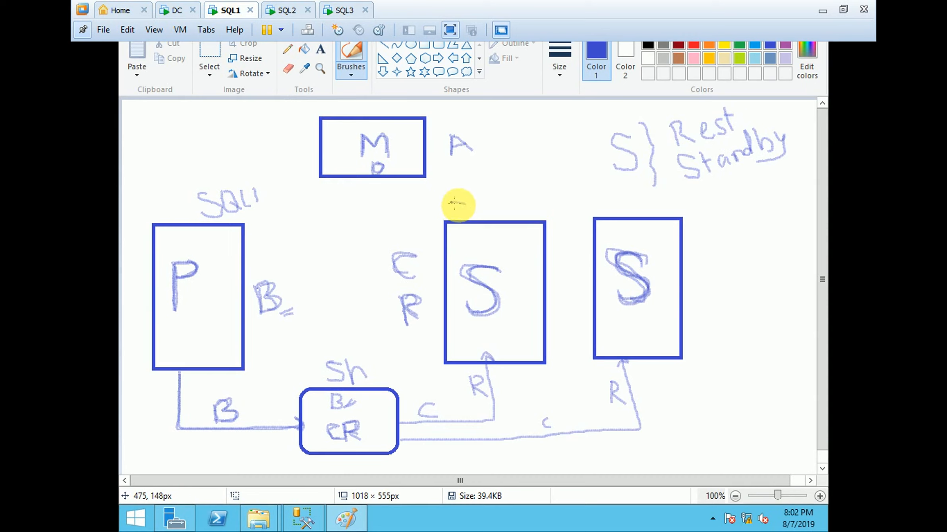
{"action": "mouse_move", "coordinate": [455, 203]}
{"action": "left_mouse_down"}
{"action": "mouse_move", "coordinate": [457, 217]}
{"action": "mouse_move", "coordinate": [477, 196]}
{"action": "mouse_move", "coordinate": [486, 207]}
{"action": "mouse_move", "coordinate": [516, 203]}
{"action": "left_mouse_up"}
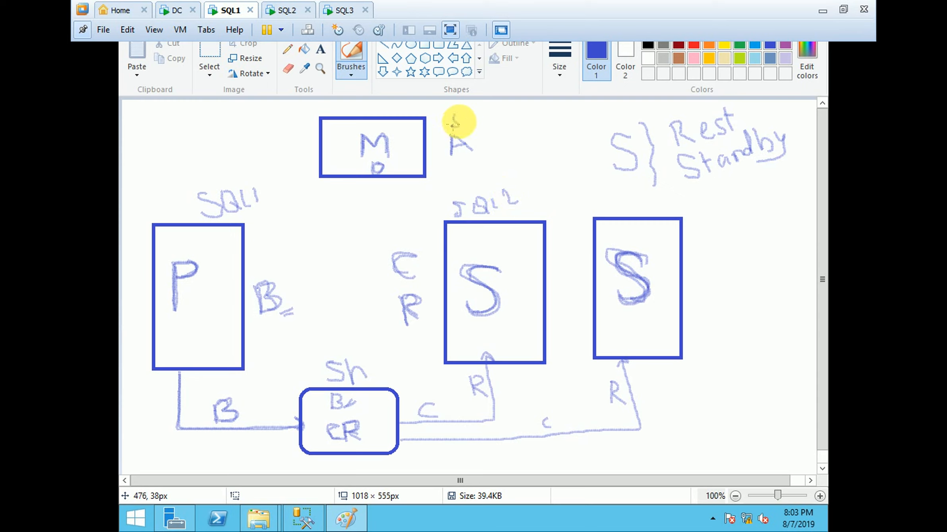
{"action": "left_click_drag", "start_coordinate": [463, 118], "coordinate": [478, 139]}
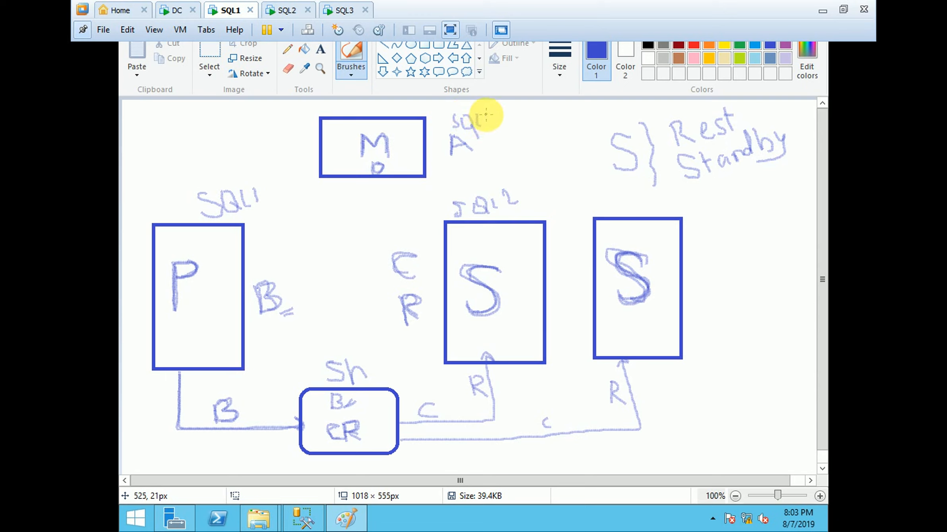
{"action": "left_click_drag", "start_coordinate": [493, 120], "coordinate": [494, 142]}
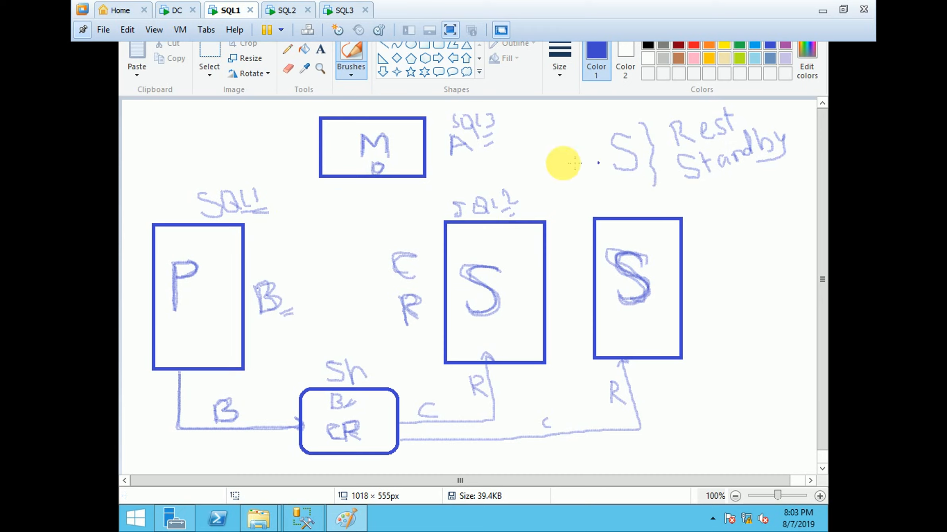
Step: Retrace the S and brace of the secondary-mode note, and mark Rest and Standby with ticks and circles
{"action": "mouse_move", "coordinate": [630, 139]}
{"action": "left_mouse_down"}
{"action": "mouse_move", "coordinate": [615, 140]}
{"action": "mouse_move", "coordinate": [634, 165]}
{"action": "mouse_move", "coordinate": [616, 170]}
{"action": "left_mouse_up"}
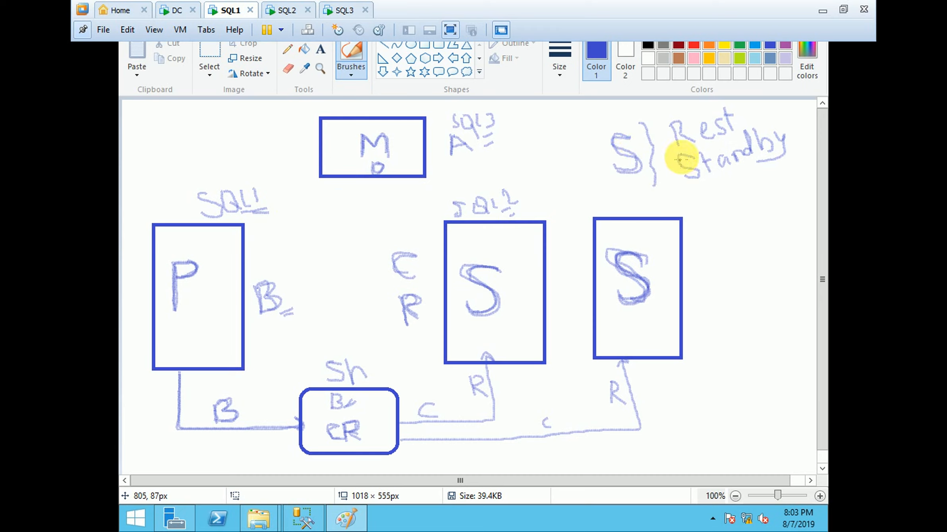
{"action": "left_click_drag", "start_coordinate": [747, 116], "coordinate": [776, 104]}
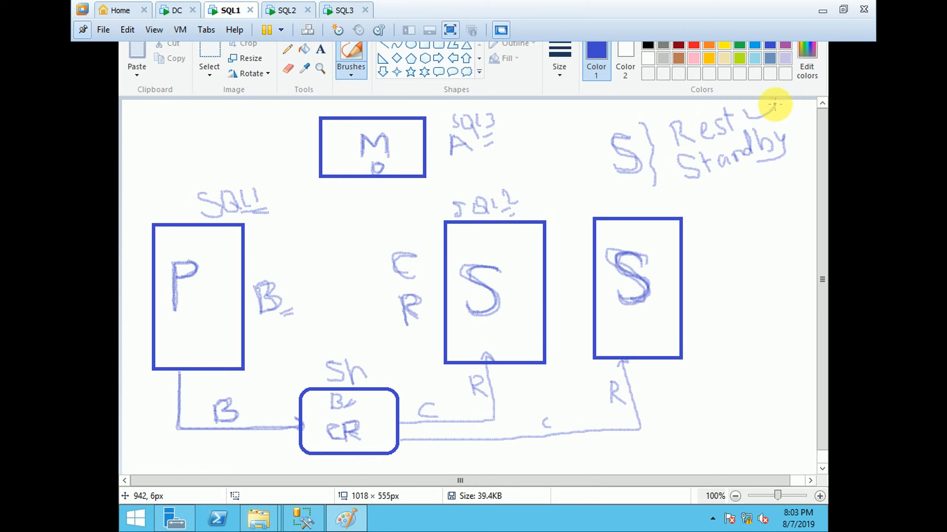
{"action": "left_click_drag", "start_coordinate": [788, 172], "coordinate": [805, 157]}
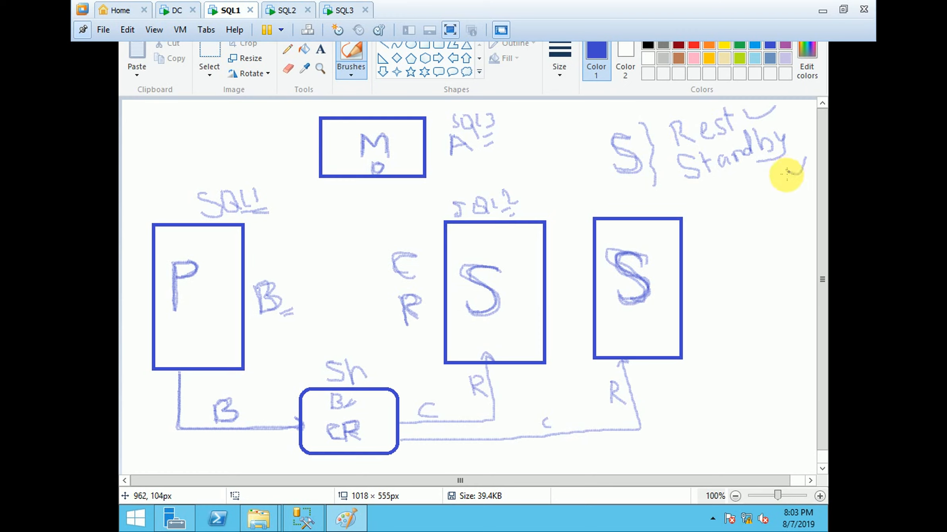
{"action": "left_click_drag", "start_coordinate": [646, 128], "coordinate": [656, 182]}
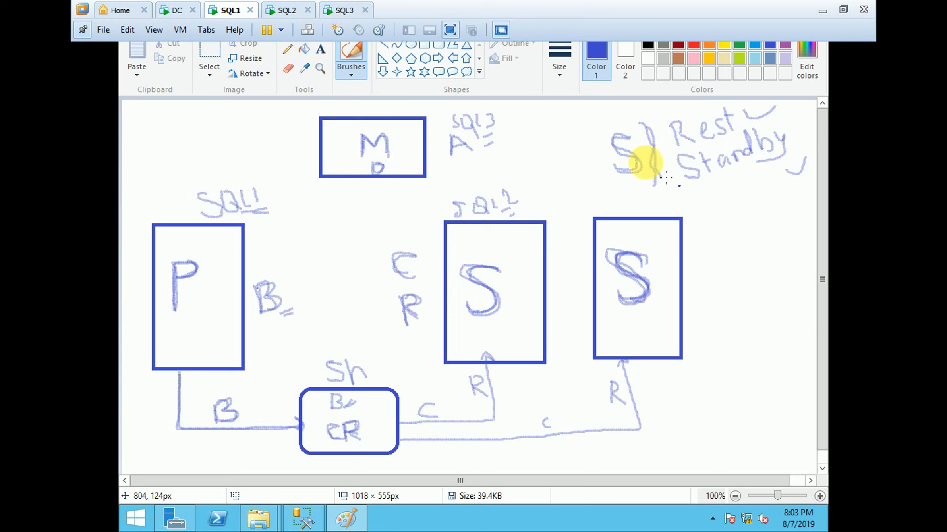
{"action": "mouse_move", "coordinate": [664, 121]}
{"action": "left_mouse_down"}
{"action": "mouse_move", "coordinate": [725, 95]}
{"action": "mouse_move", "coordinate": [750, 126]}
{"action": "mouse_move", "coordinate": [700, 143]}
{"action": "mouse_move", "coordinate": [671, 140]}
{"action": "mouse_move", "coordinate": [683, 159]}
{"action": "mouse_move", "coordinate": [755, 170]}
{"action": "mouse_move", "coordinate": [782, 148]}
{"action": "mouse_move", "coordinate": [781, 128]}
{"action": "mouse_move", "coordinate": [742, 134]}
{"action": "left_mouse_up"}
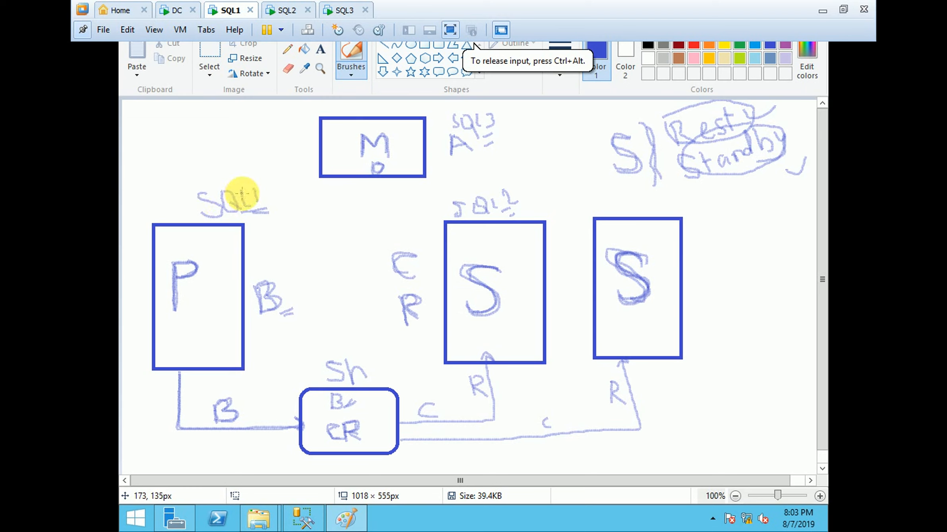
Step: Circle the SQL1 and SQL2 labels, writing P above SQL1 and LS beside SQL2
{"action": "mouse_move", "coordinate": [221, 174]}
{"action": "left_mouse_down"}
{"action": "mouse_move", "coordinate": [201, 186]}
{"action": "mouse_move", "coordinate": [195, 207]}
{"action": "mouse_move", "coordinate": [270, 211]}
{"action": "mouse_move", "coordinate": [237, 165]}
{"action": "mouse_move", "coordinate": [228, 167]}
{"action": "left_mouse_up"}
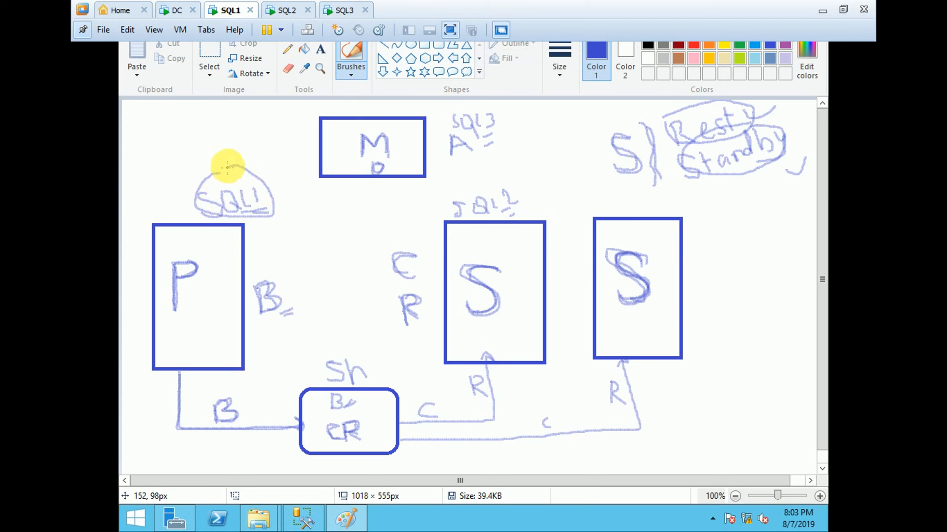
{"action": "left_click_drag", "start_coordinate": [218, 131], "coordinate": [220, 148]}
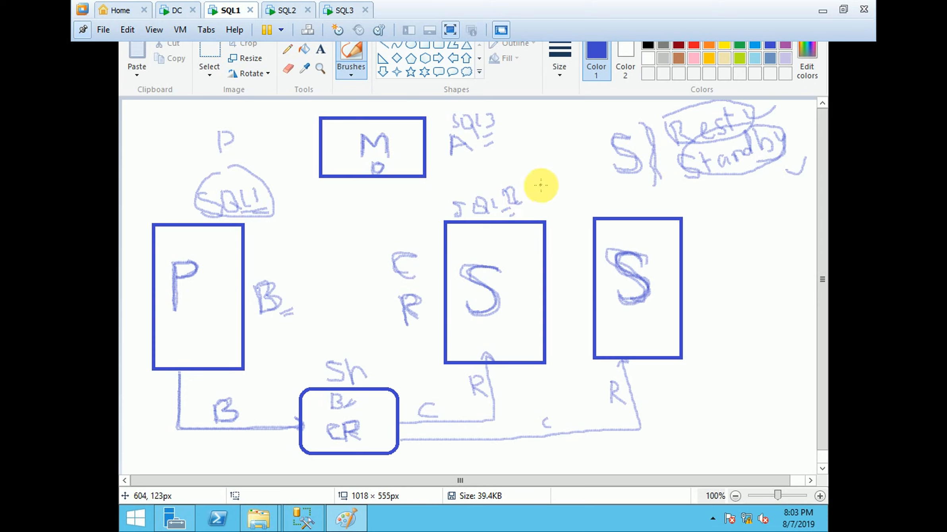
{"action": "mouse_move", "coordinate": [541, 185]}
{"action": "left_mouse_down"}
{"action": "mouse_move", "coordinate": [549, 197]}
{"action": "mouse_move", "coordinate": [554, 186]}
{"action": "mouse_move", "coordinate": [551, 194]}
{"action": "left_mouse_up"}
{"action": "mouse_move", "coordinate": [490, 180]}
{"action": "left_mouse_down"}
{"action": "mouse_move", "coordinate": [456, 186]}
{"action": "mouse_move", "coordinate": [491, 222]}
{"action": "mouse_move", "coordinate": [524, 194]}
{"action": "mouse_move", "coordinate": [486, 173]}
{"action": "left_mouse_up"}
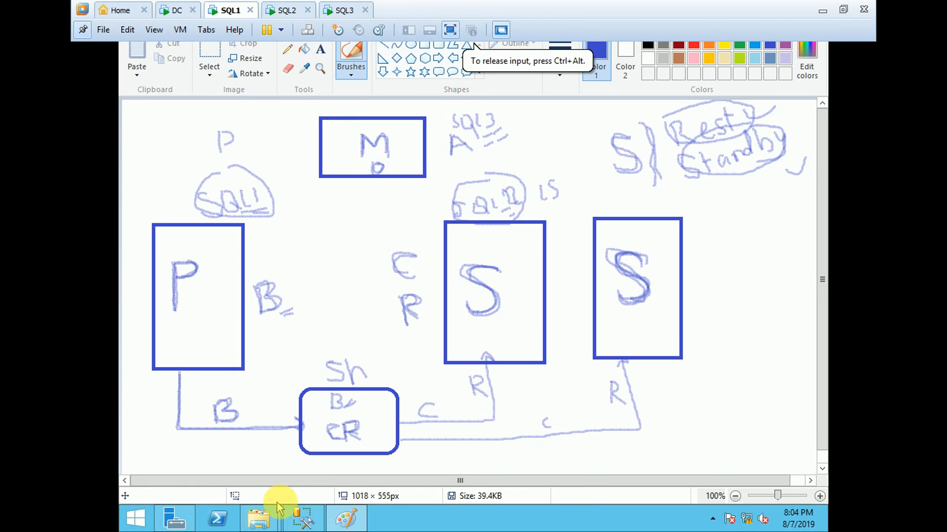
Step: Switch to the File Explorer window at GMTL\Backup and browse to the DiffBackup folder inside the LogShipping share
{"action": "mouse_move", "coordinate": [256, 513]}
{"action": "left_click", "coordinate": [243, 449]}
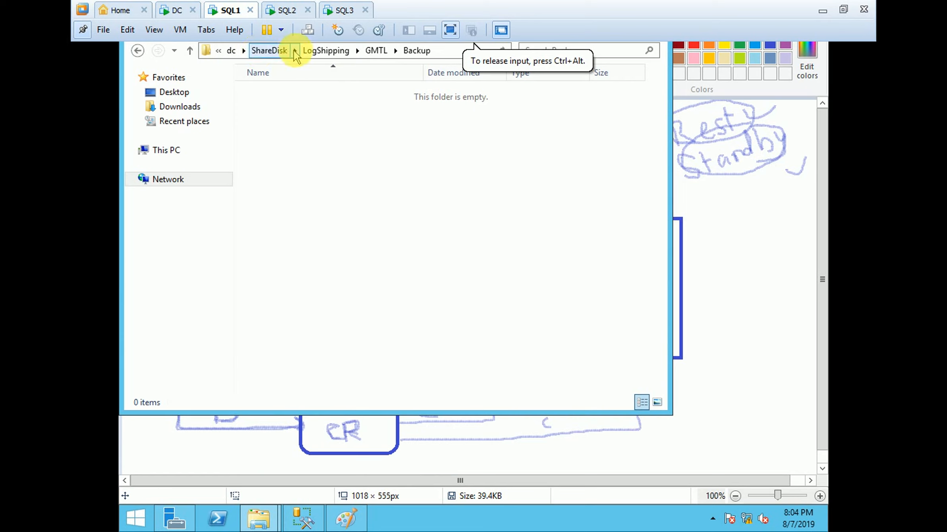
{"action": "left_click", "coordinate": [318, 52]}
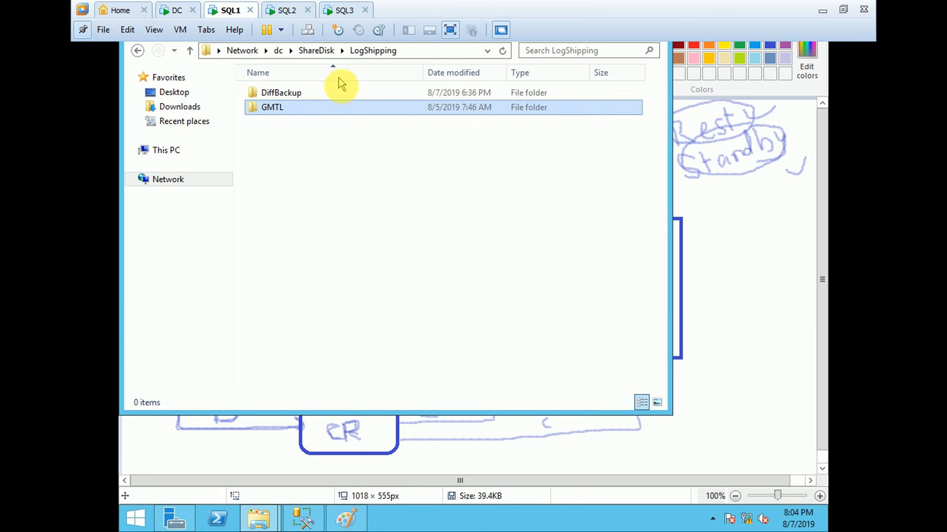
{"action": "double_click", "coordinate": [291, 94]}
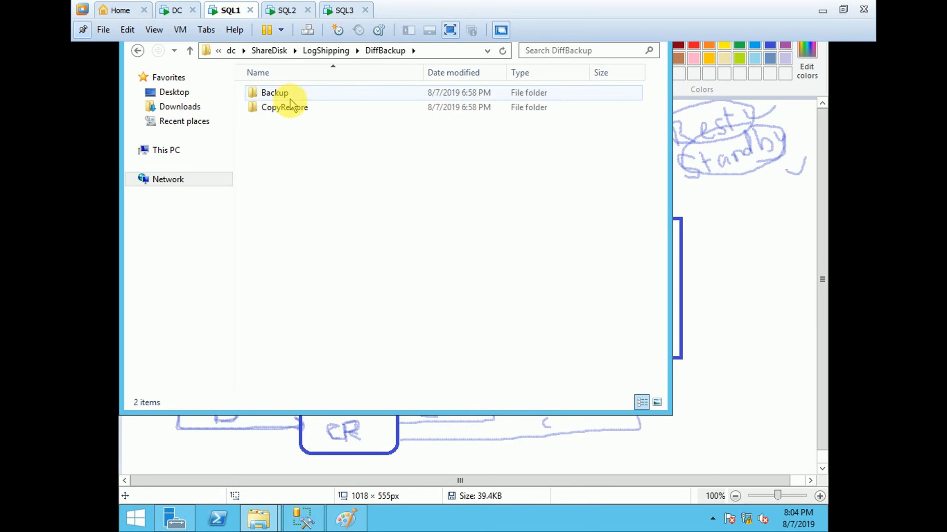
{"action": "left_click", "coordinate": [325, 51]}
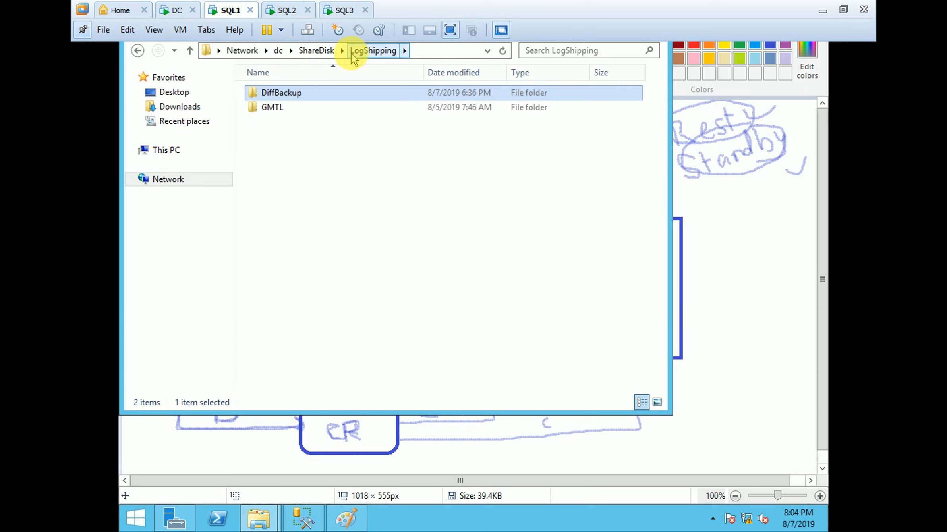
{"action": "left_click", "coordinate": [404, 50]}
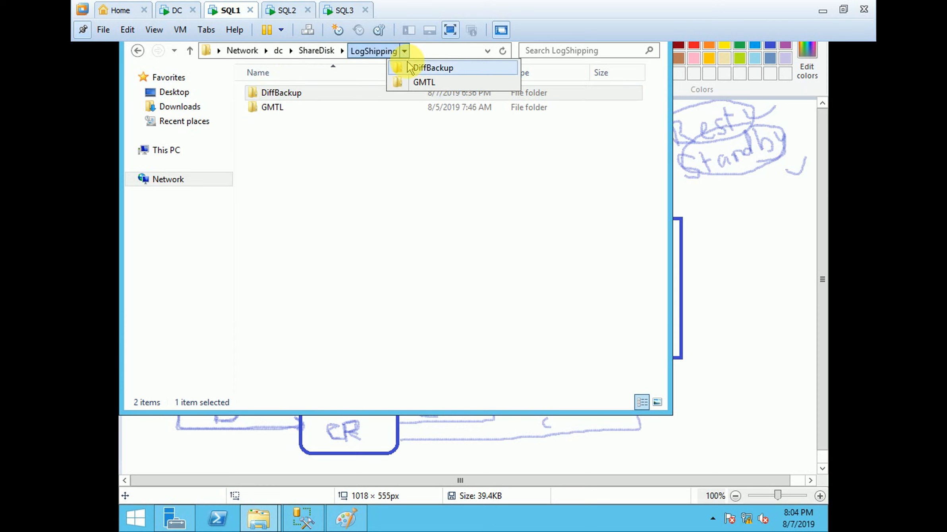
{"action": "left_click", "coordinate": [401, 68]}
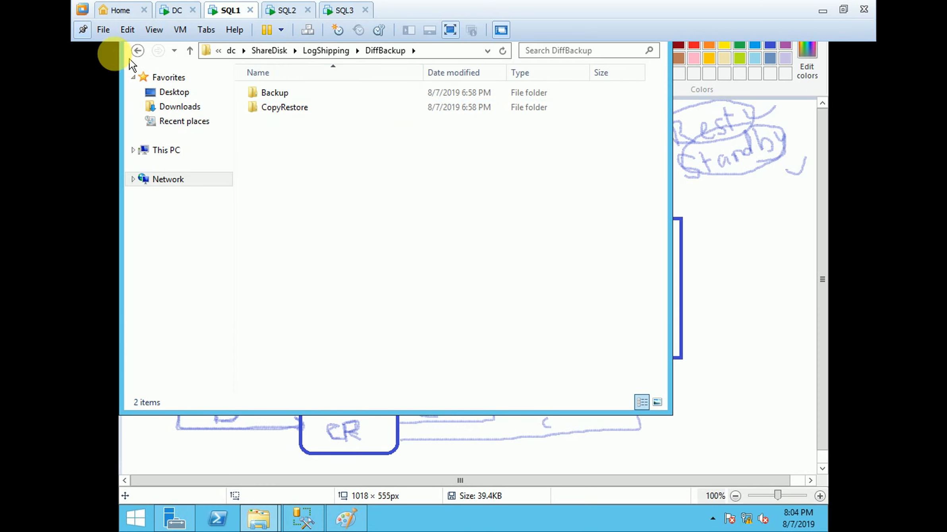
{"action": "left_click", "coordinate": [83, 30]}
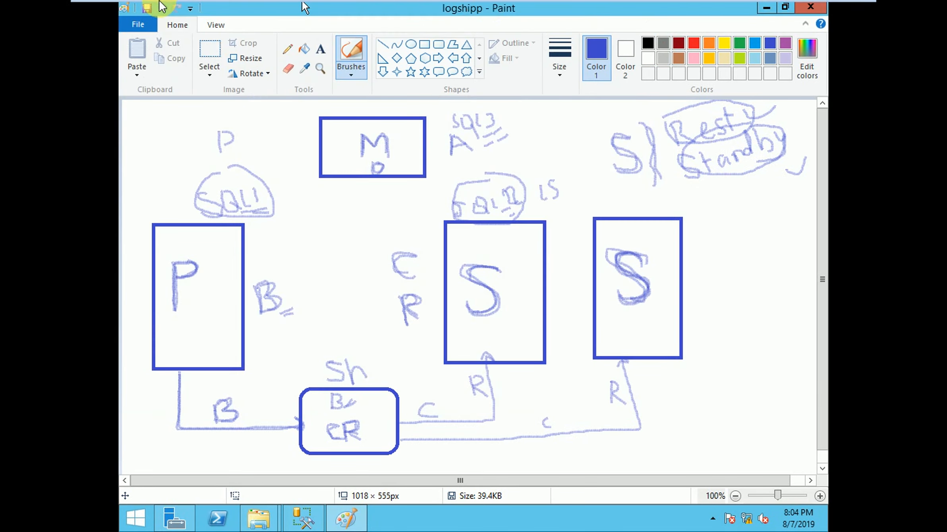
{"action": "left_click", "coordinate": [81, 28]}
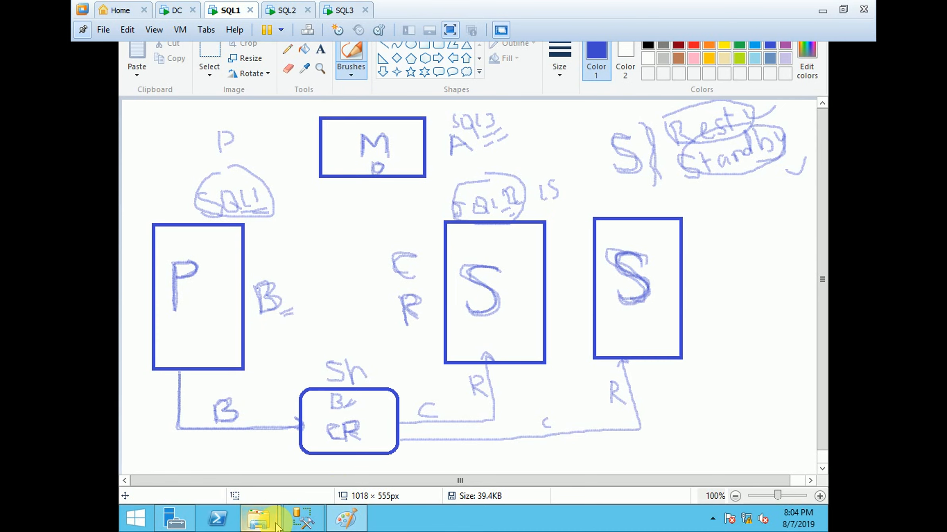
Step: Bring up the File Explorer window at CopyRestore and go up to the LogShipping folder to view its subfolders
{"action": "mouse_move", "coordinate": [258, 517]}
{"action": "left_click", "coordinate": [301, 463]}
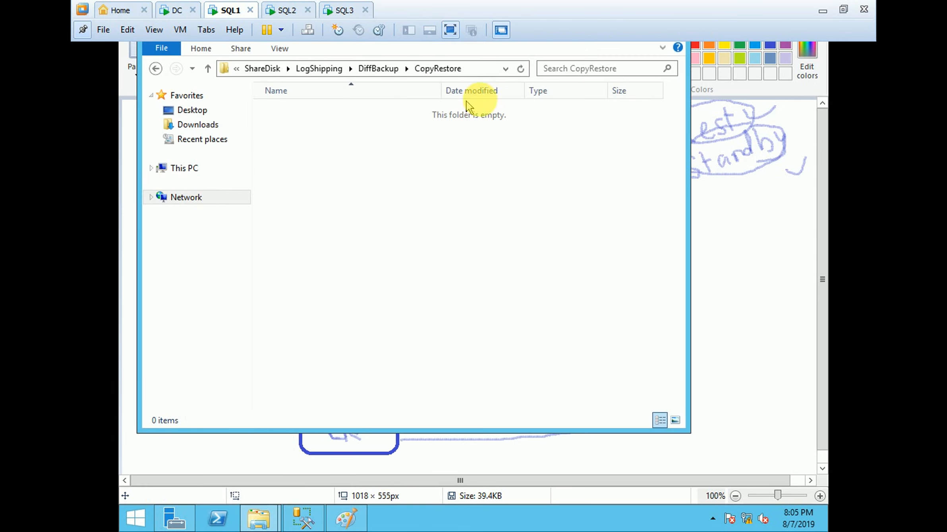
{"action": "left_click", "coordinate": [504, 69]}
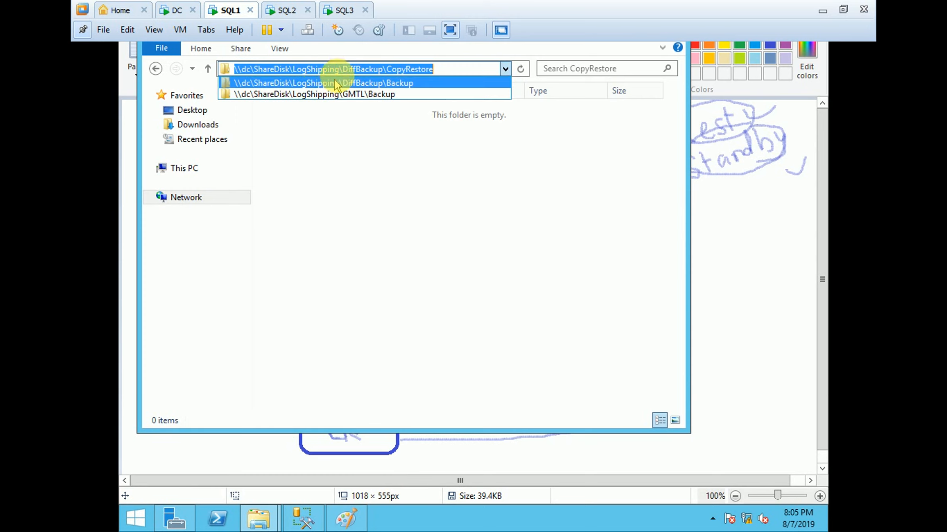
{"action": "left_click", "coordinate": [318, 68]}
{"action": "left_click", "coordinate": [297, 136]}
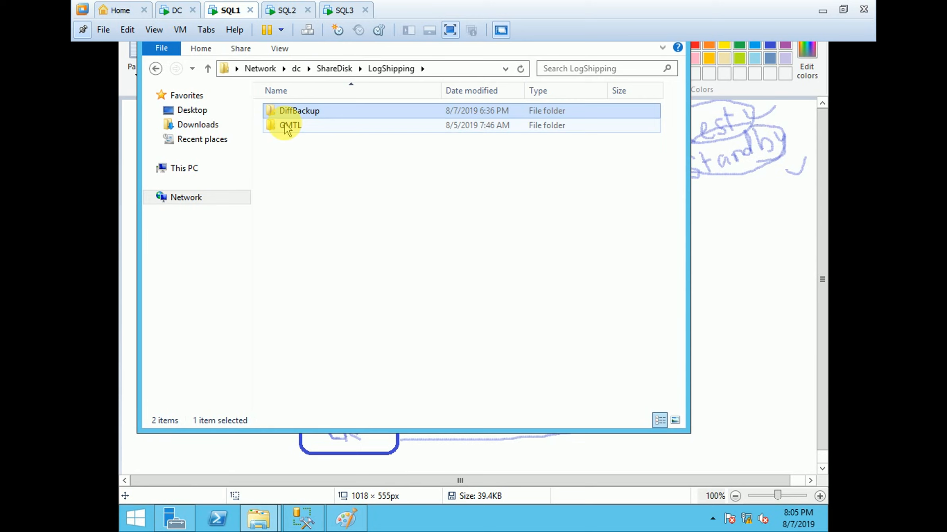
{"action": "left_click", "coordinate": [545, 126]}
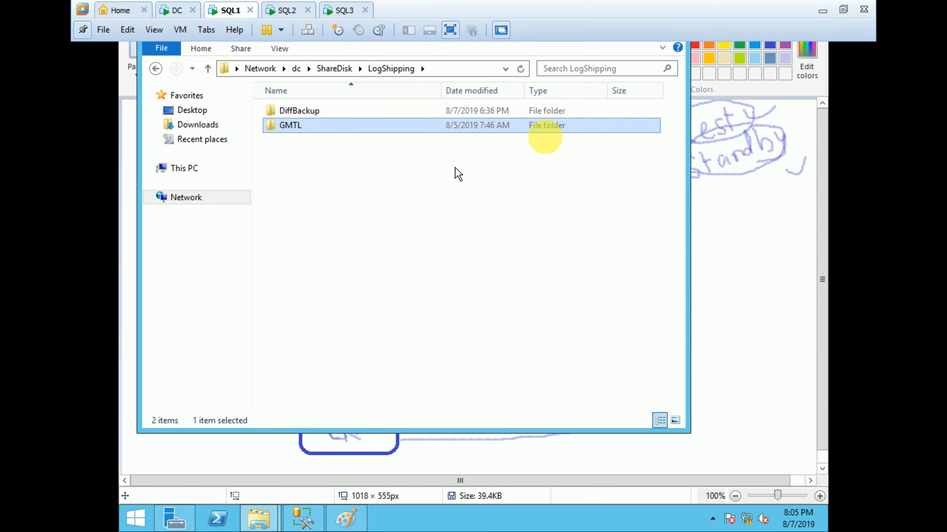
Step: Open the DiffBackup folder and point out its Backup and CopyRestore subfolders, unpinning the full-screen virtual machine toolbar
{"action": "double_click", "coordinate": [292, 111]}
{"action": "left_click", "coordinate": [292, 114]}
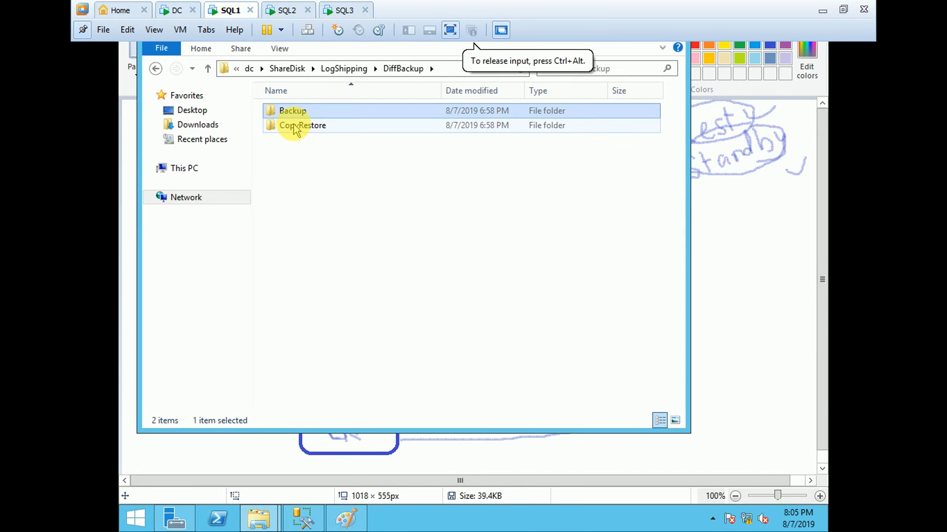
{"action": "left_click", "coordinate": [297, 126]}
{"action": "left_click", "coordinate": [308, 111]}
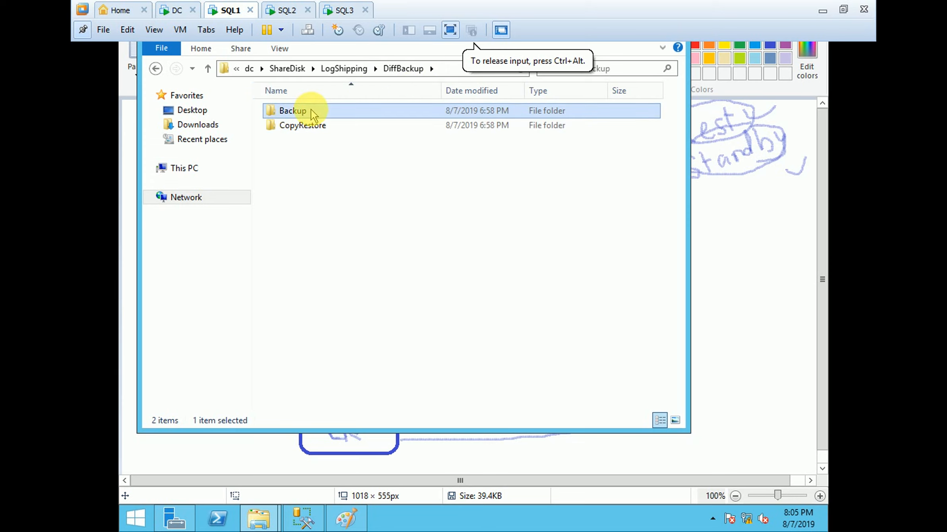
{"action": "left_click", "coordinate": [312, 127]}
{"action": "left_click", "coordinate": [82, 29]}
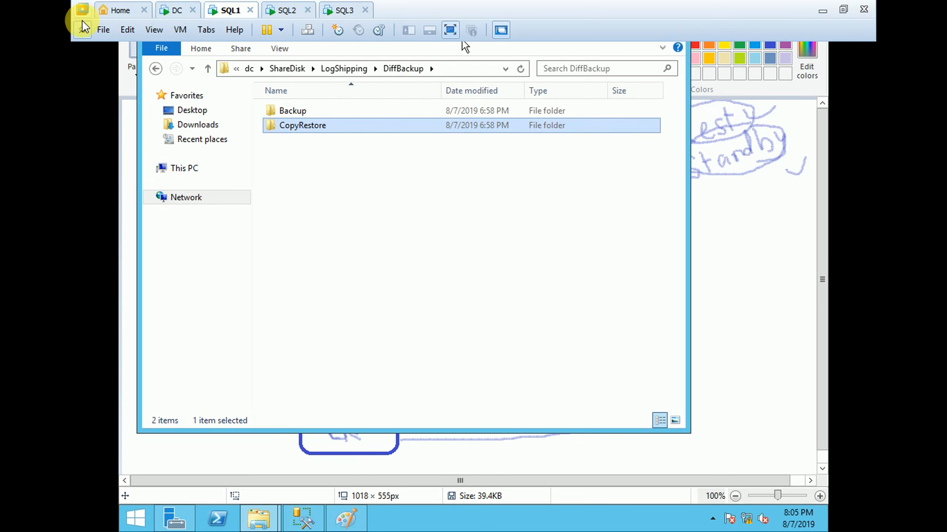
{"action": "left_click", "coordinate": [292, 111]}
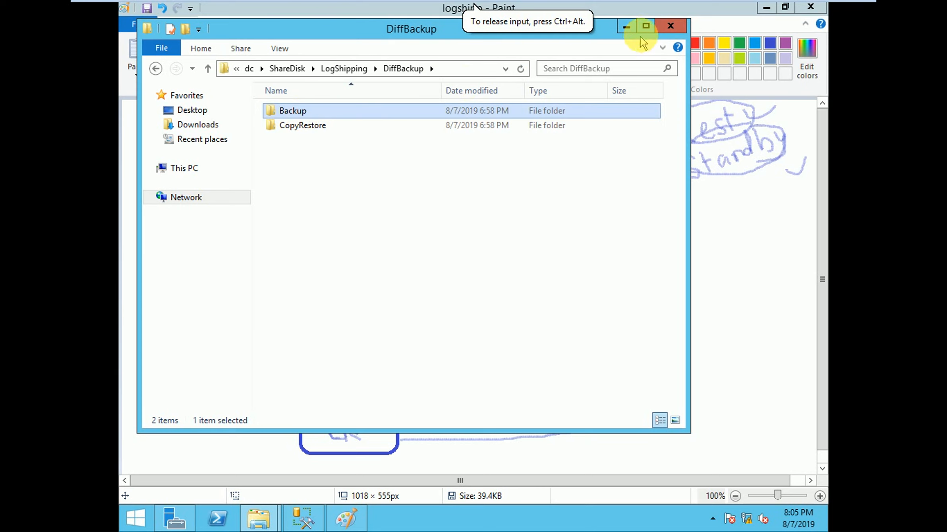
Step: Minimize the DiffBackup window, switch to SQL Server Management Studio and select the GMTL database on the SQL1\SQL1 server
{"action": "left_click", "coordinate": [626, 28]}
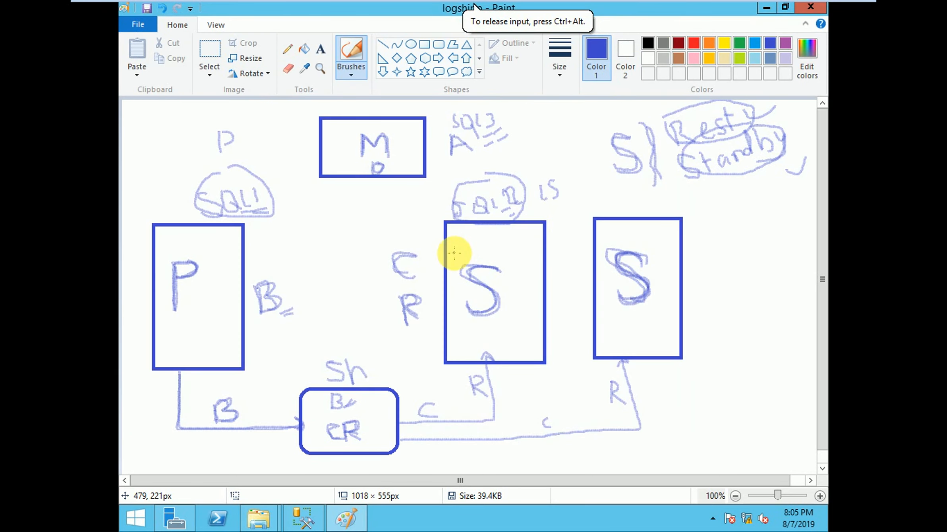
{"action": "left_click", "coordinate": [305, 521]}
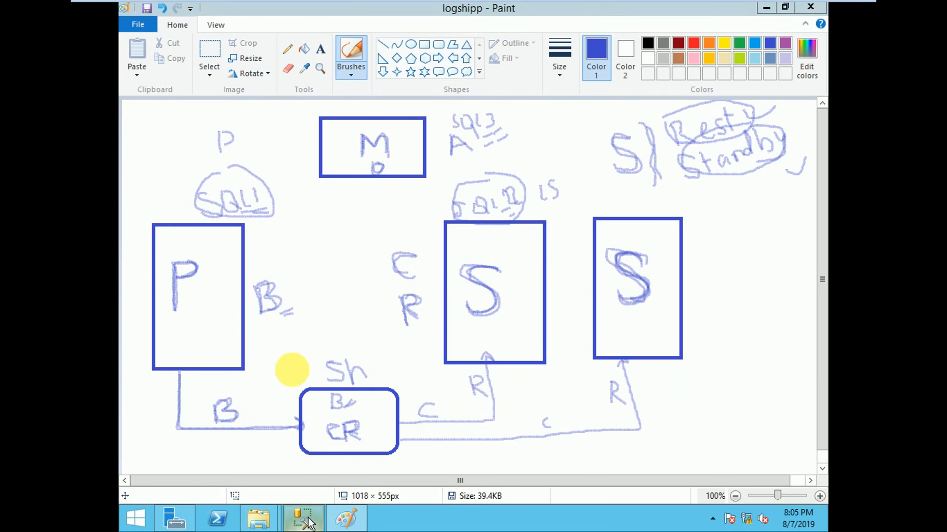
{"action": "left_click", "coordinate": [161, 111]}
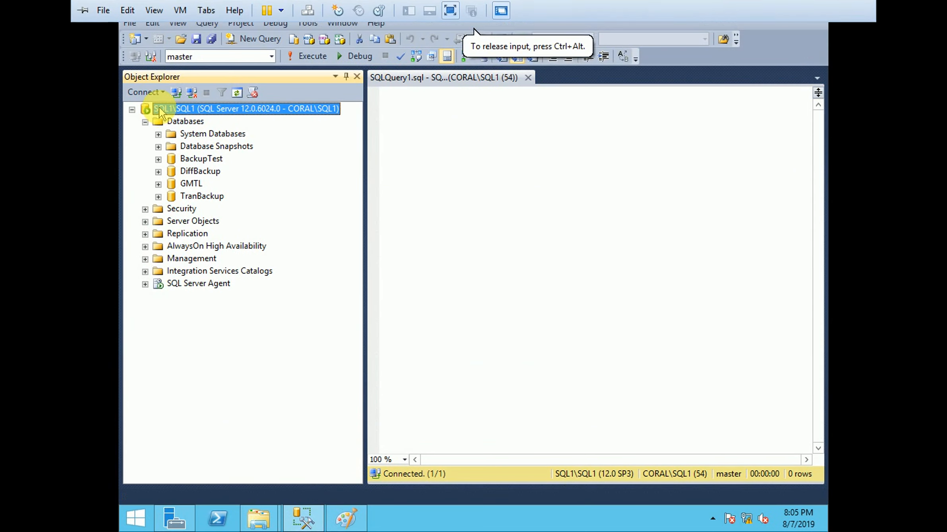
{"action": "left_click", "coordinate": [145, 122]}
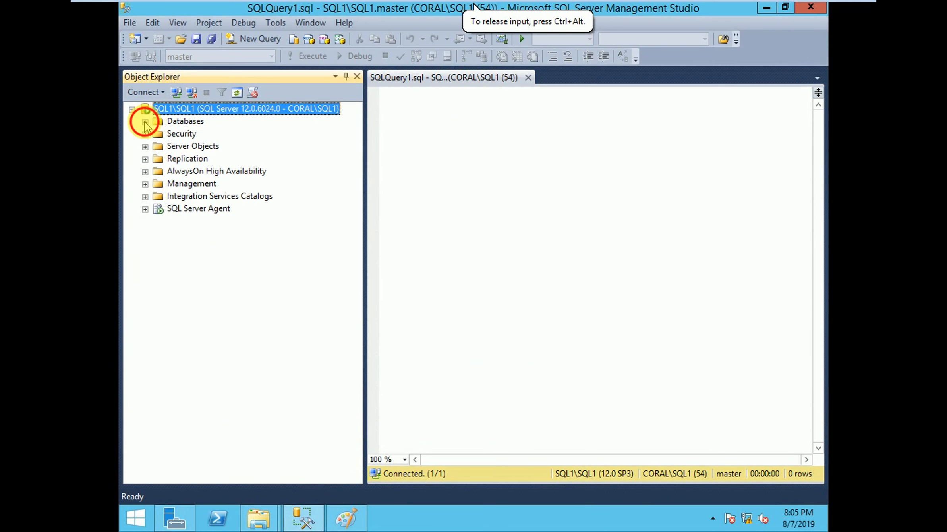
{"action": "left_click", "coordinate": [191, 183]}
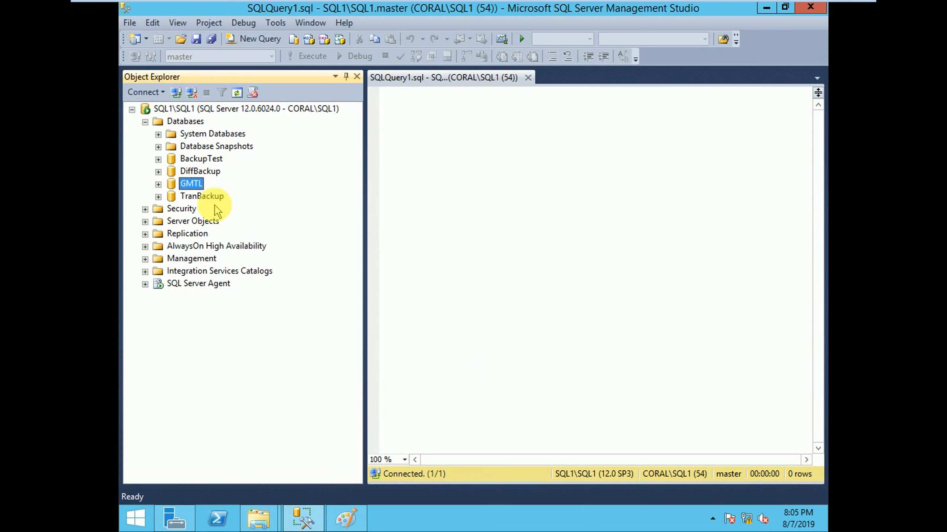
Step: Switch to the Paint diagram and add emphasis strokes beside the Standby label and the circled label above it
{"action": "left_click", "coordinate": [345, 516]}
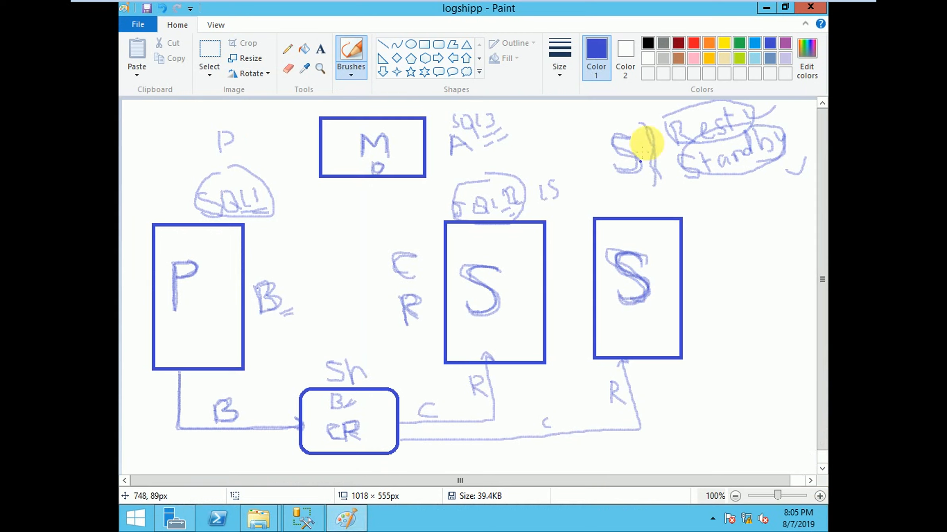
{"action": "left_click_drag", "start_coordinate": [655, 105], "coordinate": [685, 117]}
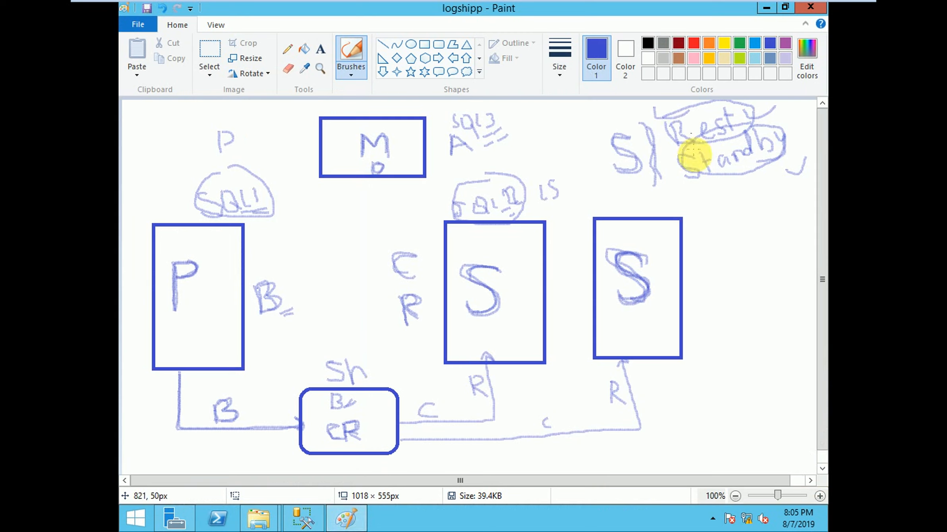
{"action": "mouse_move", "coordinate": [694, 155]}
{"action": "left_mouse_down"}
{"action": "mouse_move", "coordinate": [691, 184]}
{"action": "mouse_move", "coordinate": [672, 176]}
{"action": "mouse_move", "coordinate": [704, 186]}
{"action": "mouse_move", "coordinate": [712, 175]}
{"action": "left_mouse_up"}
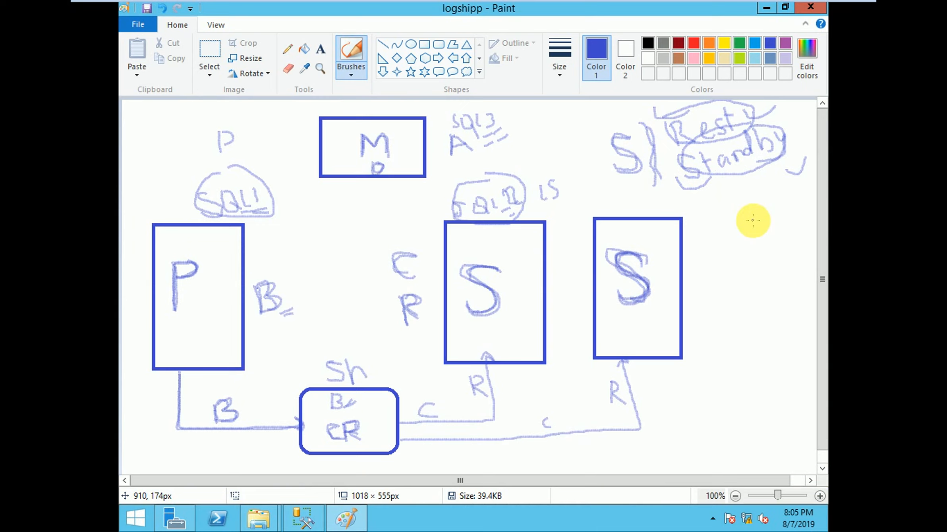
Step: Switch to the SQL2 virtual machine, refresh the SQL2\SQL2 server in Management Studio and expand its node again
{"action": "left_click", "coordinate": [316, 514]}
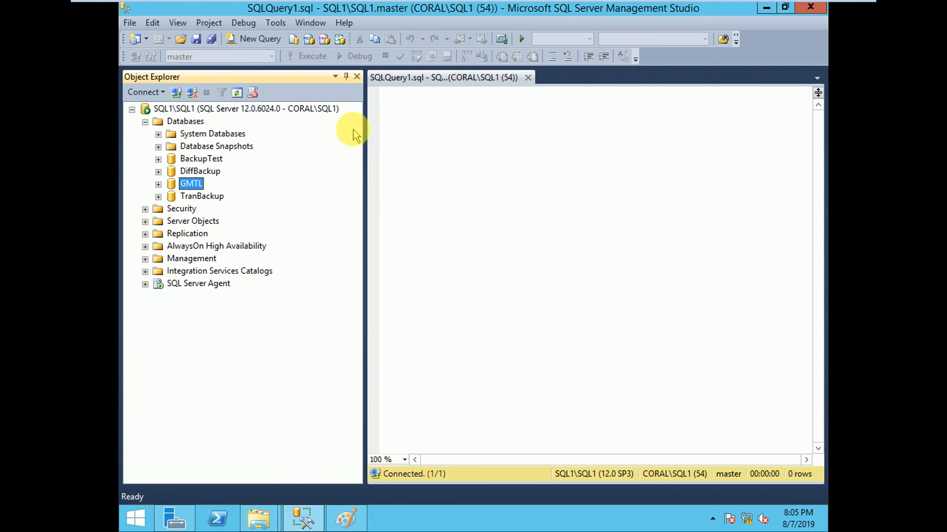
{"action": "mouse_move", "coordinate": [222, 10]}
{"action": "left_click", "coordinate": [277, 12]}
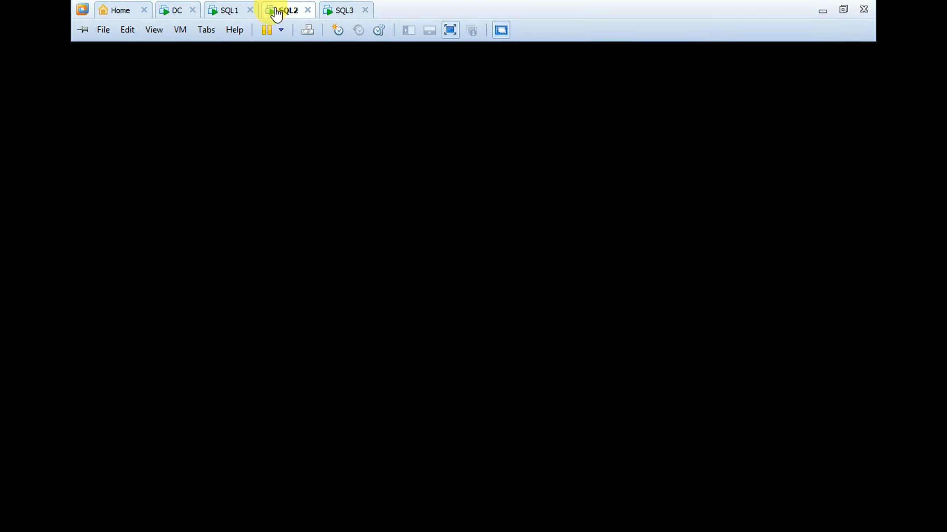
{"action": "left_click", "coordinate": [146, 123]}
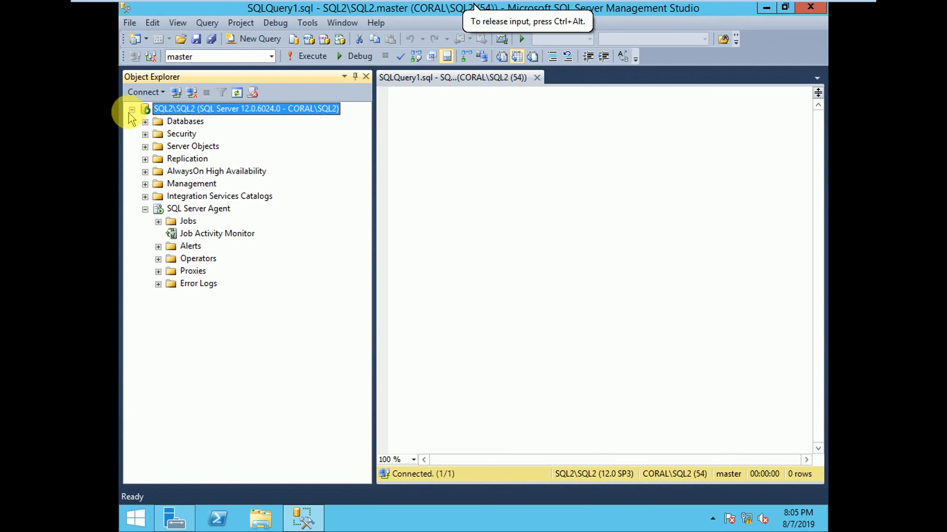
{"action": "left_click", "coordinate": [132, 110]}
{"action": "right_click", "coordinate": [203, 120]}
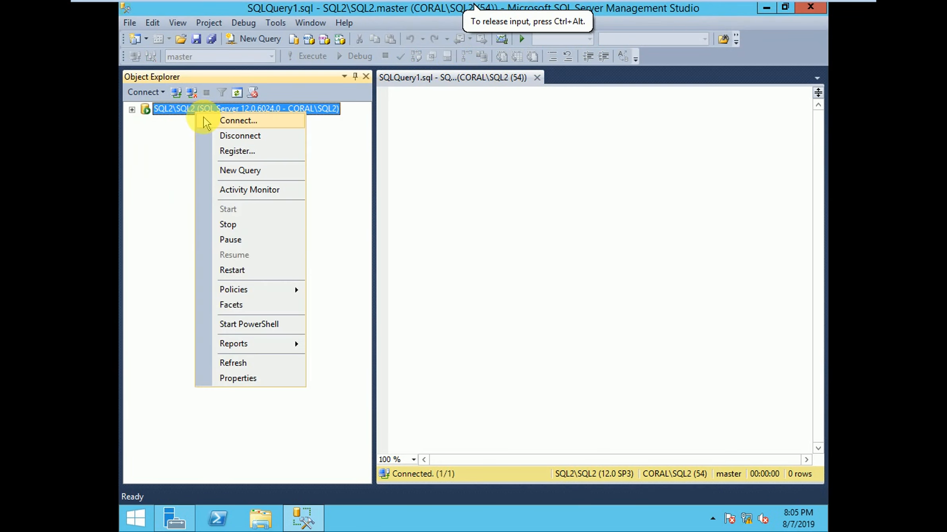
{"action": "left_click", "coordinate": [232, 363]}
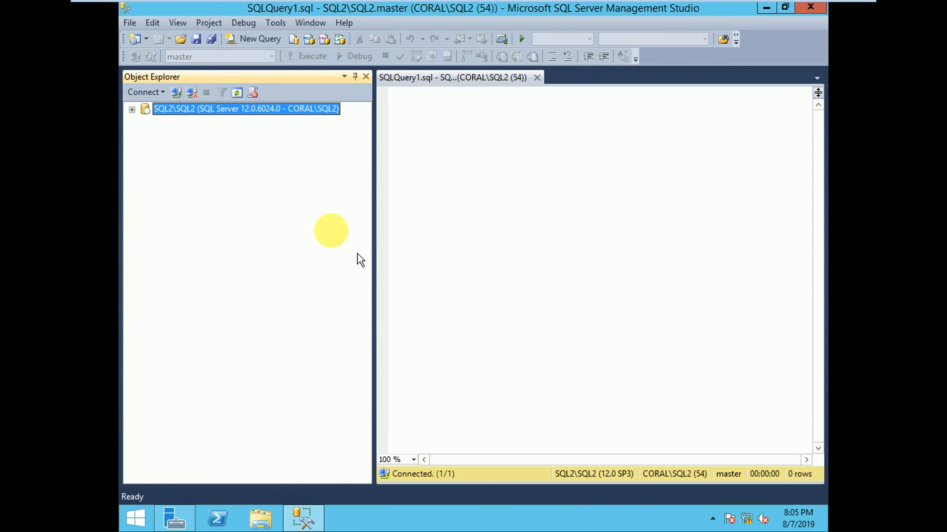
{"action": "left_click", "coordinate": [132, 110]}
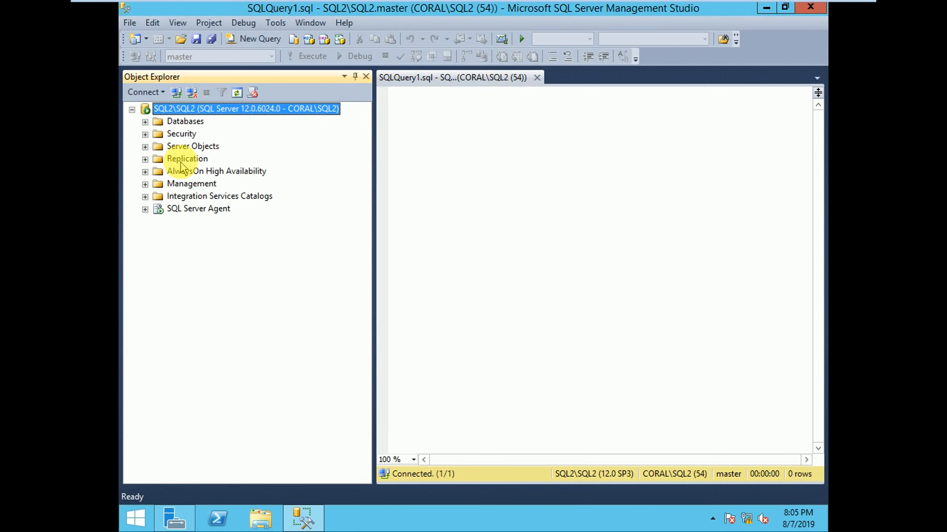
Step: Return to the SQL1 virtual machine and open the Transaction Log Shipping page of the GMTL database's properties
{"action": "mouse_move", "coordinate": [339, 5]}
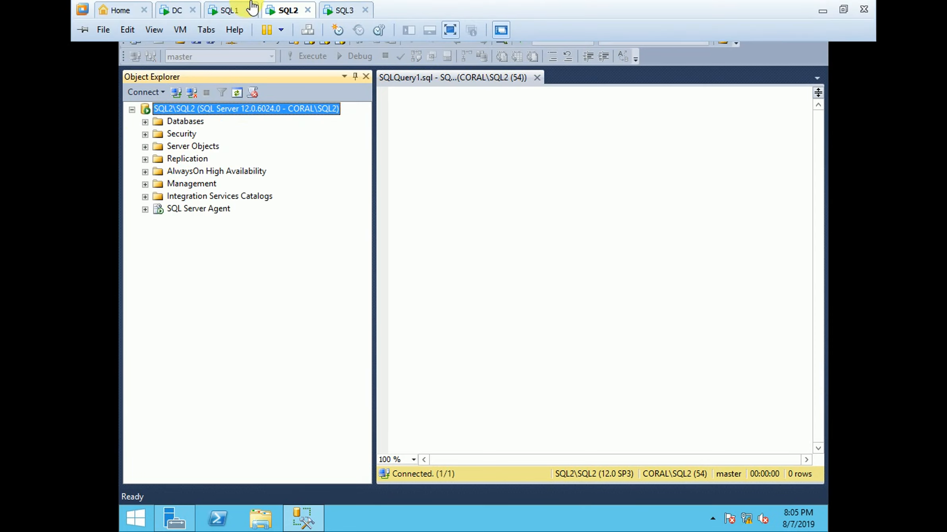
{"action": "left_click", "coordinate": [240, 9]}
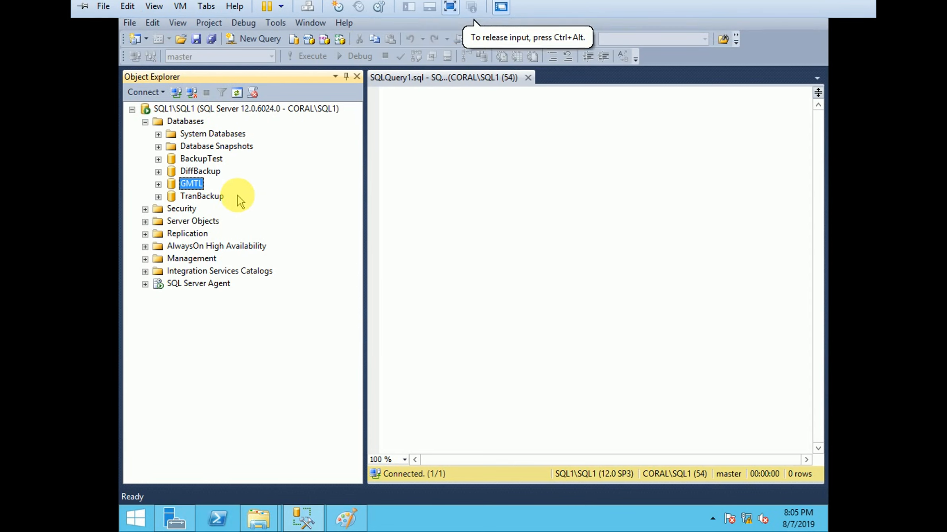
{"action": "right_click", "coordinate": [188, 186]}
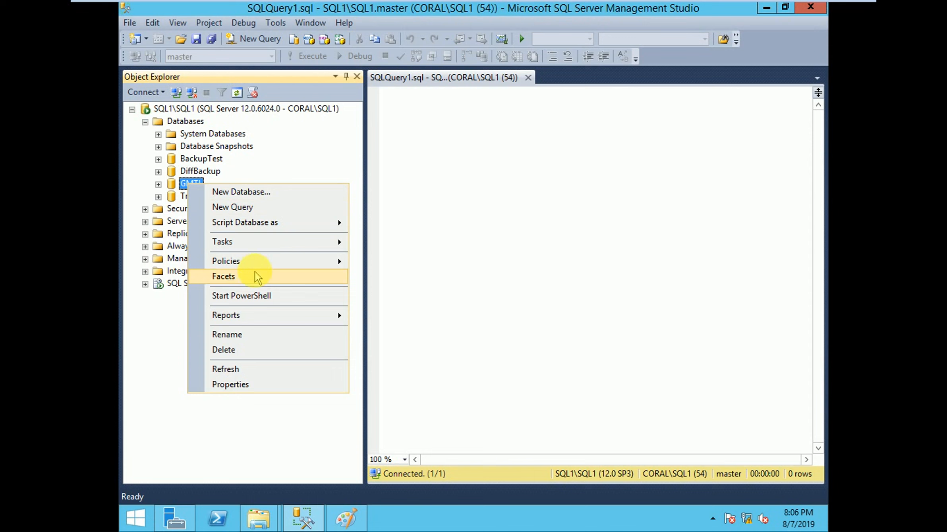
{"action": "mouse_move", "coordinate": [248, 243]}
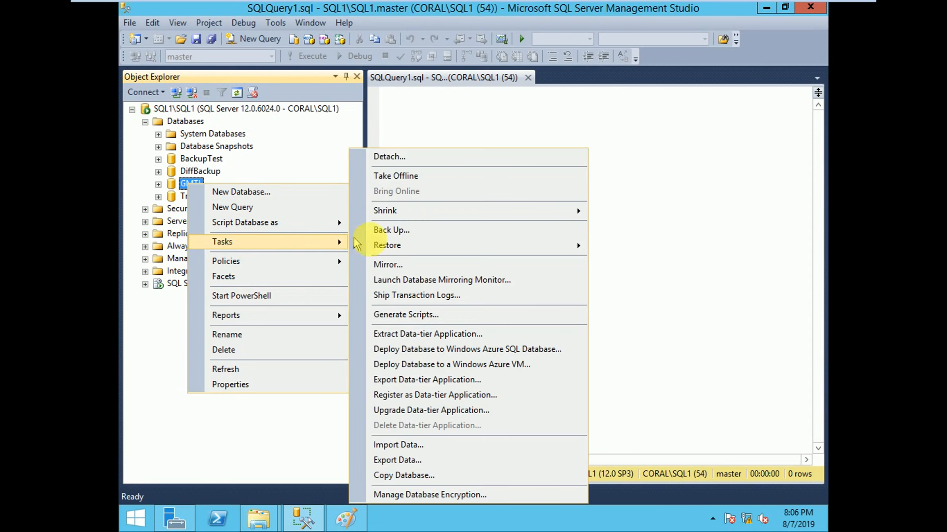
{"action": "left_click", "coordinate": [402, 303]}
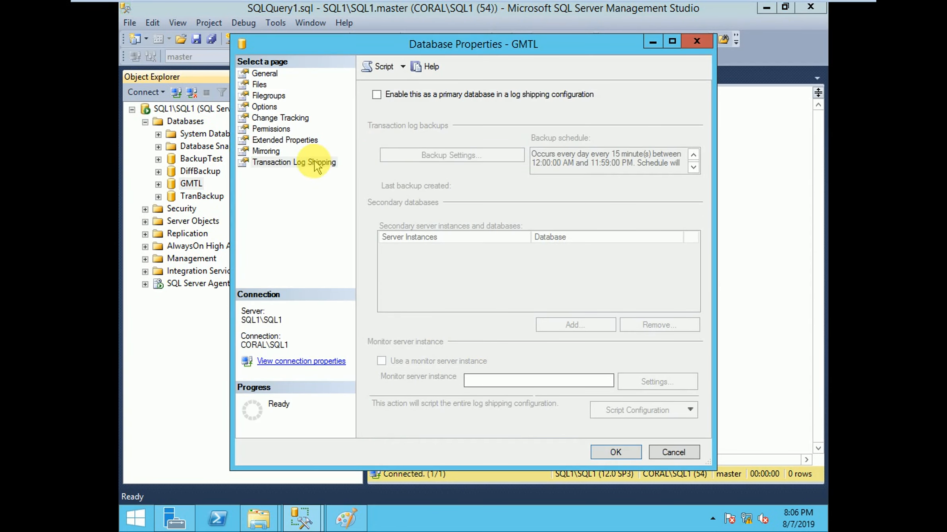
{"action": "left_click", "coordinate": [317, 164]}
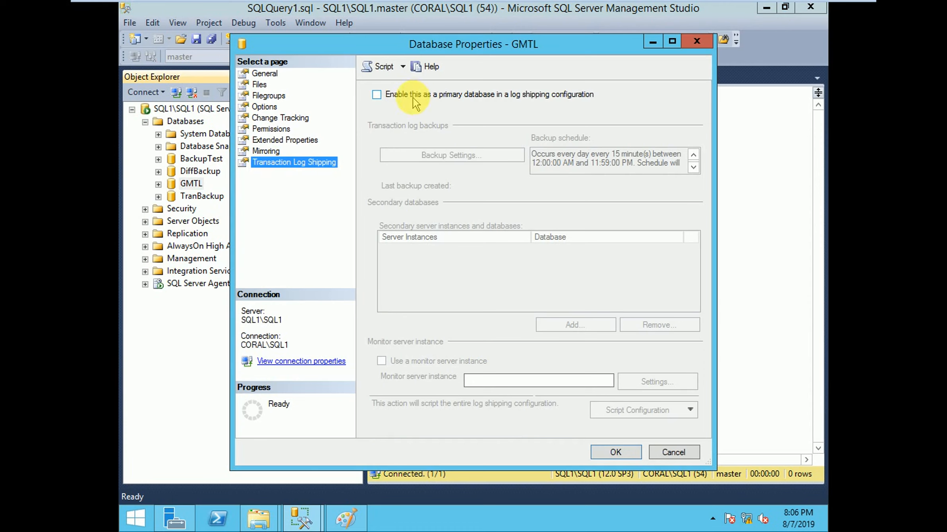
Step: Enable GMTL as a primary database in a log shipping configuration and open its transaction log backup settings
{"action": "left_click", "coordinate": [377, 95]}
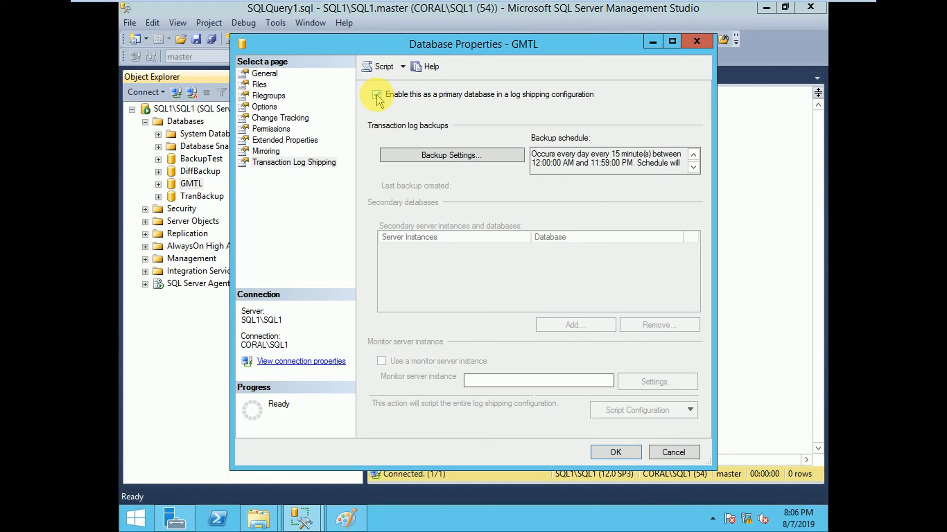
{"action": "left_click", "coordinate": [471, 162]}
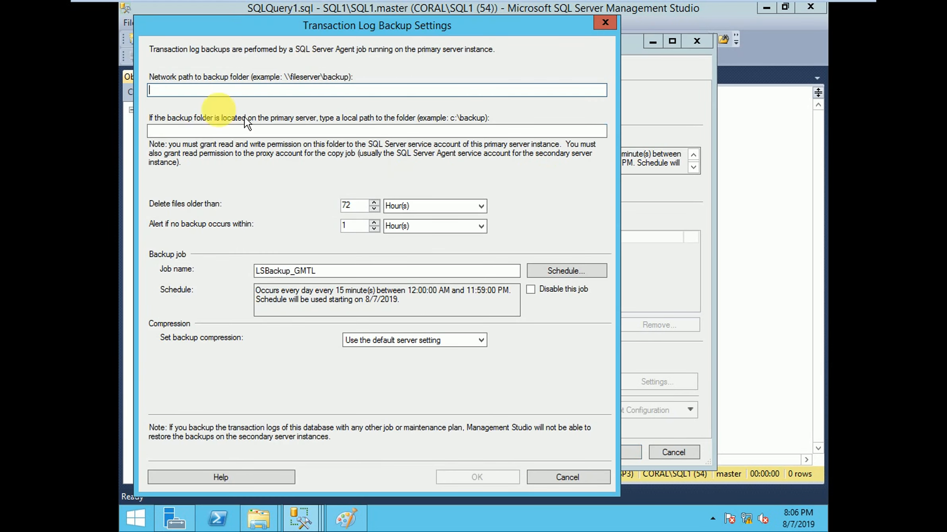
{"action": "left_click", "coordinate": [214, 89]}
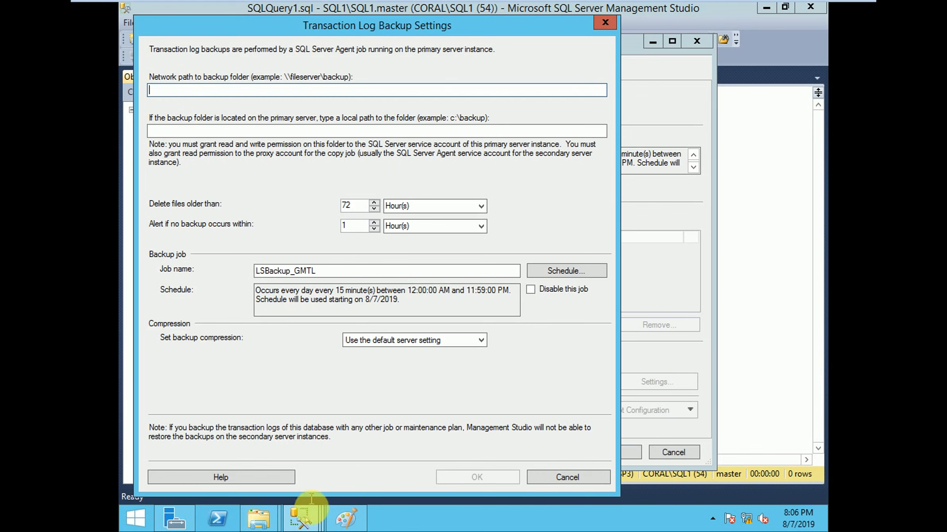
Step: In File Explorer, browse to the Backup folder of GMTL in the LogShipping share, copy its network path and minimize the window
{"action": "left_click", "coordinate": [258, 517]}
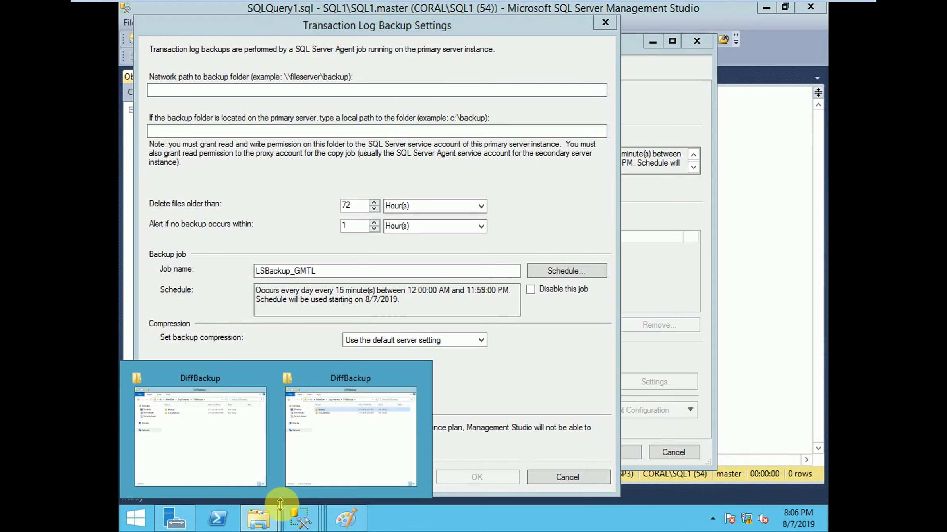
{"action": "left_click", "coordinate": [239, 444]}
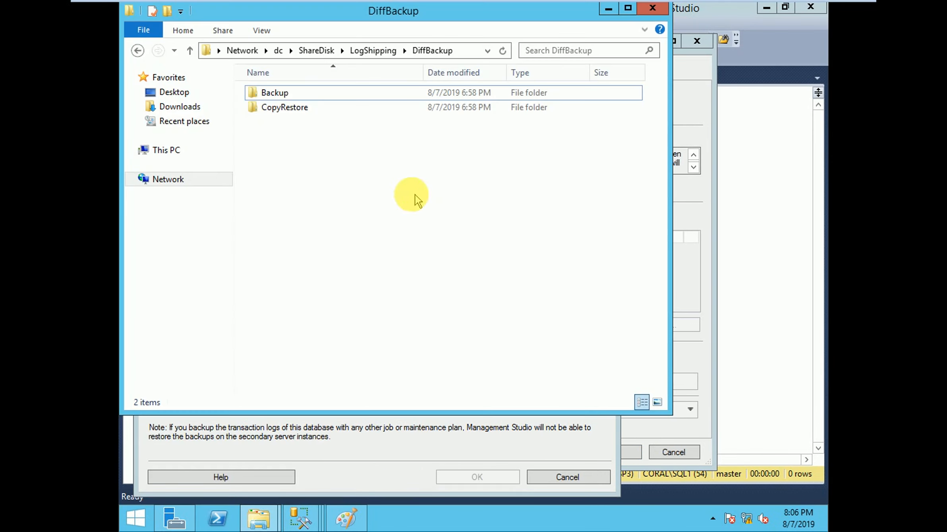
{"action": "left_click", "coordinate": [367, 52]}
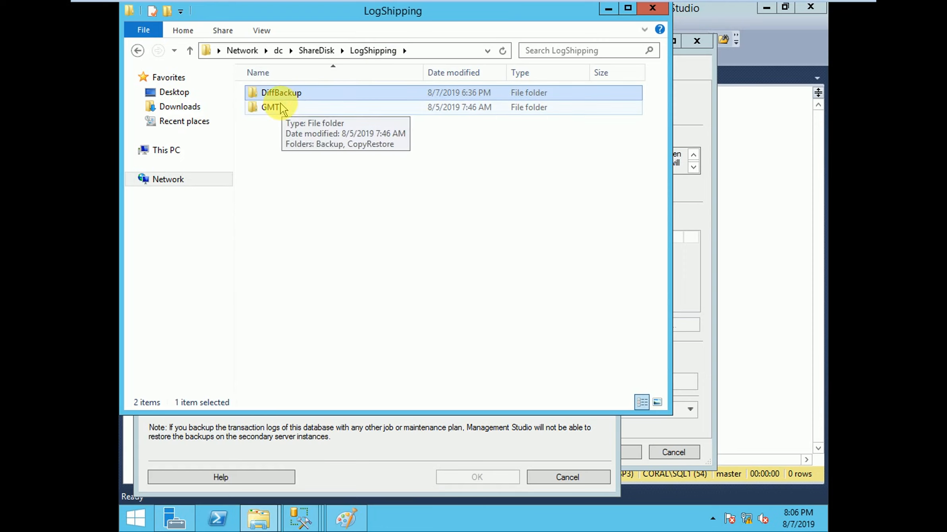
{"action": "double_click", "coordinate": [278, 106]}
{"action": "left_click", "coordinate": [291, 97]}
{"action": "left_click", "coordinate": [291, 97]}
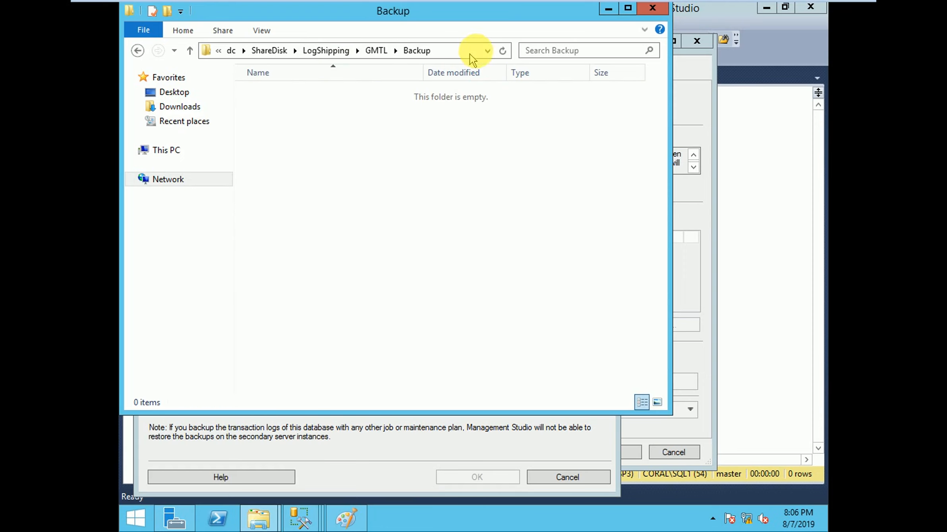
{"action": "left_click", "coordinate": [488, 51]}
{"action": "key", "text": "ctrl+c"}
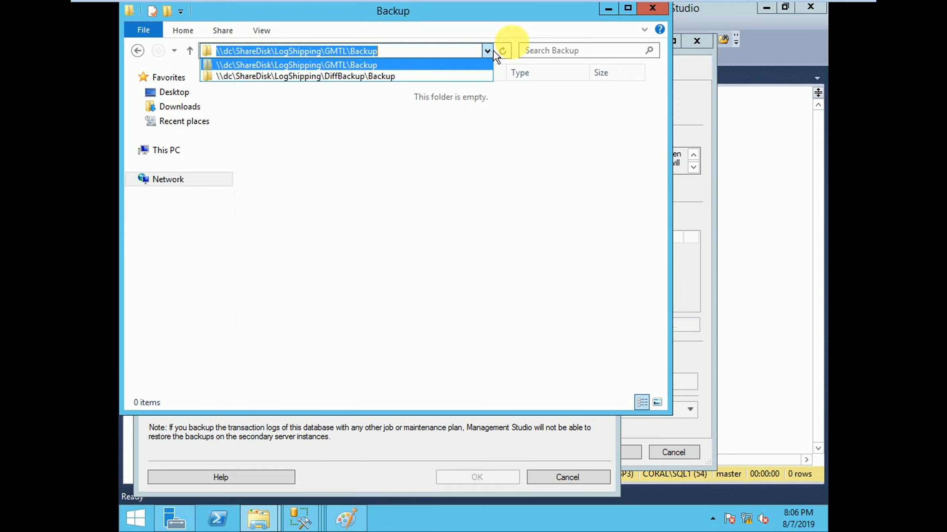
{"action": "left_click", "coordinate": [612, 8]}
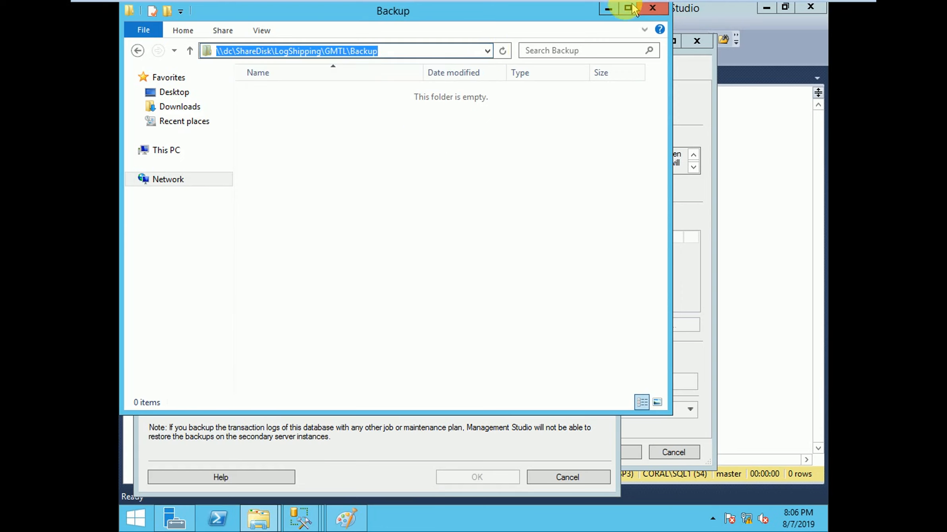
{"action": "left_click", "coordinate": [609, 8]}
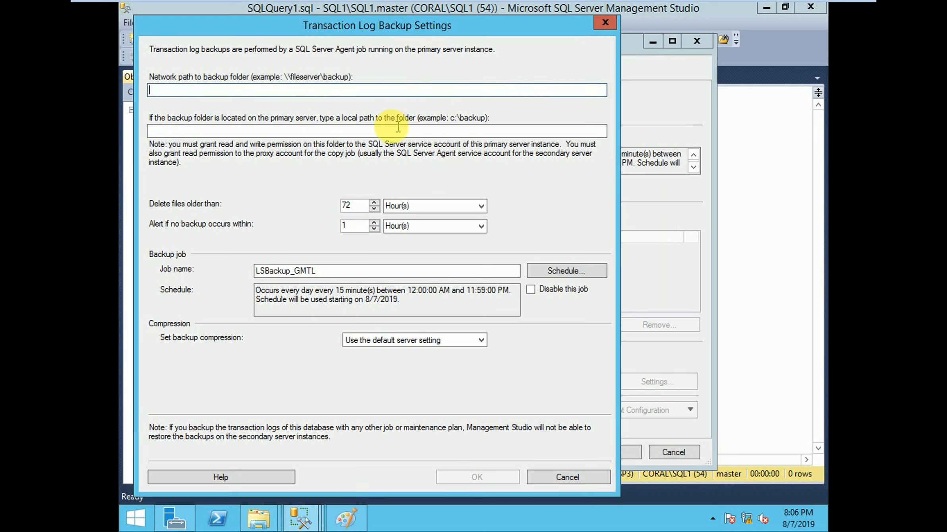
Step: Set both the network path and the local path of the backup folder to \\dc\ShareDisk\LogShipping\GMTL\Backup
{"action": "left_click", "coordinate": [327, 93]}
{"action": "key", "text": "ctrl+v"}
{"action": "left_click", "coordinate": [305, 127]}
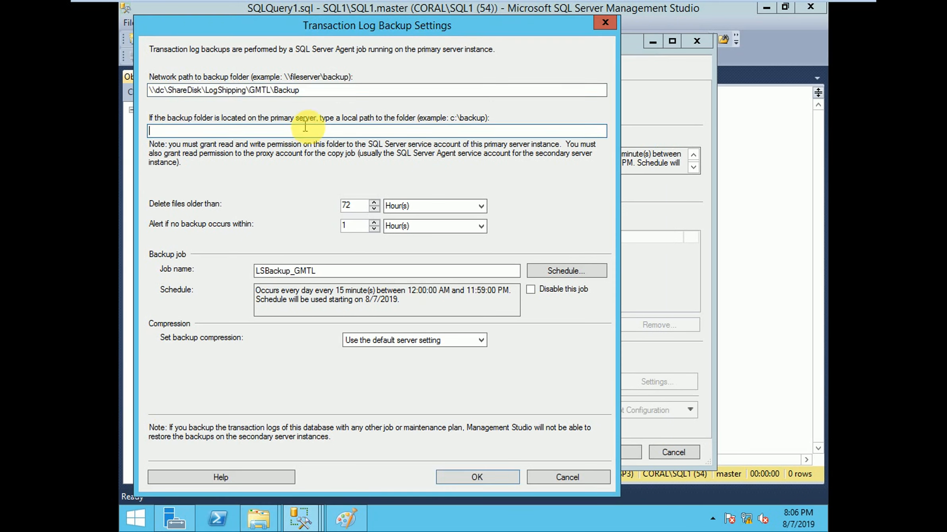
{"action": "key", "text": "ctrl+v"}
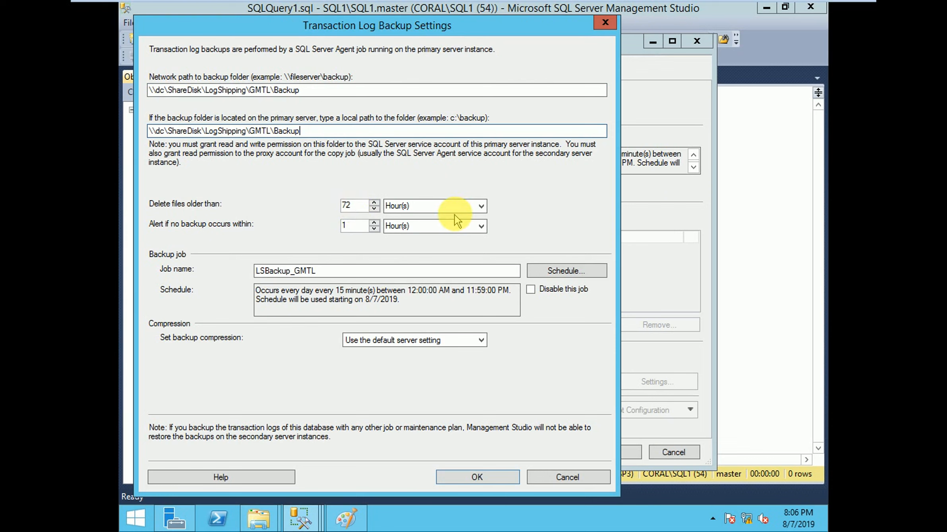
Step: View the time unit options for deleting old backup files and highlight the backup job's name
{"action": "left_click", "coordinate": [475, 206]}
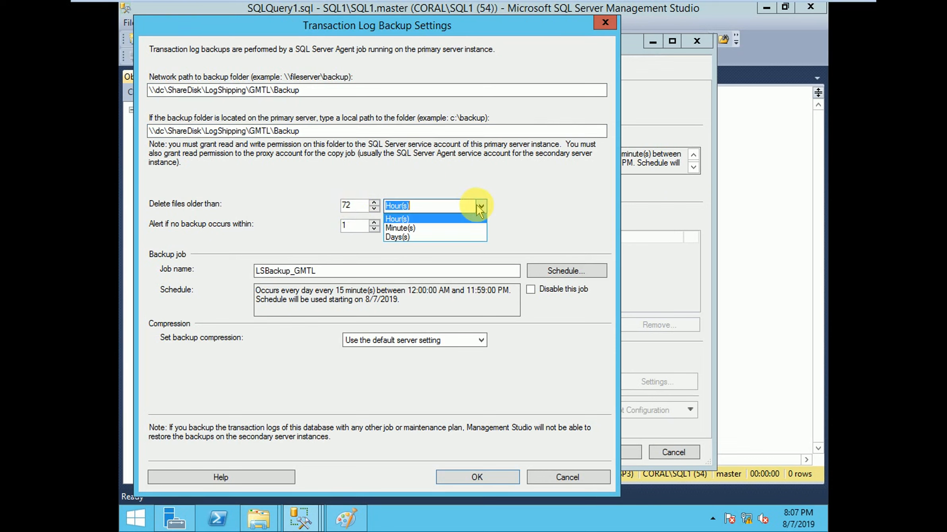
{"action": "left_click", "coordinate": [477, 206]}
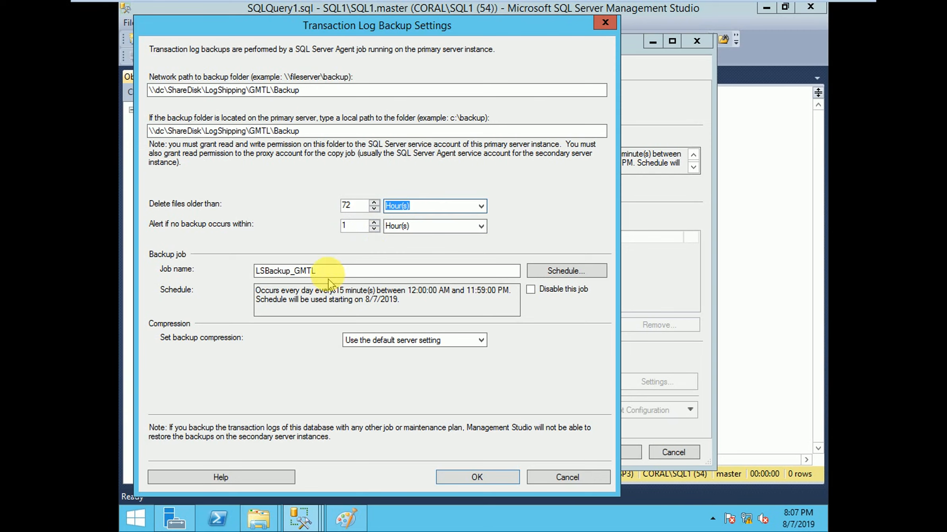
{"action": "left_click_drag", "start_coordinate": [329, 274], "coordinate": [255, 272]}
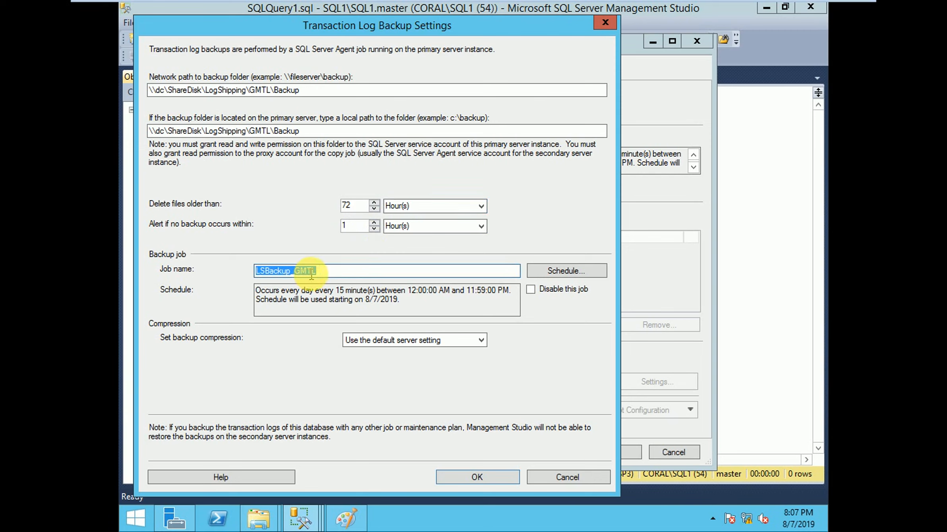
Step: Schedule the backup job to occur every 5 minutes, set backup compression to Compress backup and confirm the transaction log backup settings
{"action": "left_click", "coordinate": [567, 271]}
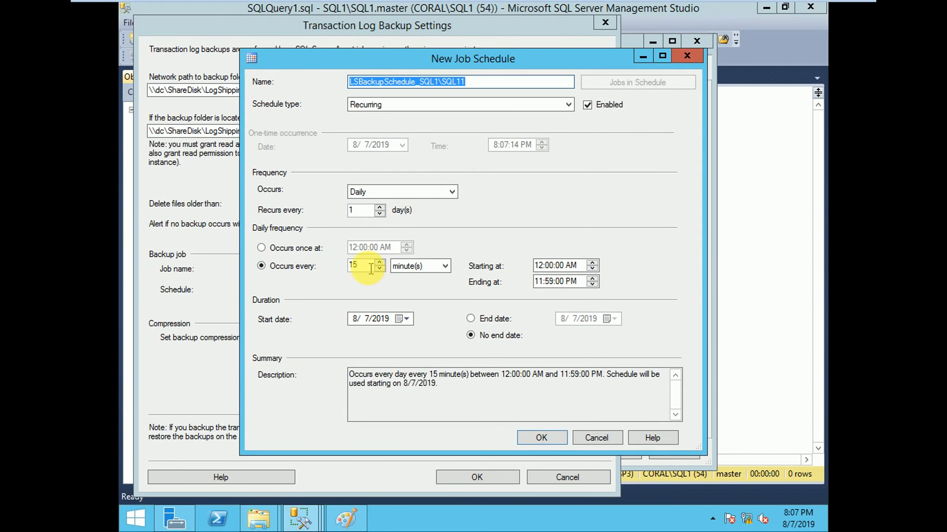
{"action": "left_click_drag", "start_coordinate": [370, 265], "coordinate": [326, 271]}
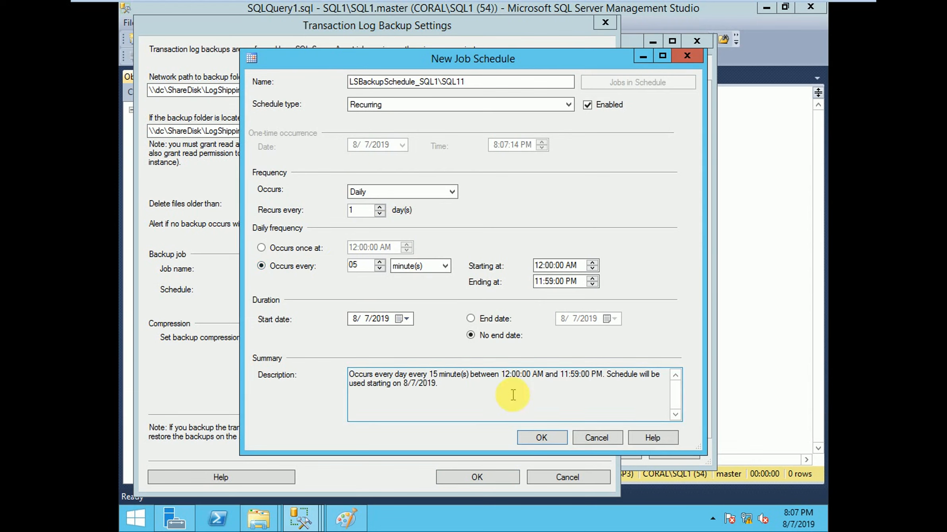
{"action": "left_click", "coordinate": [541, 438]}
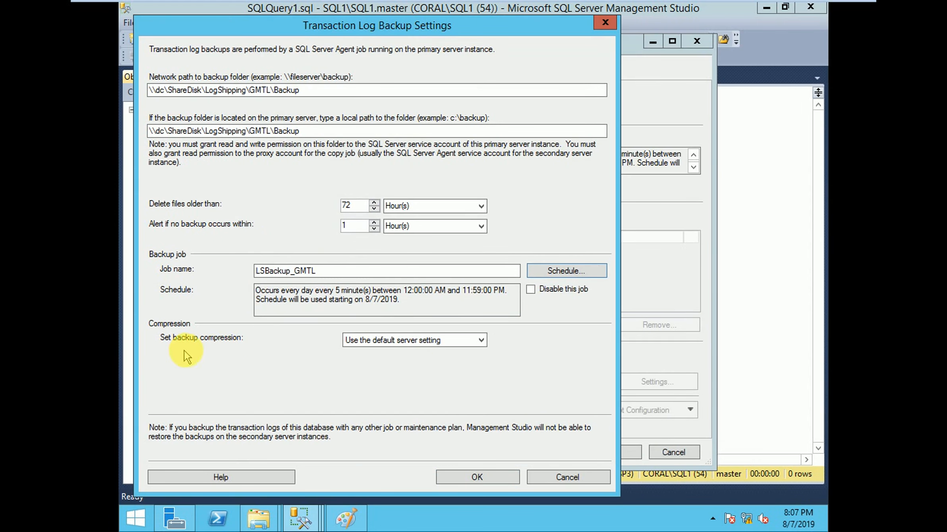
{"action": "left_click", "coordinate": [405, 341]}
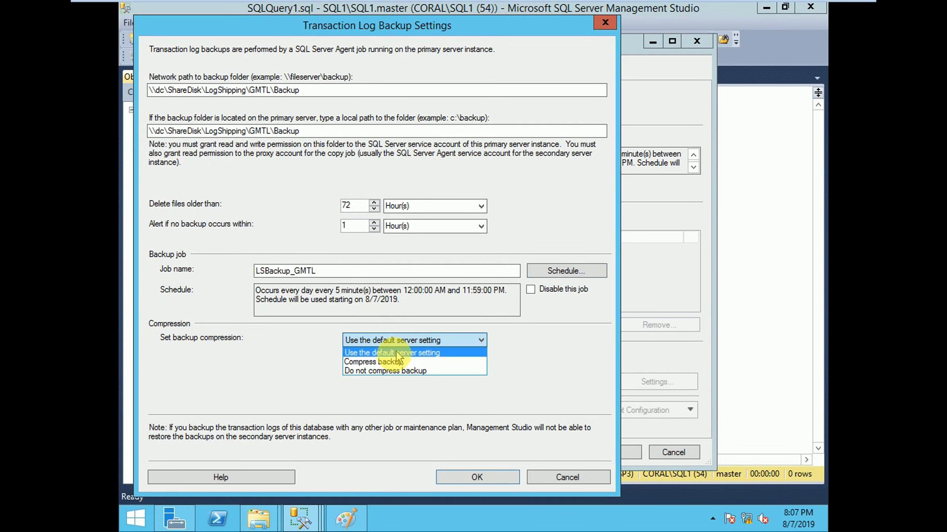
{"action": "left_click", "coordinate": [395, 361]}
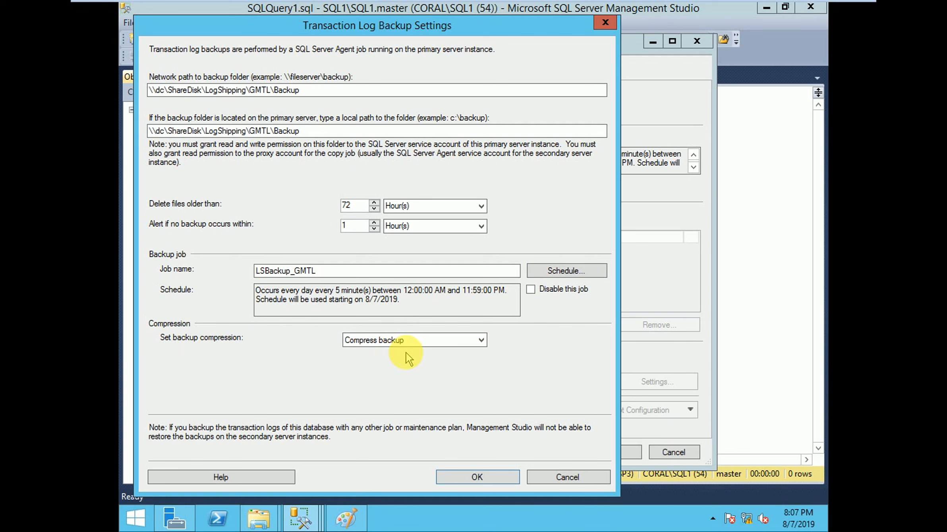
{"action": "left_click", "coordinate": [472, 476]}
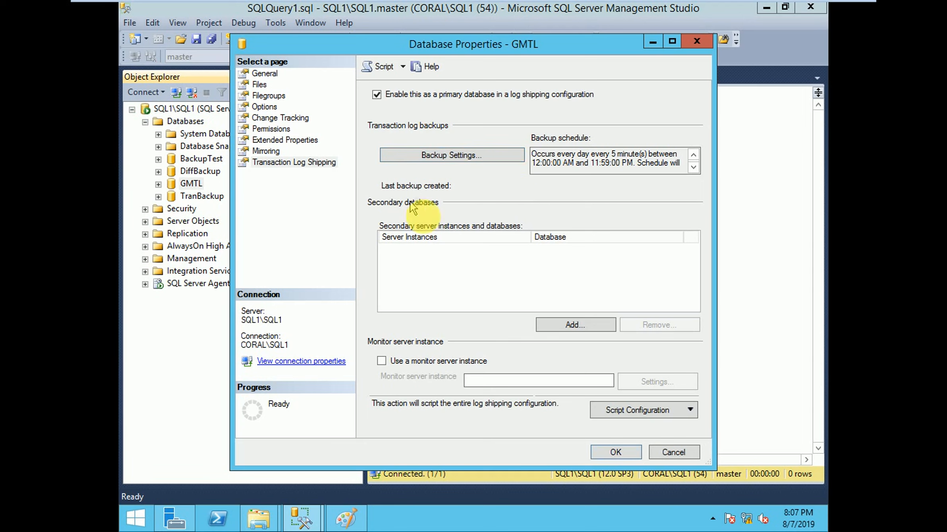
Step: Add a secondary database and connect to SQL2\SQL2 with Windows Authentication as the secondary server instance
{"action": "left_click", "coordinate": [561, 326]}
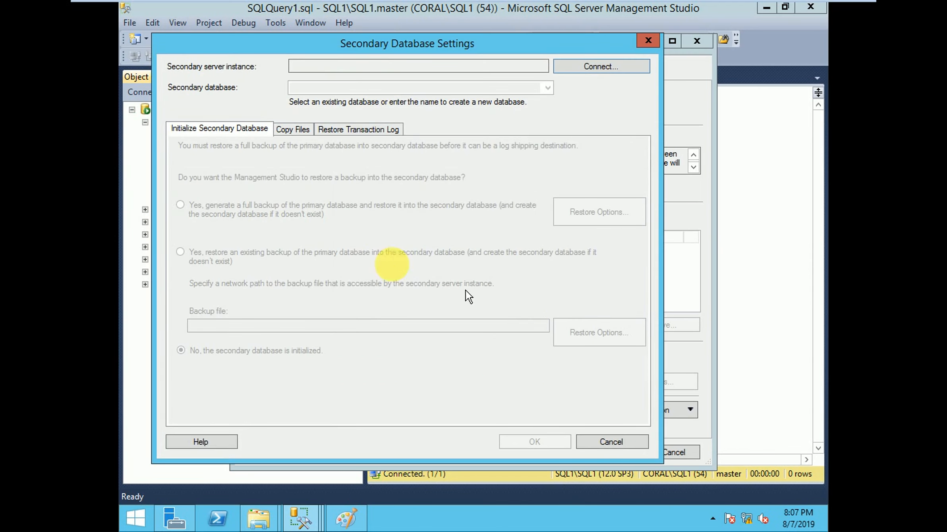
{"action": "left_click", "coordinate": [583, 67]}
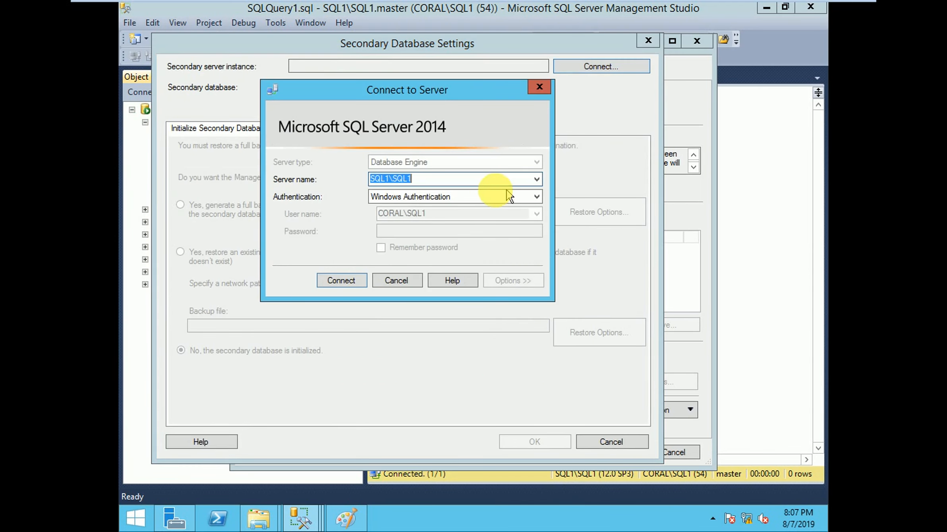
{"action": "left_click", "coordinate": [537, 180]}
{"action": "left_click", "coordinate": [427, 211]}
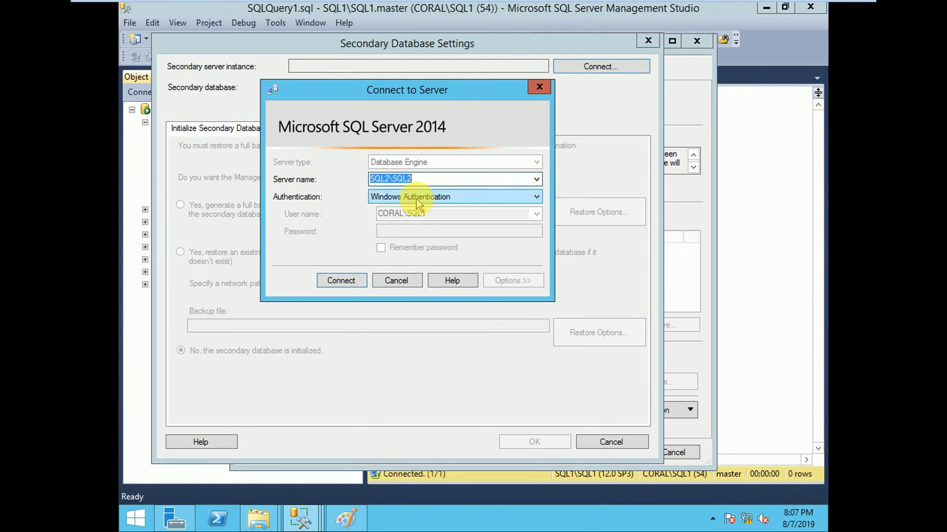
{"action": "left_click", "coordinate": [342, 280]}
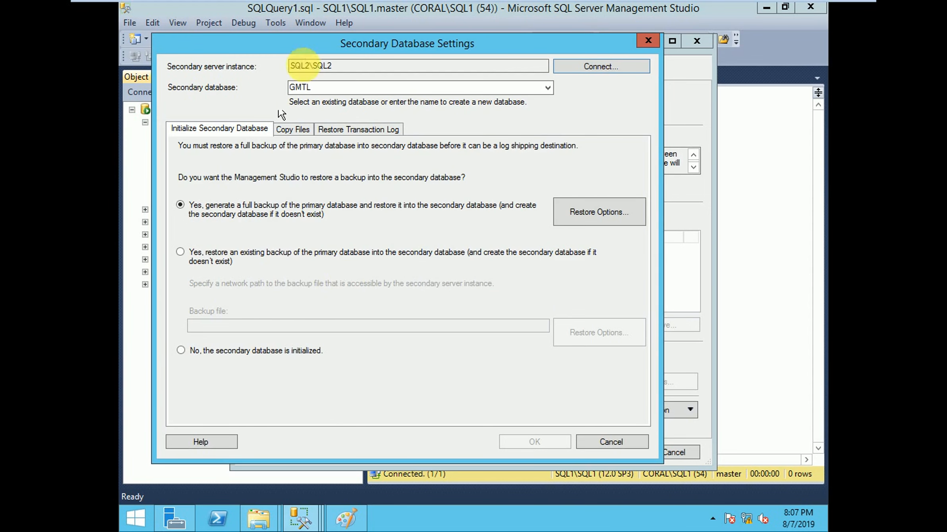
{"action": "left_click_drag", "start_coordinate": [255, 39], "coordinate": [329, 42]}
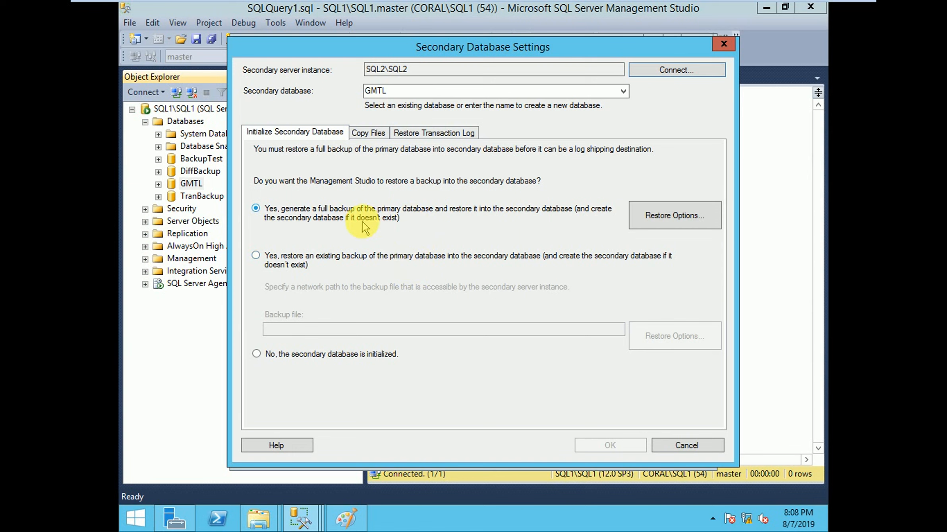
Step: Open the copy files settings, then browse in File Explorer to GMTL's CopyRestore folder, copy its network path and minimize the window
{"action": "left_click", "coordinate": [367, 134]}
{"action": "left_click", "coordinate": [289, 207]}
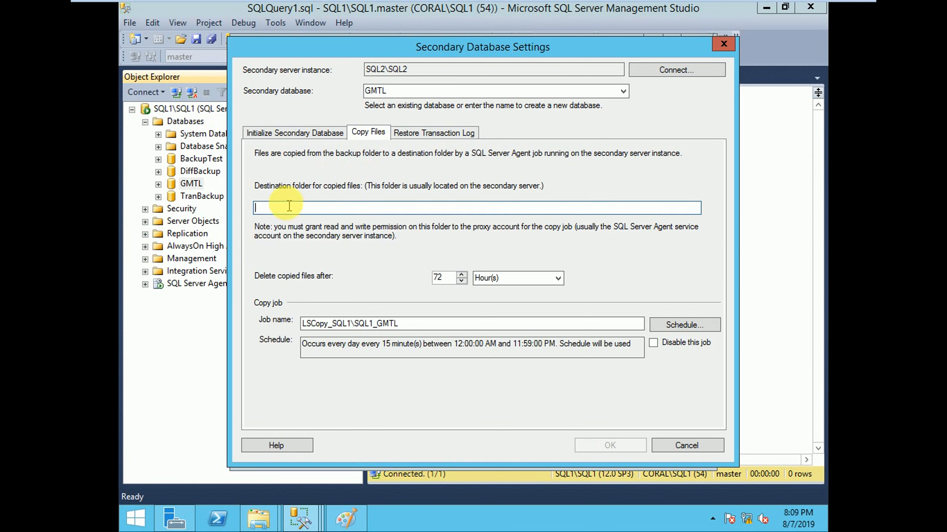
{"action": "mouse_move", "coordinate": [419, 5]}
{"action": "left_click", "coordinate": [299, 10]}
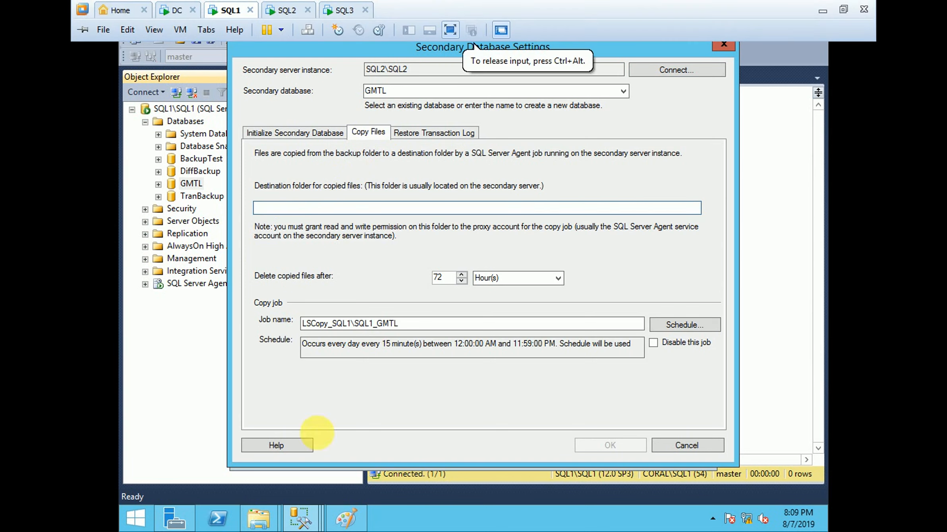
{"action": "mouse_move", "coordinate": [263, 516]}
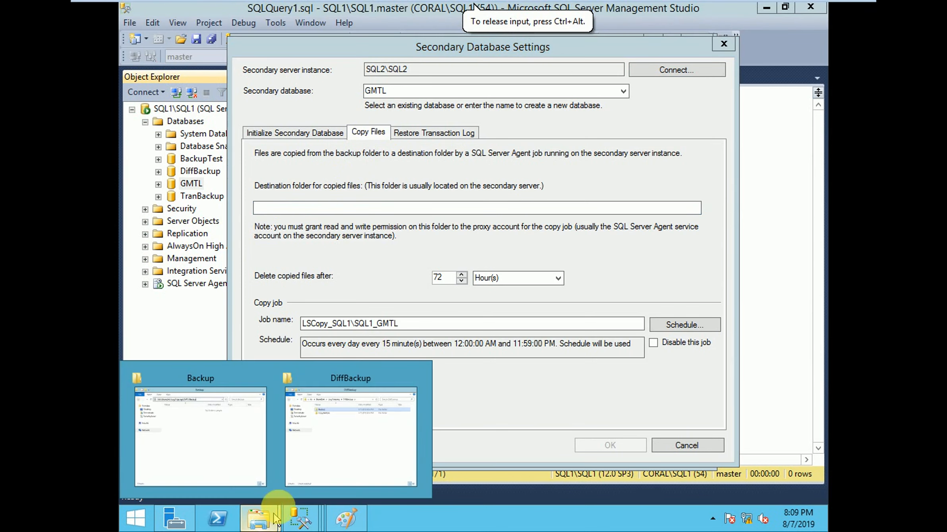
{"action": "left_click", "coordinate": [222, 426]}
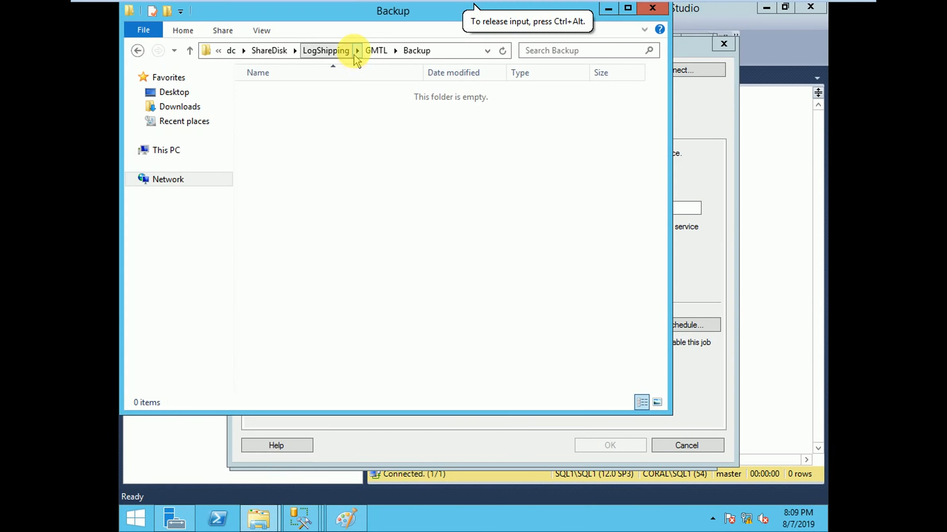
{"action": "left_click", "coordinate": [377, 52]}
{"action": "double_click", "coordinate": [267, 107]}
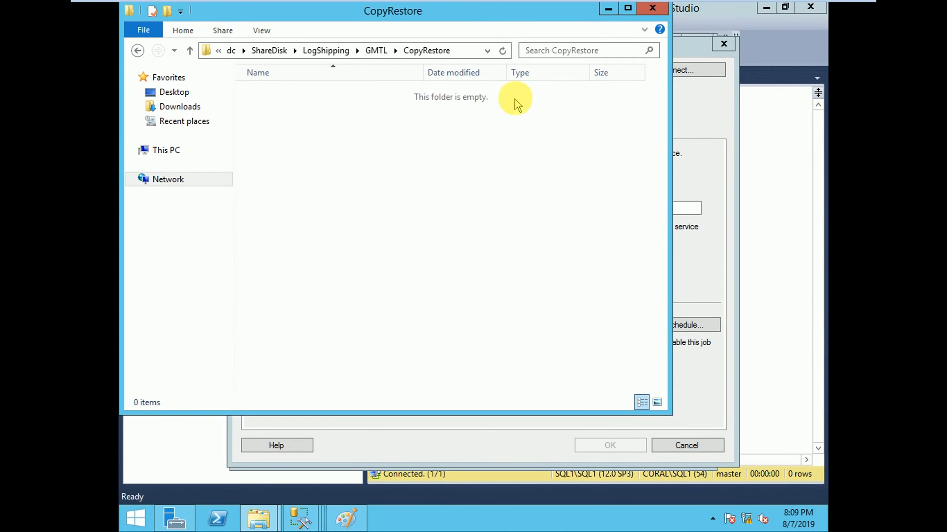
{"action": "left_click", "coordinate": [488, 51]}
{"action": "key", "text": "ctrl+c"}
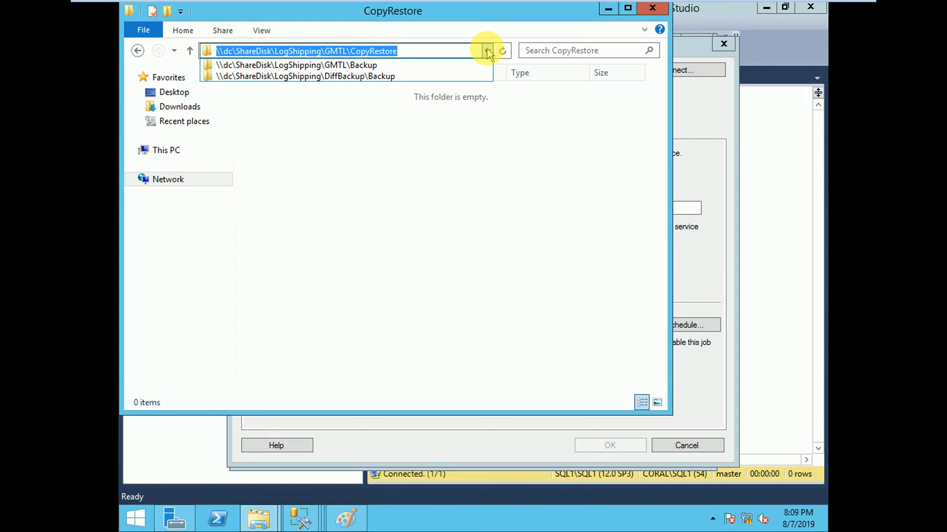
{"action": "left_click", "coordinate": [604, 9]}
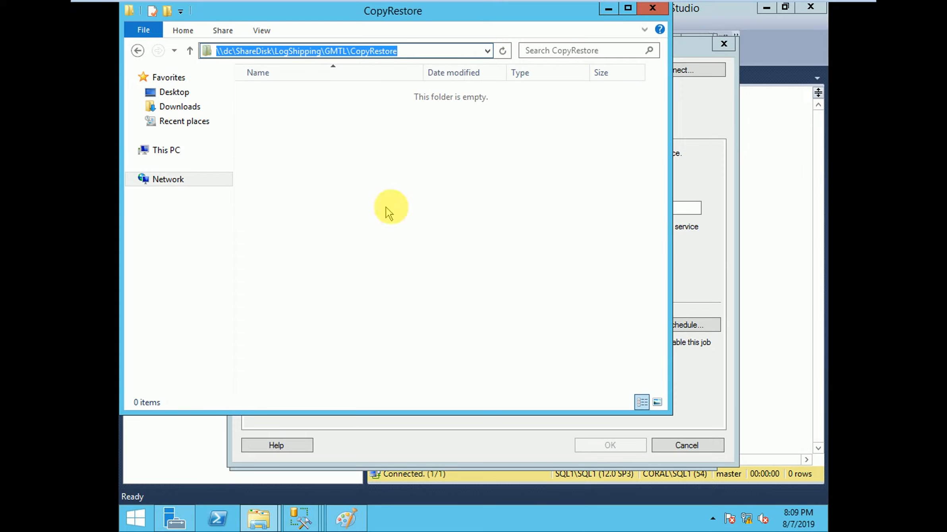
{"action": "left_click", "coordinate": [608, 8]}
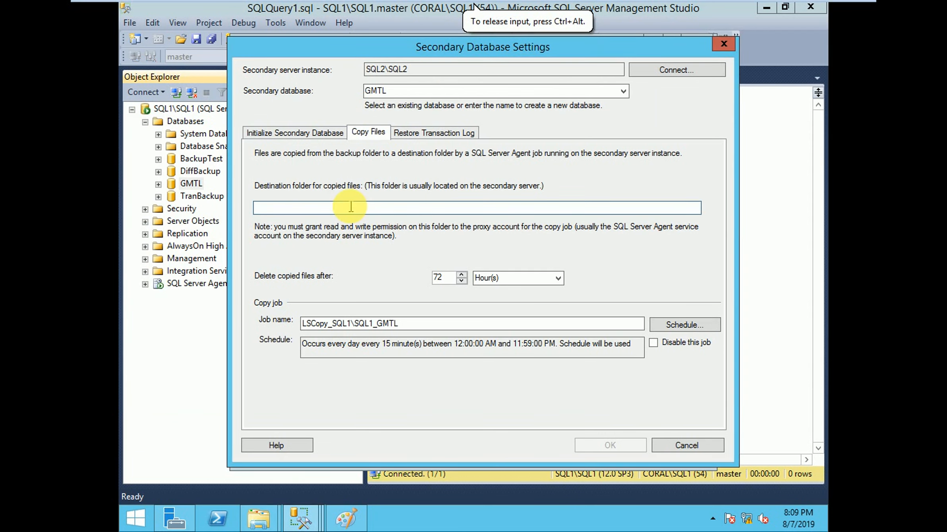
Step: Set the destination folder for copied files to \\dc\ShareDisk\LogShipping\GMTL\CopyRestore and schedule the copy job every 7 minutes
{"action": "left_click", "coordinate": [351, 207]}
{"action": "key", "text": "ctrl+v"}
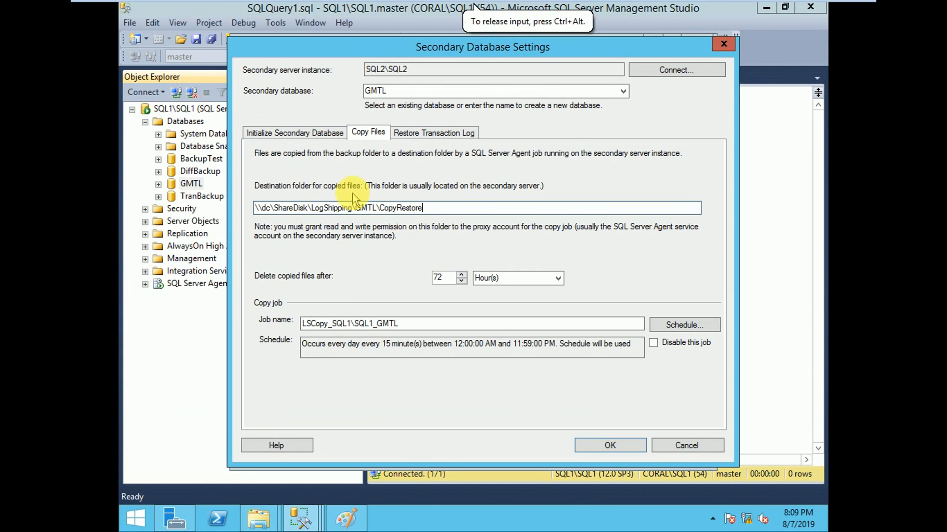
{"action": "left_click", "coordinate": [701, 324]}
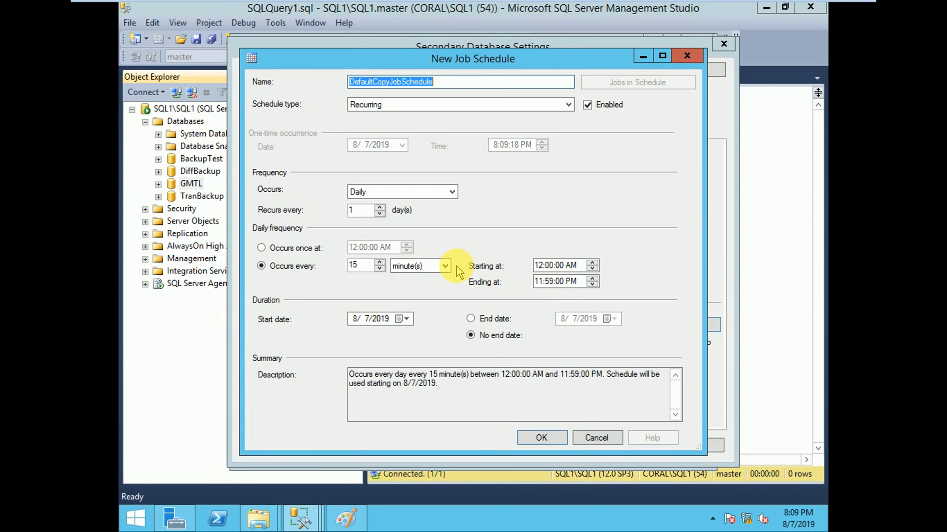
{"action": "double_click", "coordinate": [362, 265]}
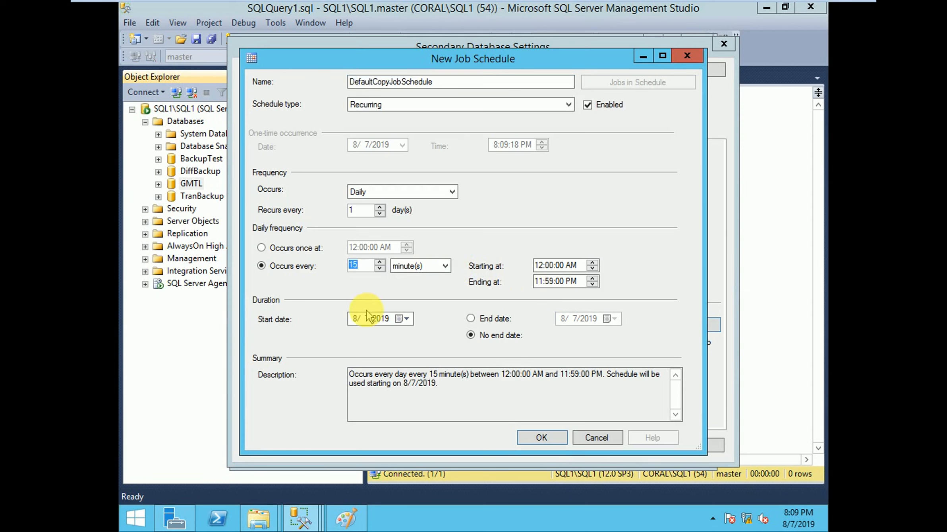
{"action": "type", "text": "7"}
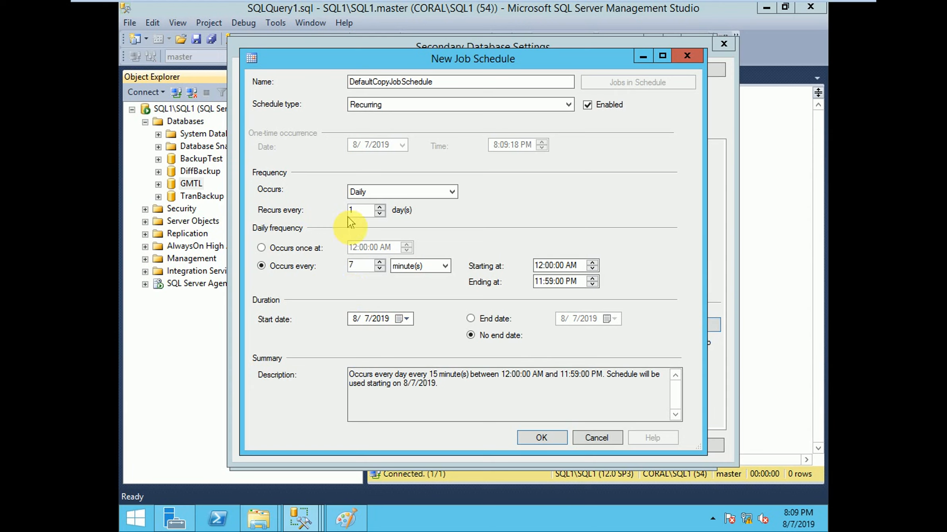
{"action": "left_click", "coordinate": [543, 439]}
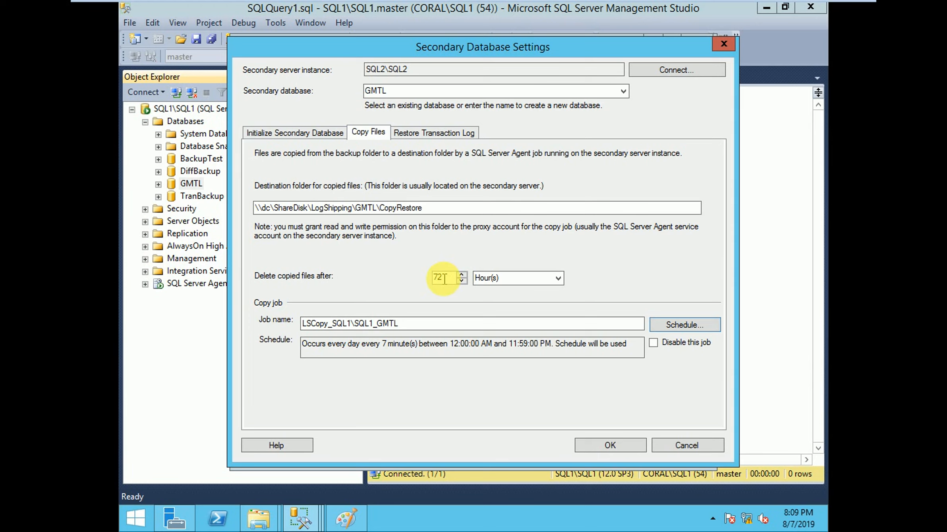
Step: View the time unit options for deleting copied files and highlight the copy job's name
{"action": "left_click", "coordinate": [558, 278]}
{"action": "left_click", "coordinate": [490, 282]}
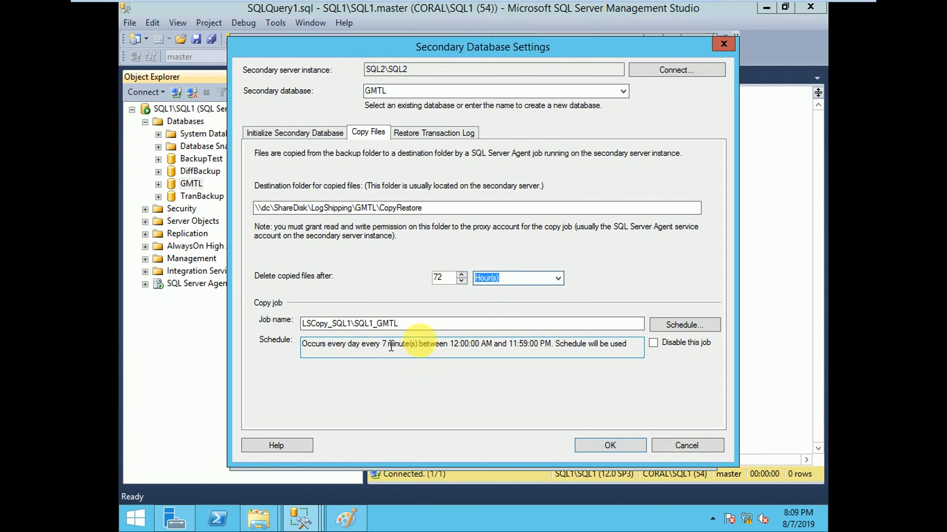
{"action": "left_click_drag", "start_coordinate": [410, 324], "coordinate": [295, 329]}
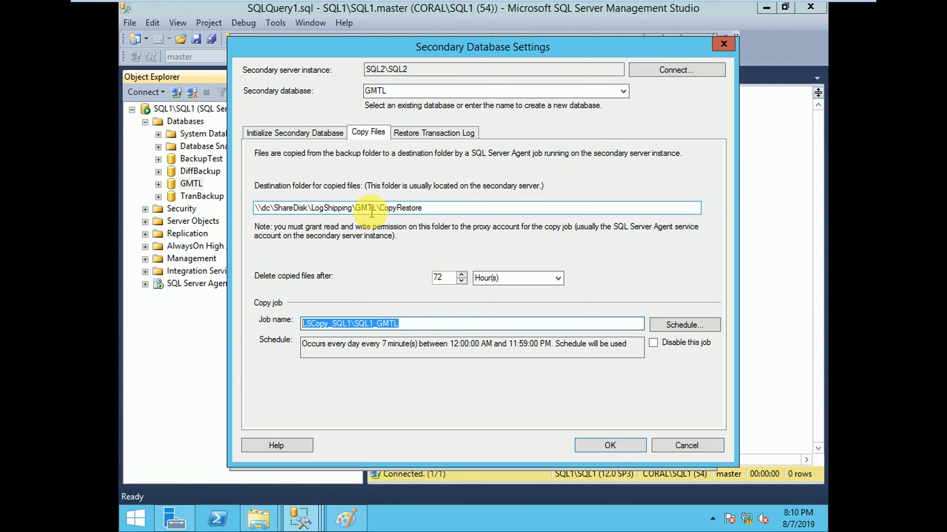
Step: Schedule the transaction log restore job to occur every 10 minutes and confirm the secondary database settings
{"action": "left_click", "coordinate": [425, 135]}
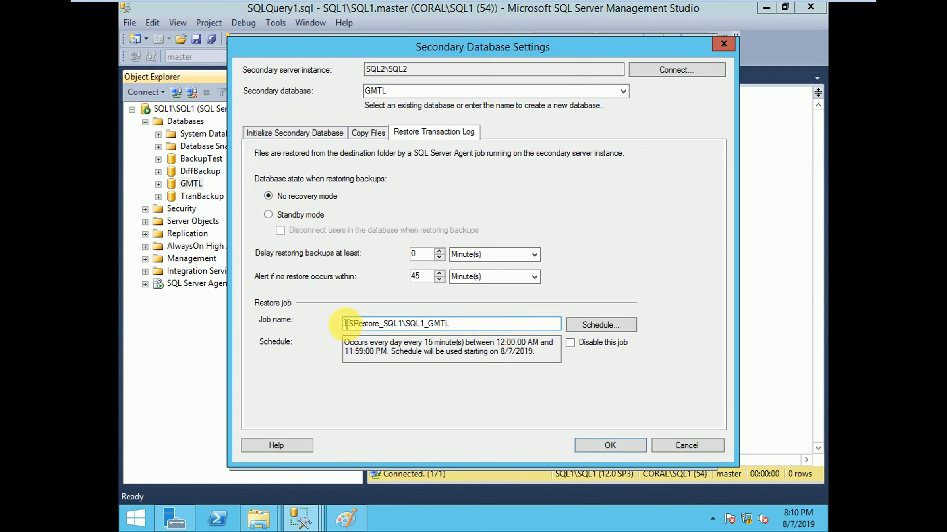
{"action": "left_click_drag", "start_coordinate": [346, 322], "coordinate": [454, 324]}
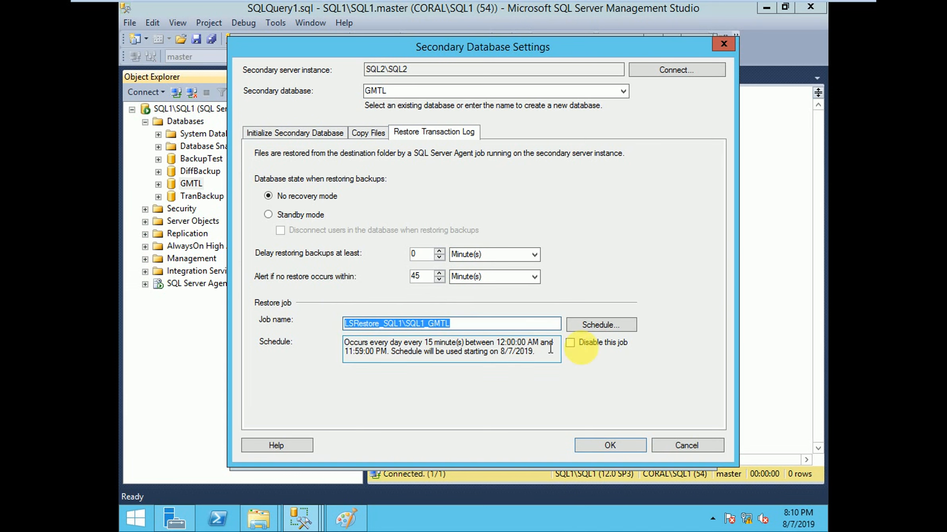
{"action": "left_click", "coordinate": [548, 327]}
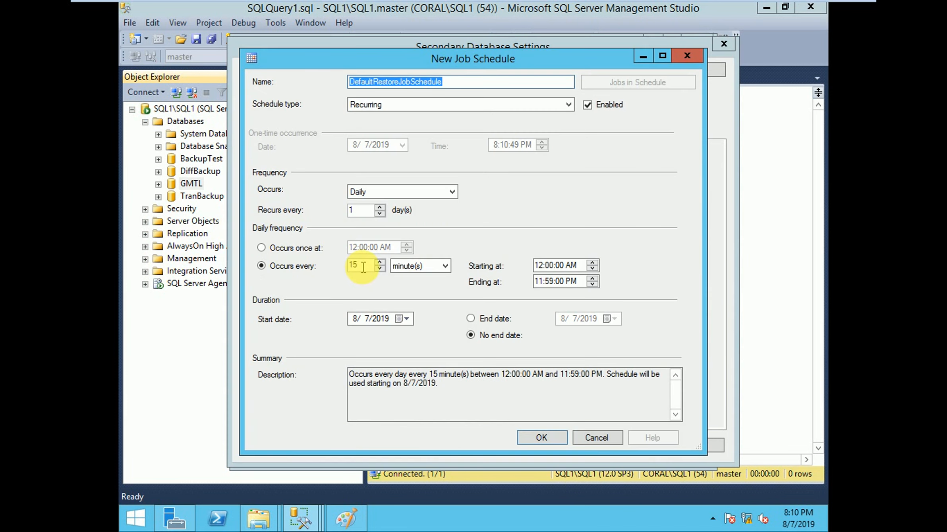
{"action": "double_click", "coordinate": [353, 265]}
{"action": "type", "text": "10"}
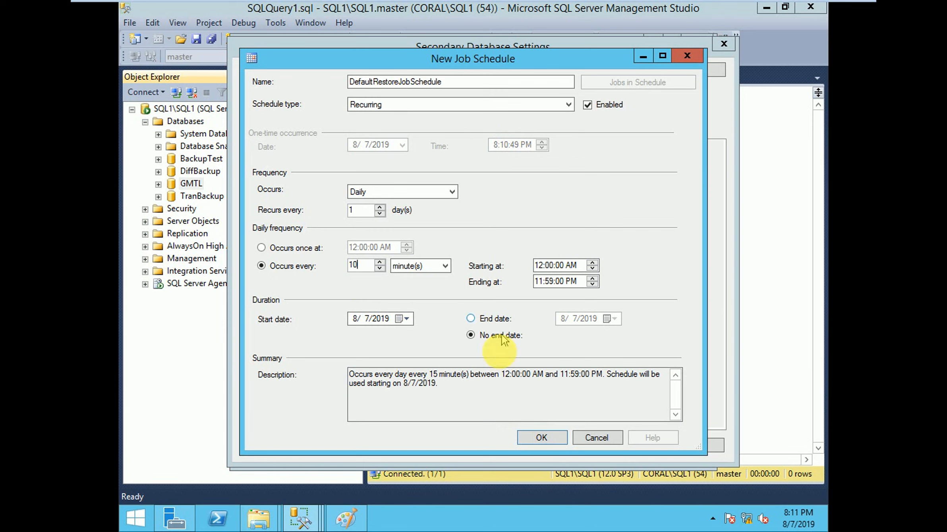
{"action": "left_click", "coordinate": [535, 438]}
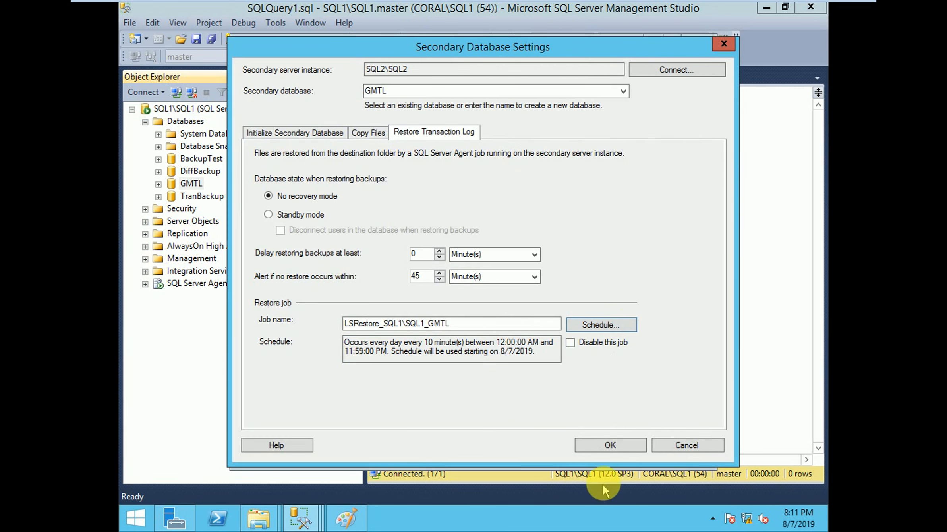
{"action": "left_click", "coordinate": [604, 447]}
Step: Review the secondary server instance and database entry, and switch to the log shipping diagram in Paint
{"action": "left_click", "coordinate": [441, 252]}
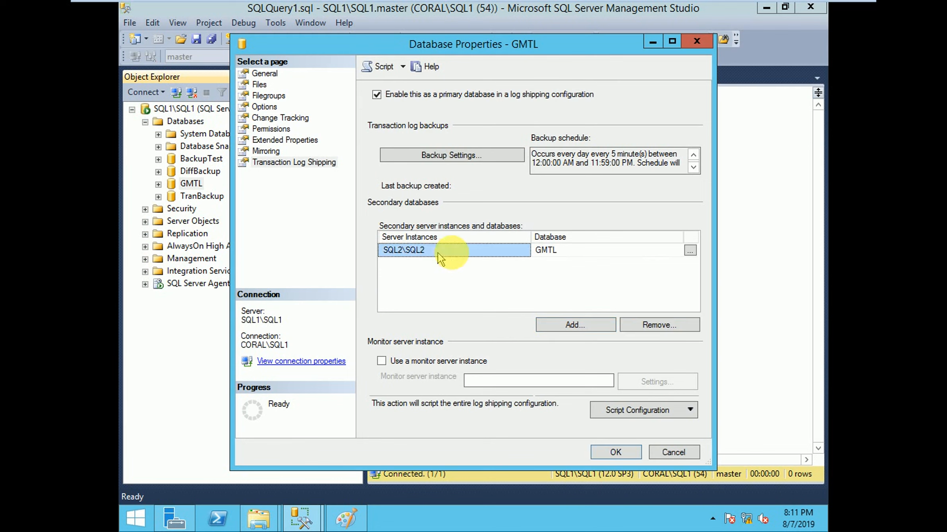
{"action": "left_click", "coordinate": [630, 255]}
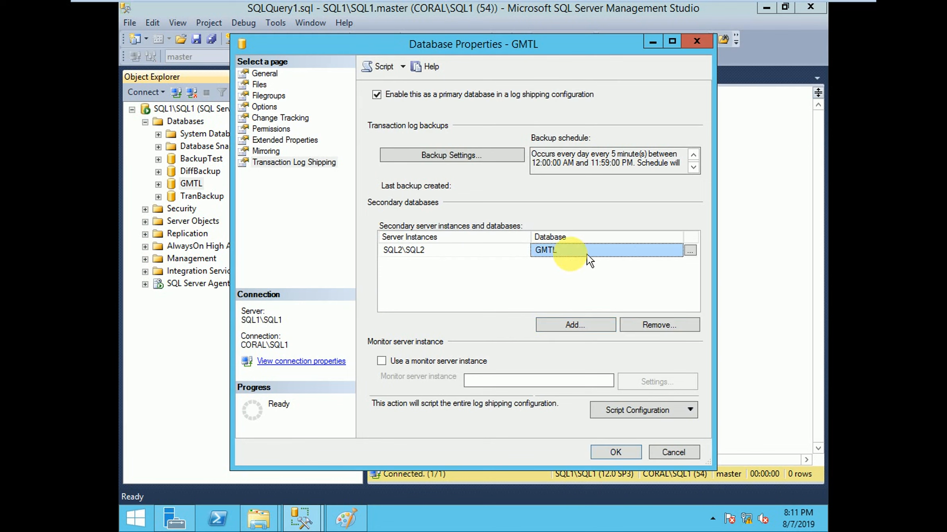
{"action": "left_click", "coordinate": [472, 259]}
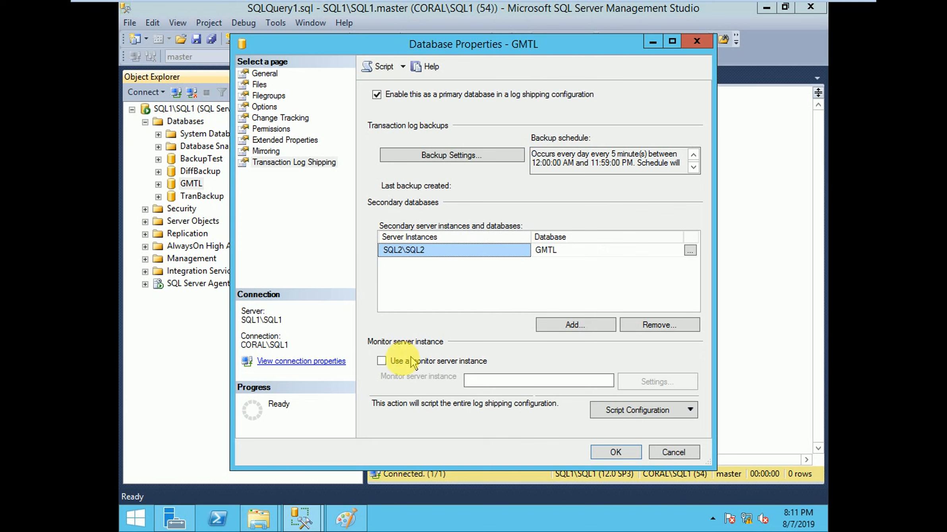
{"action": "left_click", "coordinate": [346, 517]}
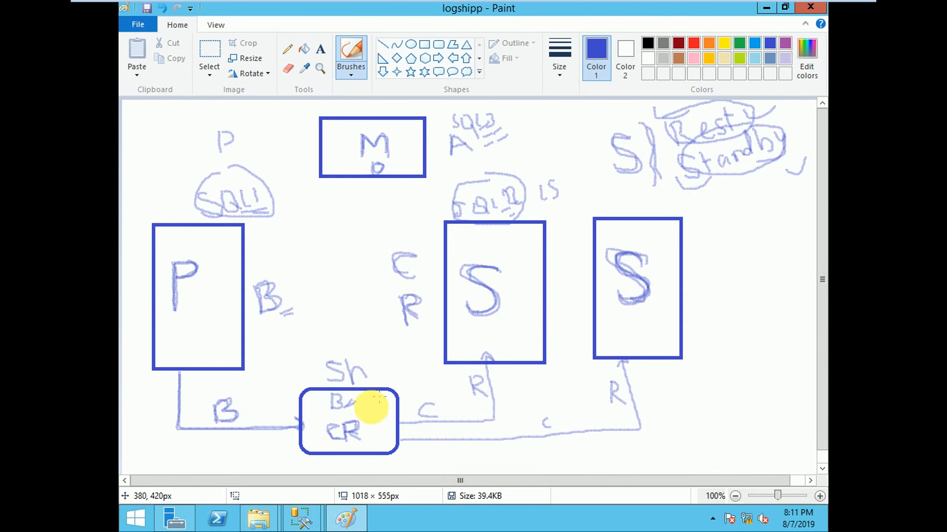
Step: Switch to the GMTL database properties in SQL Server Management Studio and enable the use of a monitor server instance
{"action": "left_click", "coordinate": [301, 517]}
{"action": "left_click", "coordinate": [410, 442]}
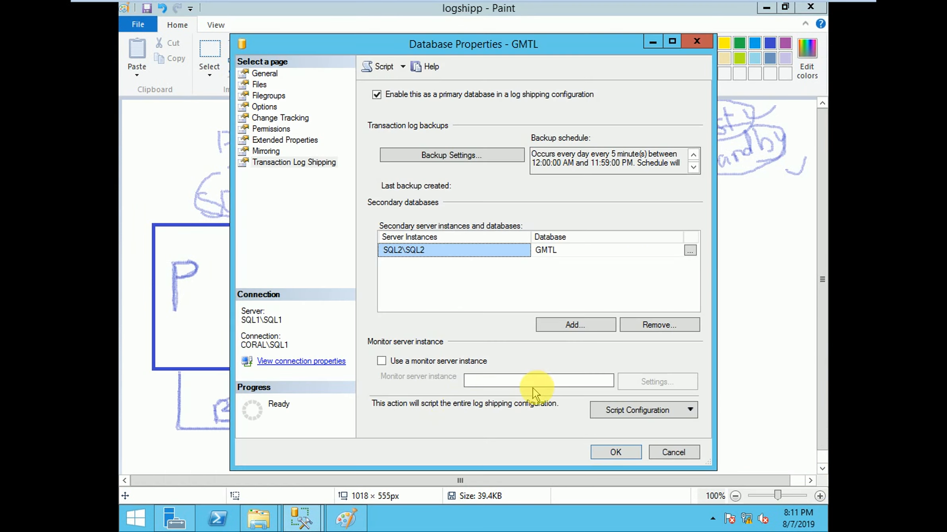
{"action": "left_click", "coordinate": [384, 363]}
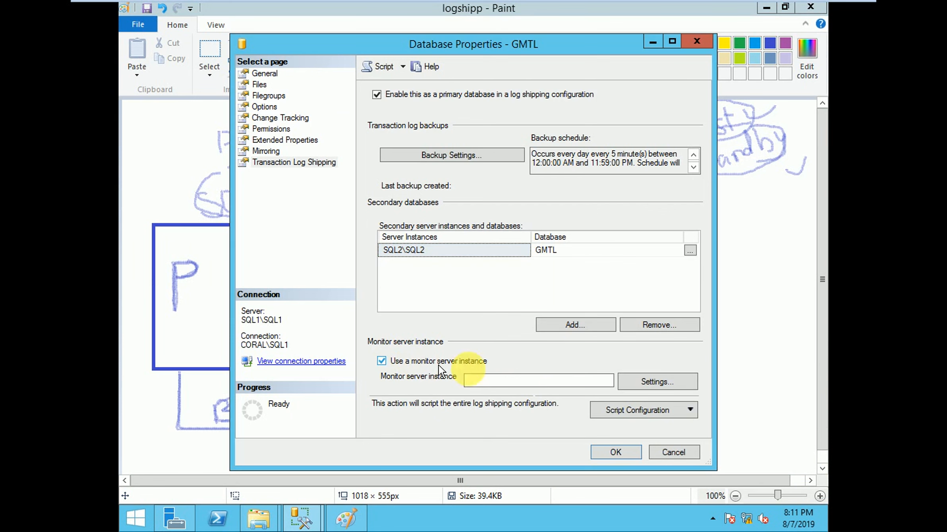
Step: Connect to SQL3\SQL3 with Windows Authentication as the monitor server instance, check the alert job name and confirm the monitor settings
{"action": "left_click", "coordinate": [647, 384]}
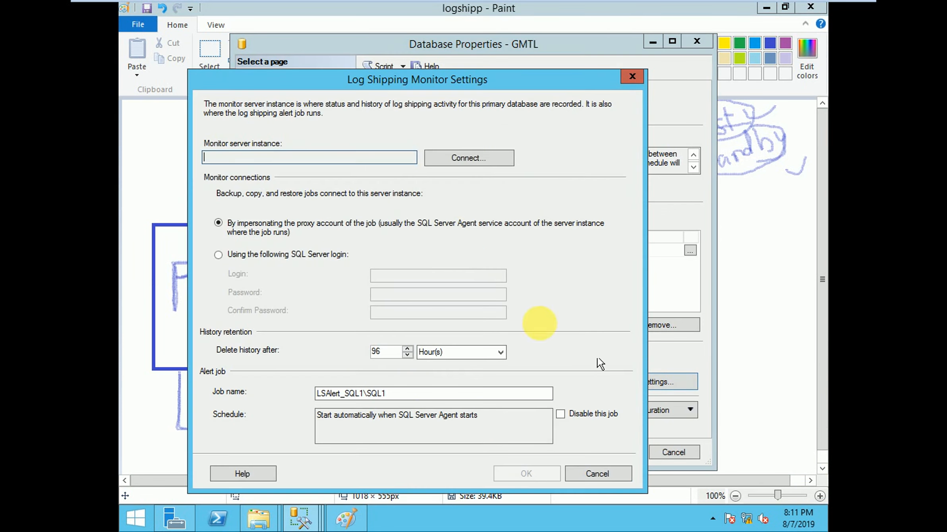
{"action": "left_click", "coordinate": [468, 159]}
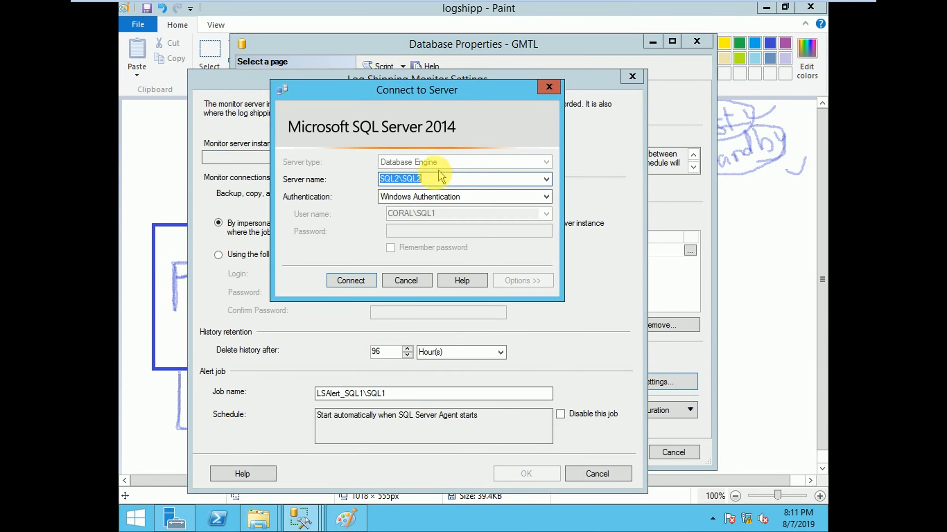
{"action": "left_click", "coordinate": [546, 181]}
{"action": "left_click", "coordinate": [435, 199]}
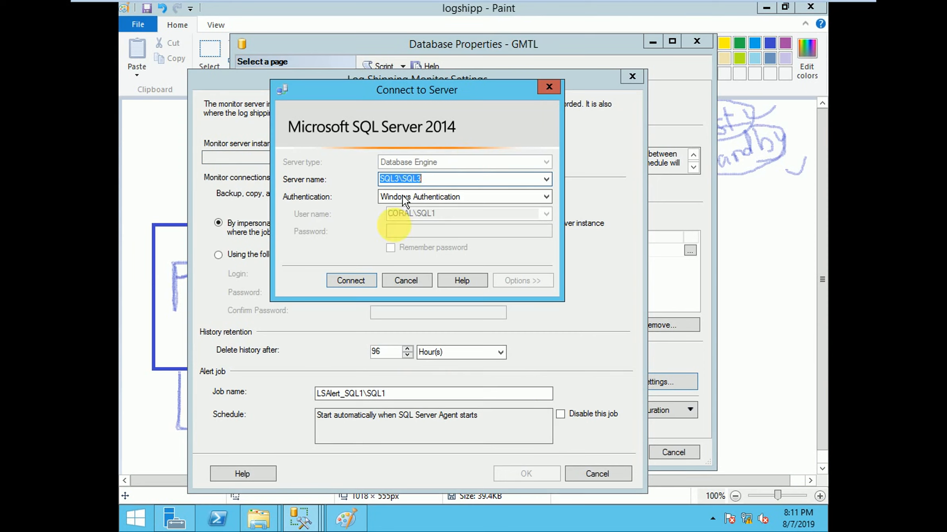
{"action": "left_click", "coordinate": [354, 282]}
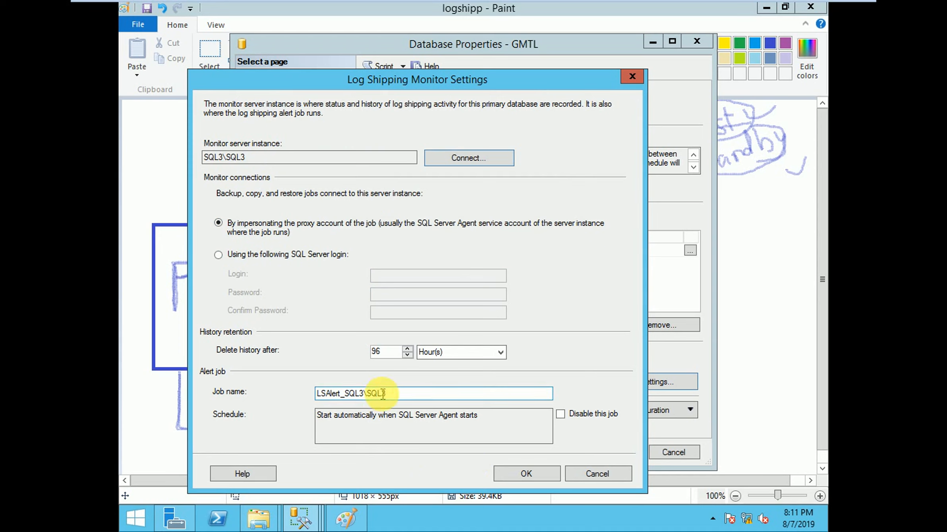
{"action": "left_click_drag", "start_coordinate": [397, 393], "coordinate": [307, 391]}
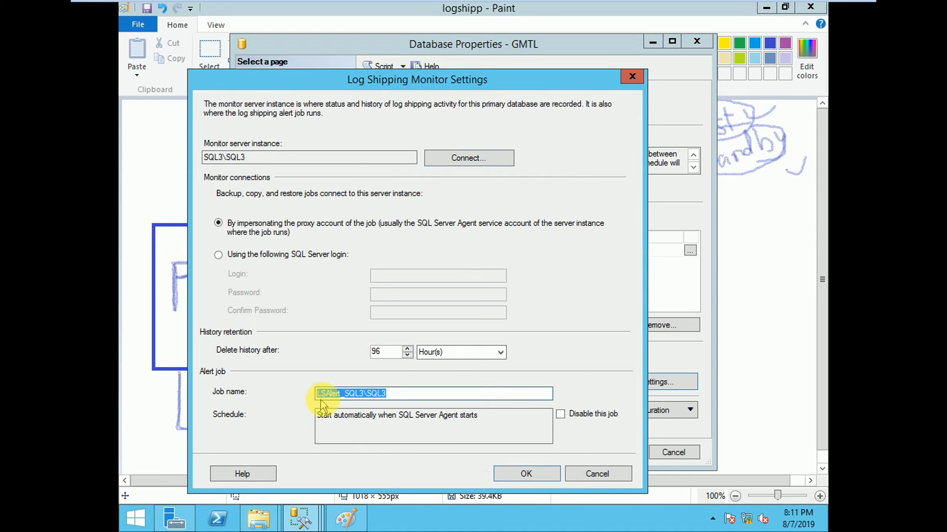
{"action": "left_click", "coordinate": [523, 473]}
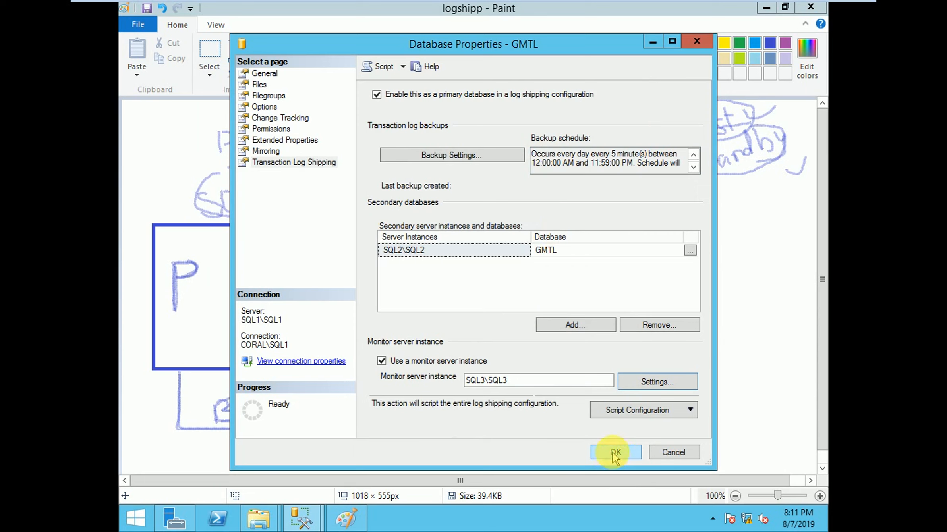
Step: Script the log shipping configuration to a SQL file named logshipping on the Desktop
{"action": "left_click", "coordinate": [690, 410]}
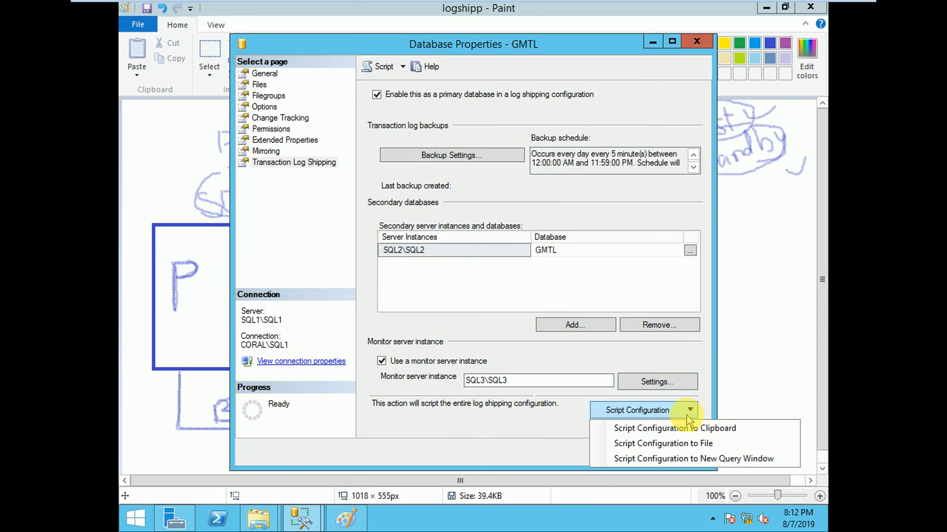
{"action": "left_click", "coordinate": [687, 447]}
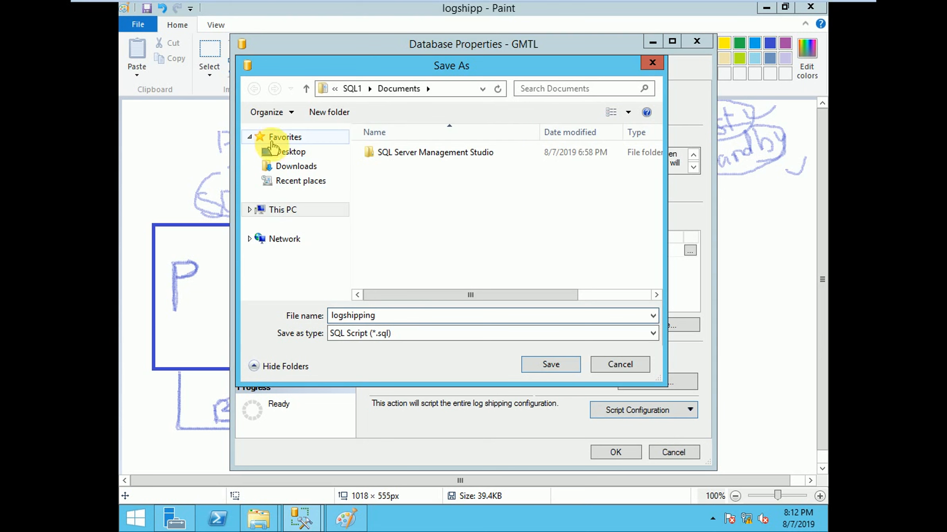
{"action": "left_click", "coordinate": [280, 152]}
{"action": "left_click", "coordinate": [565, 366]}
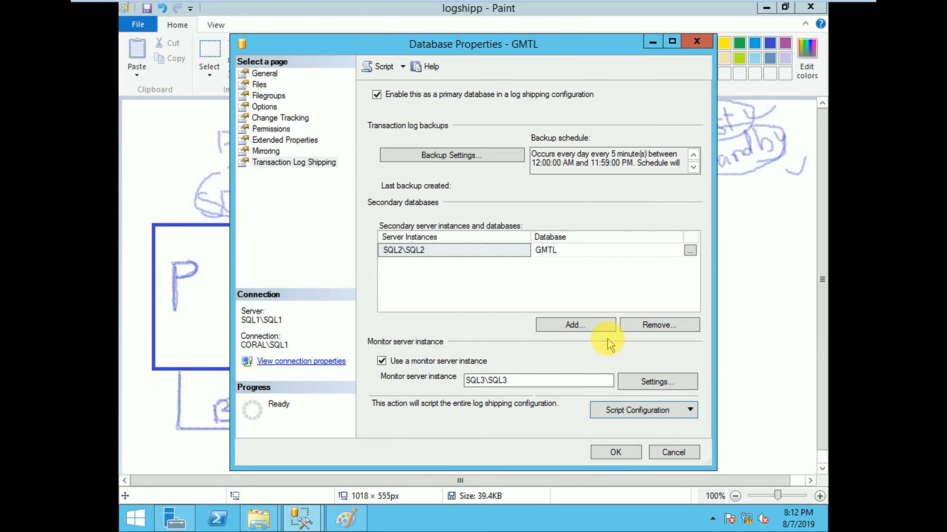
Step: Apply the log shipping configuration for GMTL and open the report of the save operation
{"action": "left_click", "coordinate": [617, 453]}
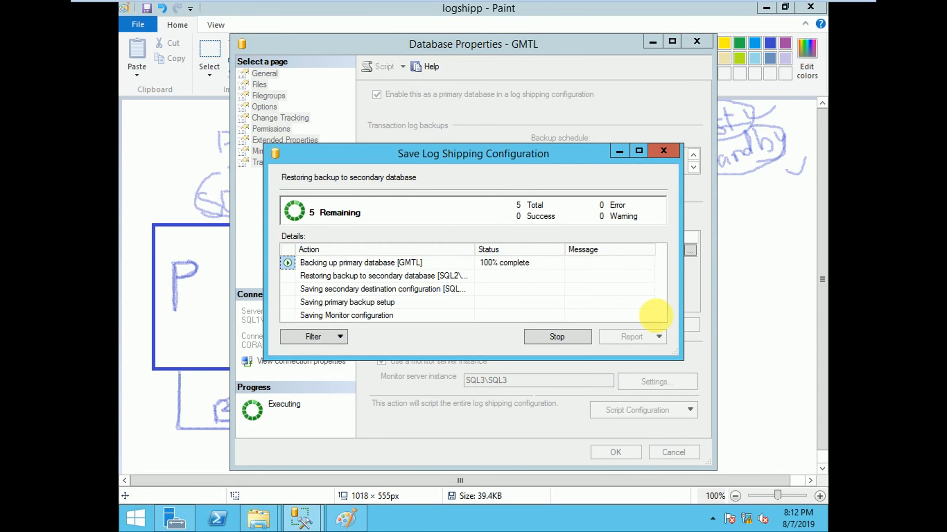
{"action": "left_click_drag", "start_coordinate": [680, 355], "coordinate": [708, 413]}
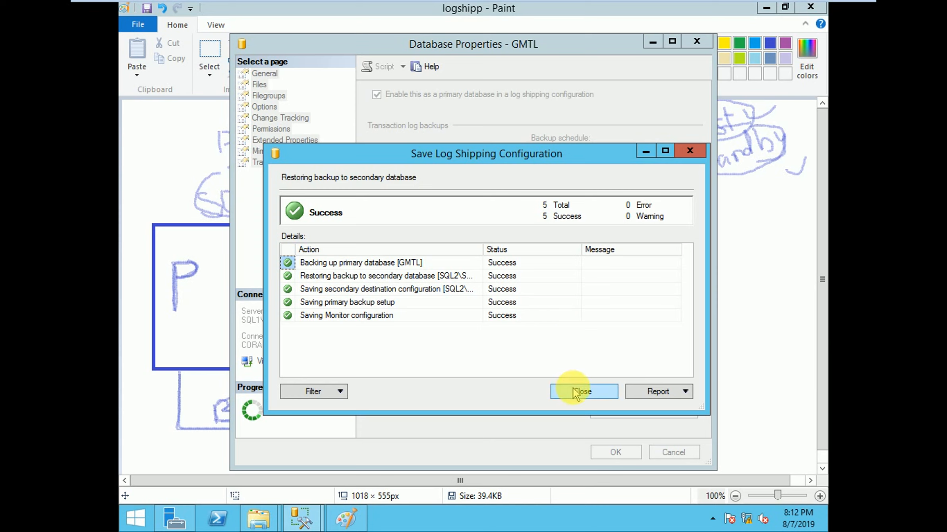
{"action": "left_click", "coordinate": [672, 393]}
{"action": "left_click", "coordinate": [670, 409]}
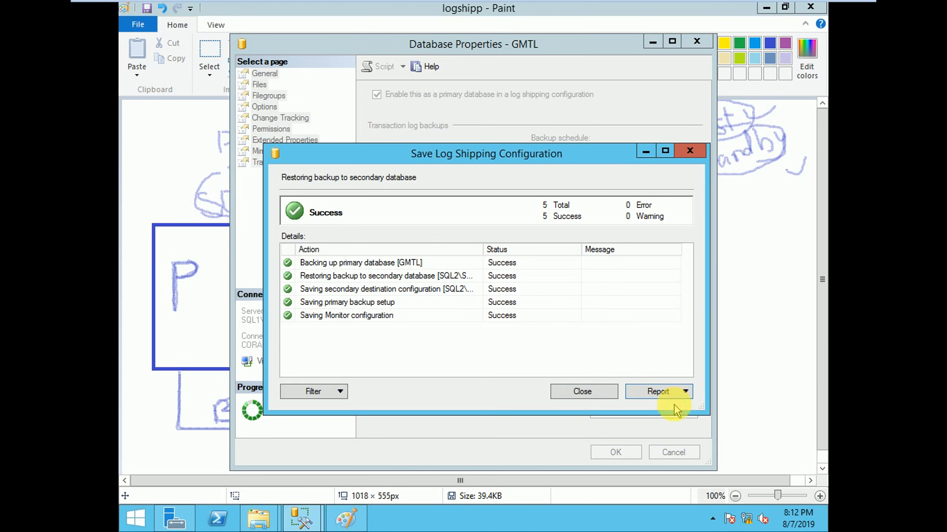
Step: Review the report's backup, restore, secondary, primary and monitor entries, and close the report and the save results
{"action": "left_click_drag", "start_coordinate": [324, 246], "coordinate": [438, 263]}
{"action": "left_click", "coordinate": [416, 259]}
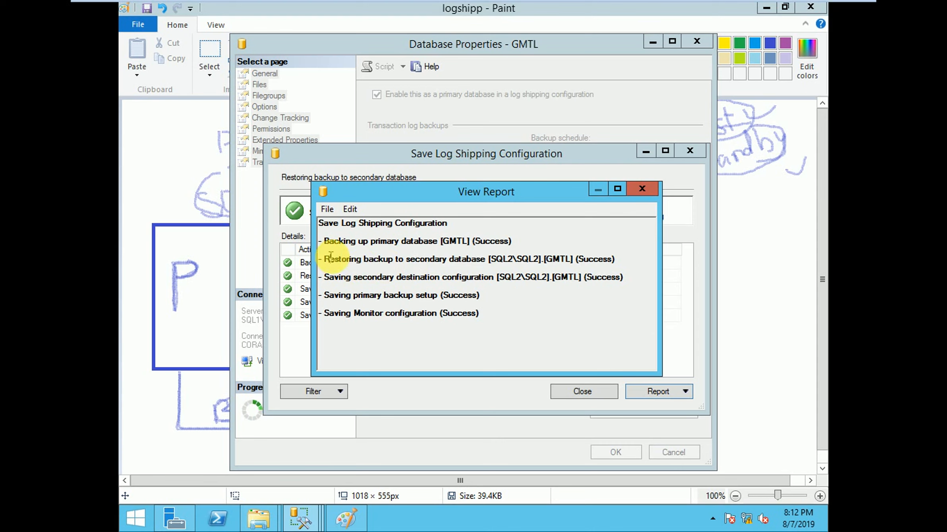
{"action": "left_click_drag", "start_coordinate": [328, 258], "coordinate": [548, 268]}
{"action": "left_click", "coordinate": [520, 305]}
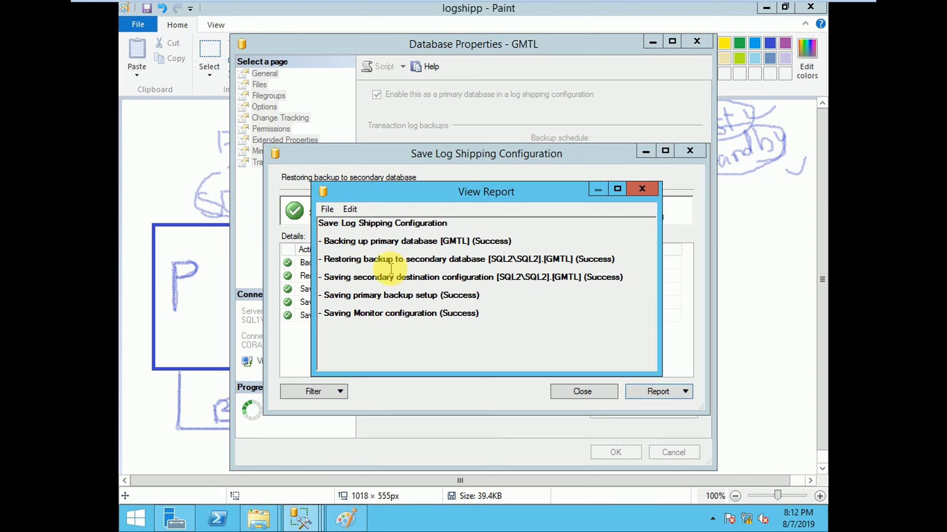
{"action": "left_click_drag", "start_coordinate": [408, 262], "coordinate": [498, 269]}
{"action": "left_click", "coordinate": [590, 268]}
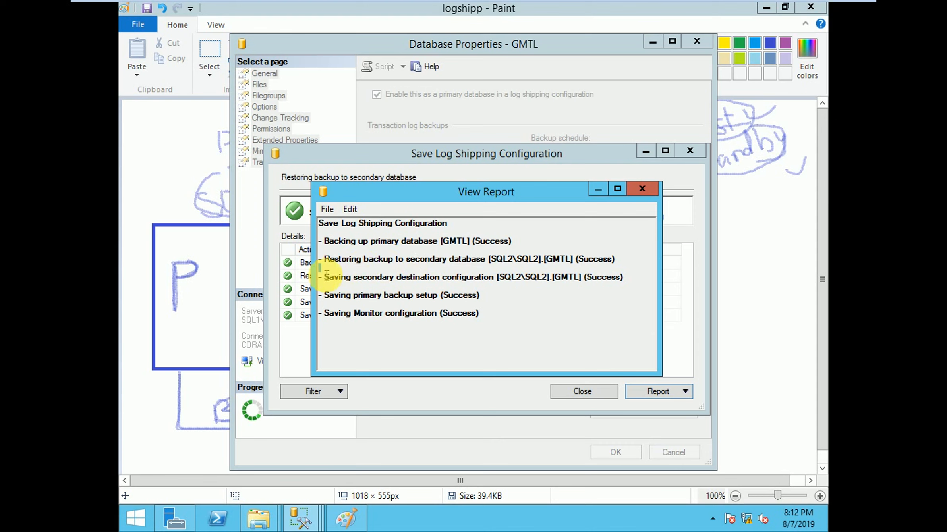
{"action": "left_click_drag", "start_coordinate": [326, 274], "coordinate": [455, 296]}
{"action": "left_click", "coordinate": [508, 290]}
{"action": "left_click", "coordinate": [331, 313]}
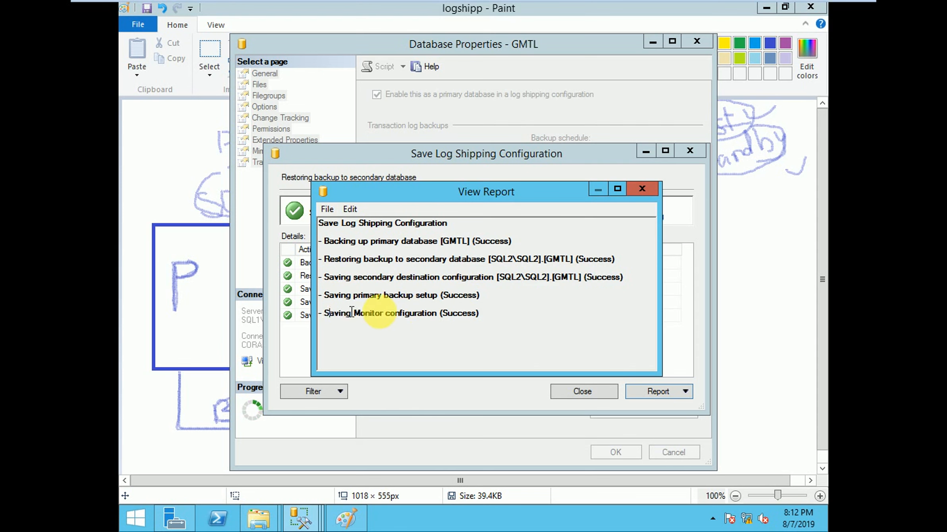
{"action": "left_click_drag", "start_coordinate": [351, 311], "coordinate": [464, 318]}
{"action": "left_click", "coordinate": [450, 325]}
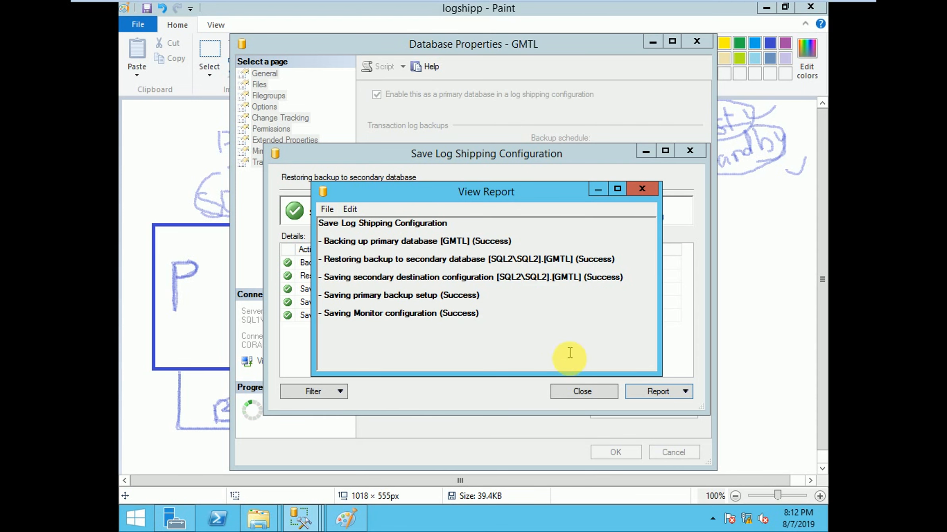
{"action": "left_click", "coordinate": [642, 189]}
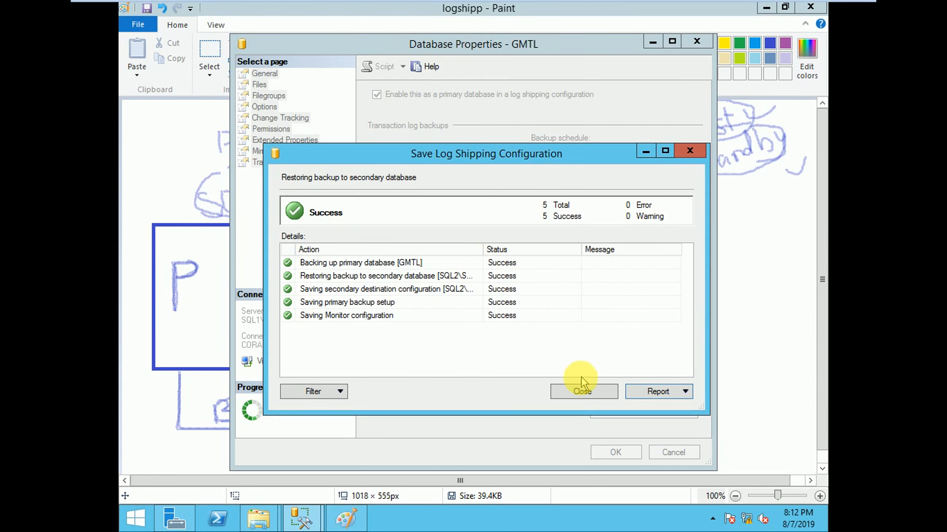
{"action": "left_click", "coordinate": [582, 391]}
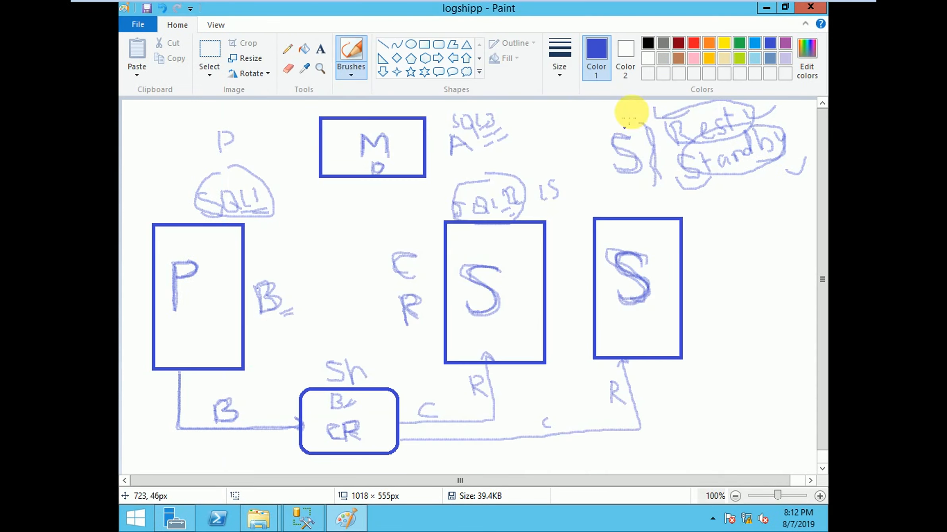
Step: Switch to SQL Server Management Studio on SQL1 and find the LSBackup_GMTL job among the SQL Server Agent jobs
{"action": "left_click", "coordinate": [302, 519]}
{"action": "left_click", "coordinate": [132, 109]}
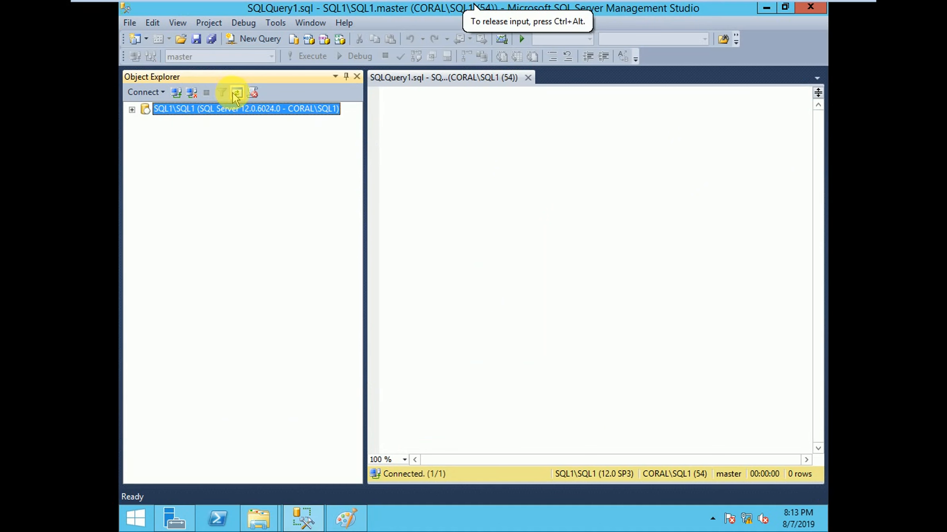
{"action": "left_click", "coordinate": [132, 109]}
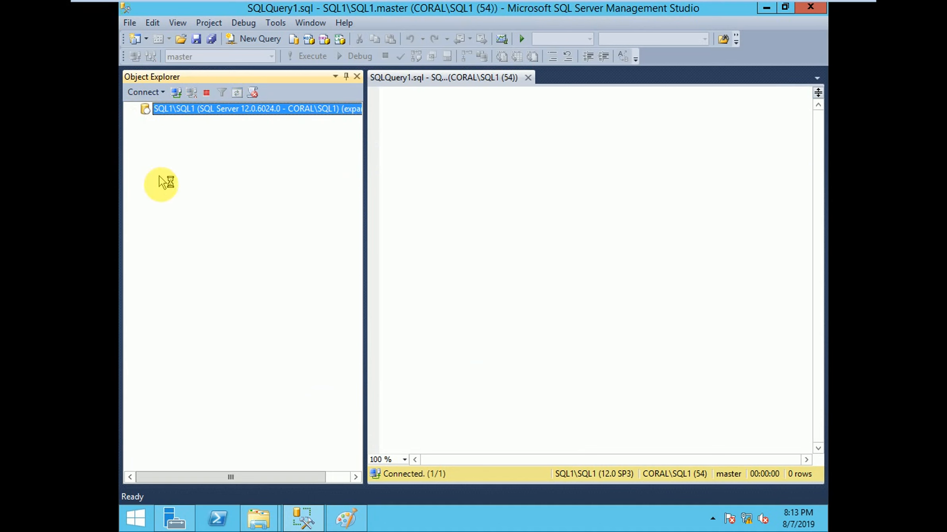
{"action": "left_click", "coordinate": [145, 210]}
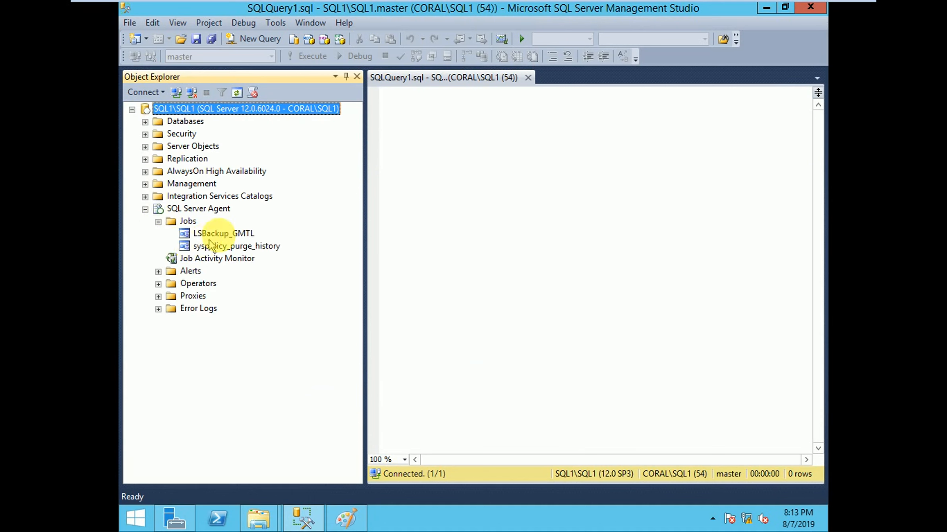
{"action": "left_click", "coordinate": [223, 234]}
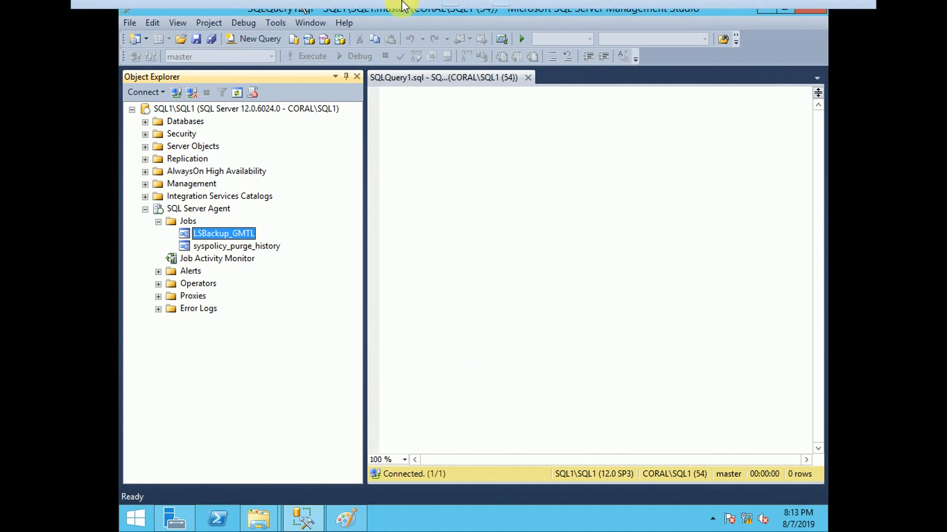
Step: Switch to the SQL2 virtual machine and check the GMTL database's state in the databases list
{"action": "left_click", "coordinate": [278, 8]}
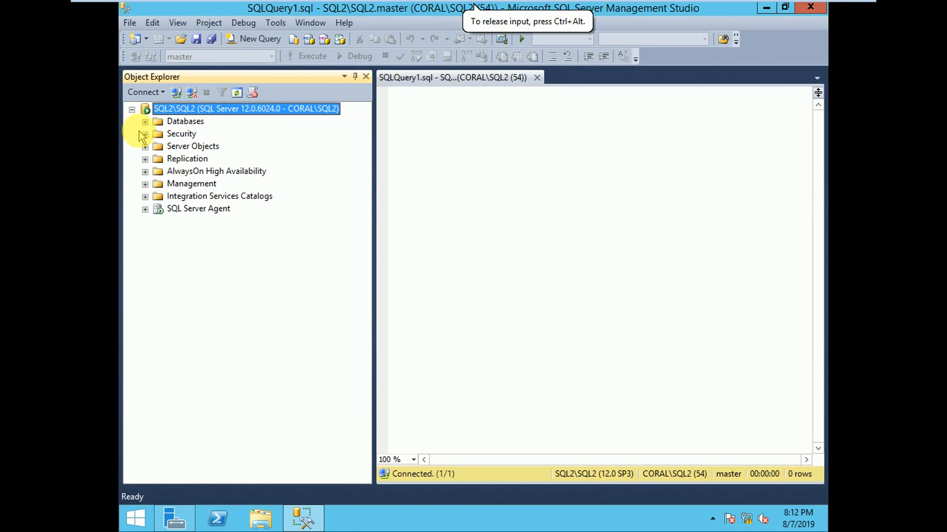
{"action": "left_click", "coordinate": [145, 121]}
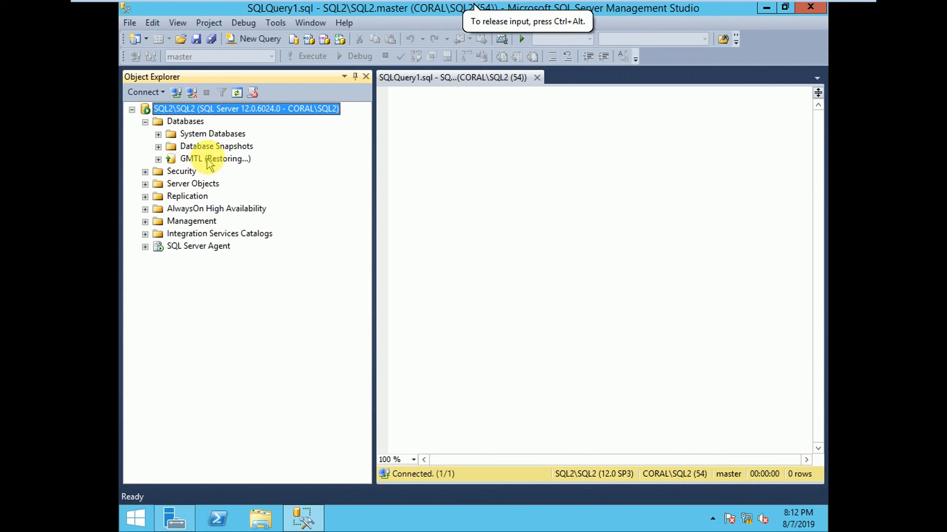
{"action": "left_click", "coordinate": [209, 159]}
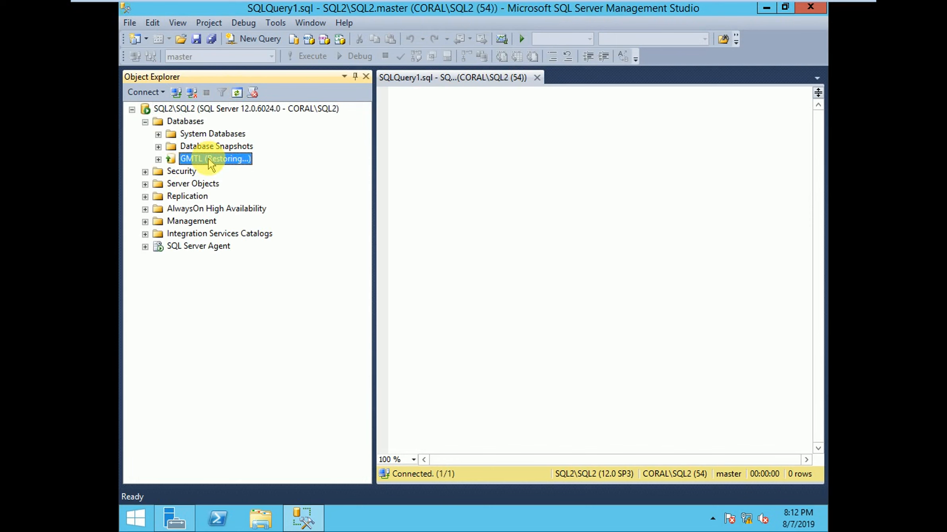
Step: Refresh SQL Server Agent on SQL2 and inspect its log shipping copy and restore jobs for GMTL
{"action": "left_click", "coordinate": [146, 247]}
{"action": "right_click", "coordinate": [168, 246]}
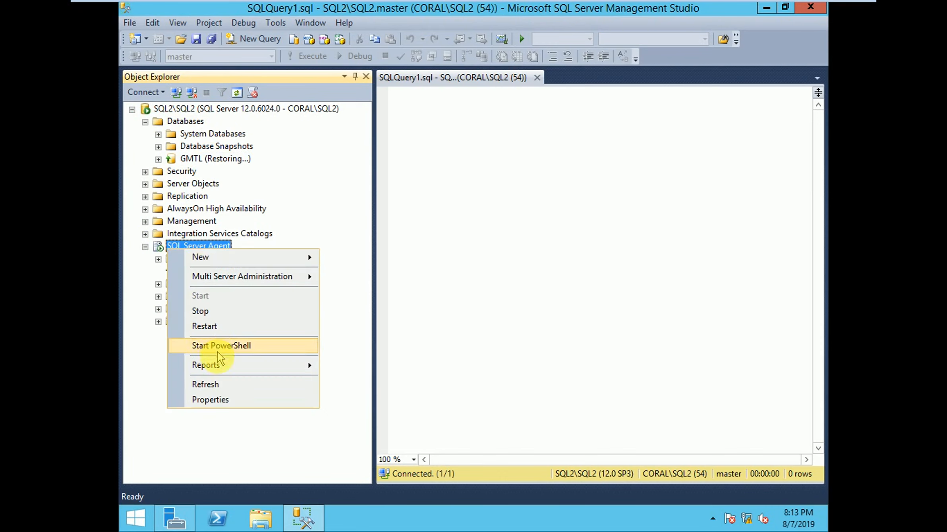
{"action": "left_click", "coordinate": [211, 384]}
{"action": "left_click", "coordinate": [159, 259]}
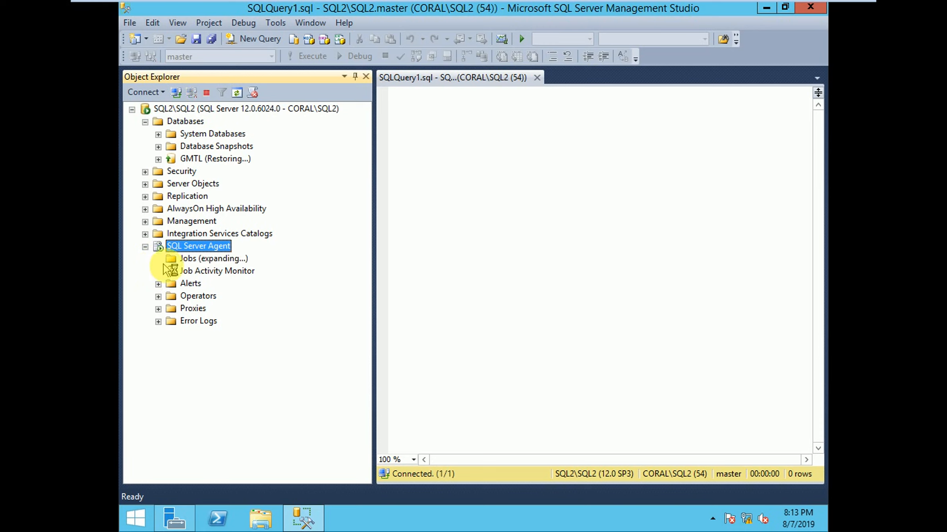
{"action": "left_click", "coordinate": [222, 272]}
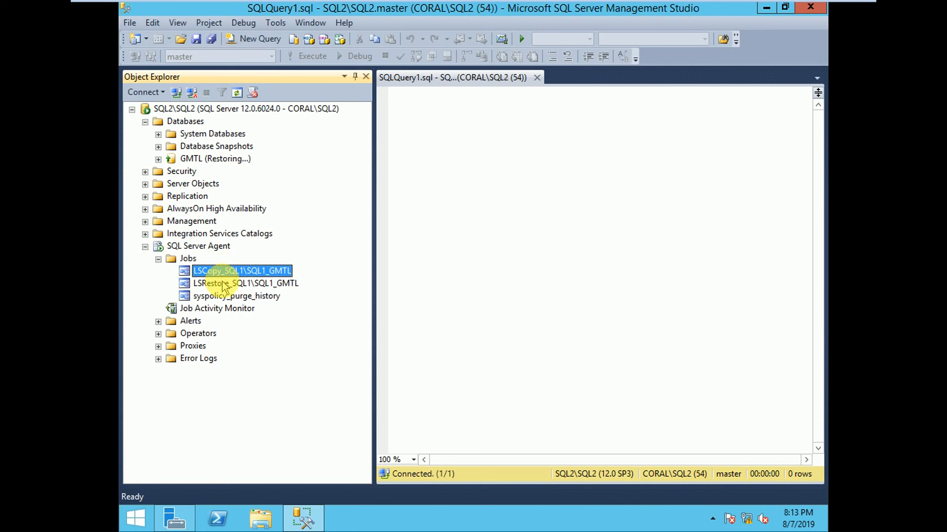
{"action": "key", "text": "Down"}
{"action": "left_click", "coordinate": [223, 273]}
Step: Collapse the SQL Server Agent, Databases and server nodes of the SQL2 instance in the object tree
{"action": "left_click", "coordinate": [145, 246]}
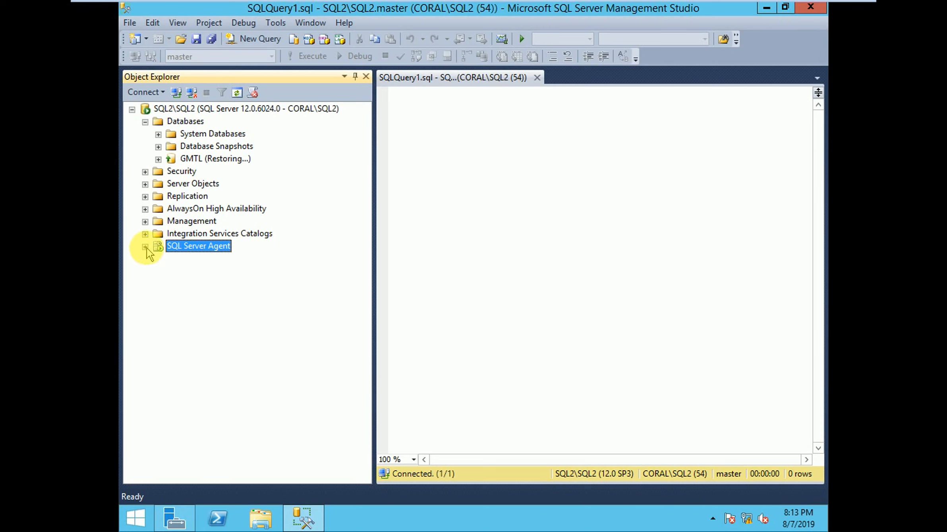
{"action": "left_click", "coordinate": [145, 122]}
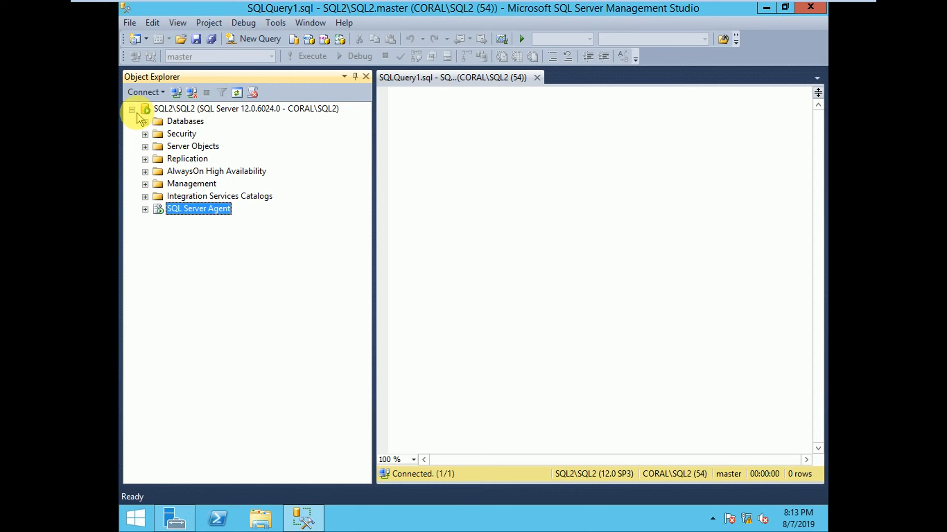
{"action": "left_click", "coordinate": [132, 110]}
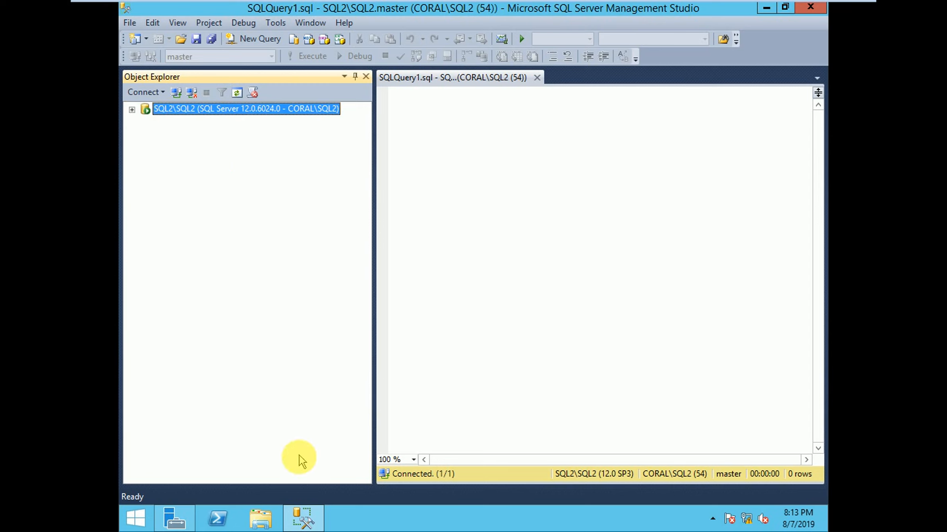
Step: Switch to the SQL3 virtual machine and unlock its session by entering the account password
{"action": "mouse_move", "coordinate": [445, 5]}
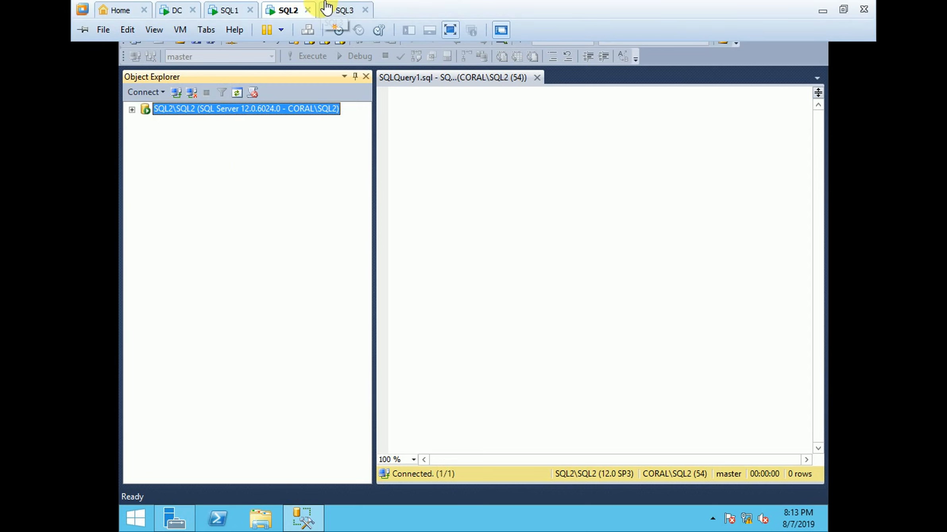
{"action": "left_click", "coordinate": [327, 7]}
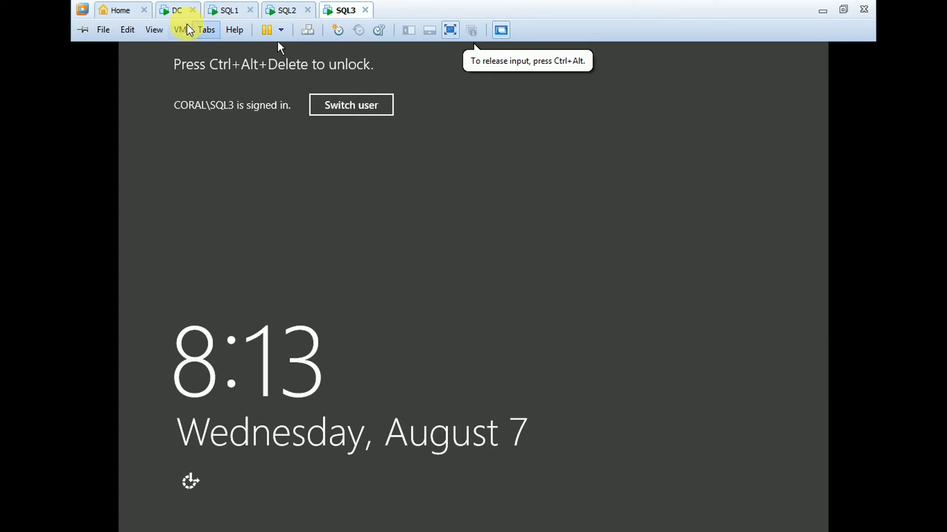
{"action": "left_click", "coordinate": [187, 30]}
{"action": "left_click", "coordinate": [218, 97]}
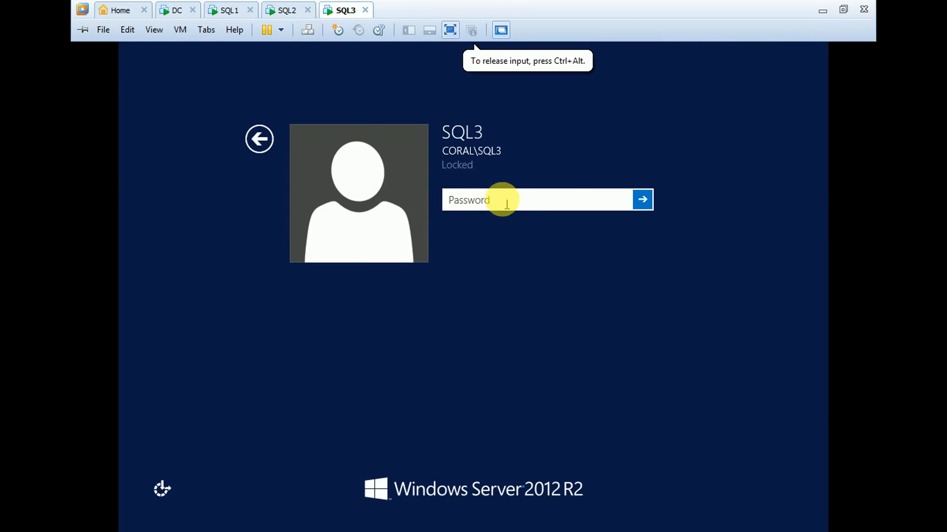
{"action": "type", "text": "P"}
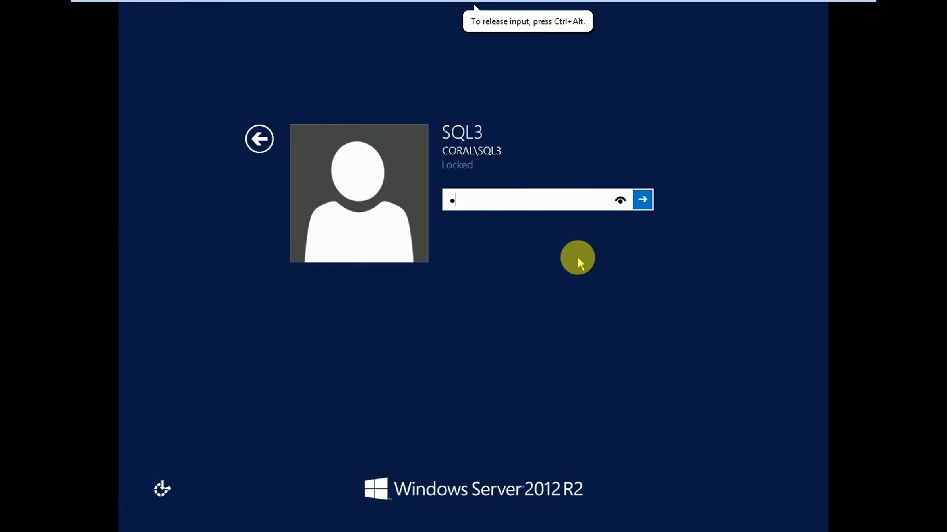
{"action": "type", "text": "assword1!"}
{"action": "key", "text": "Return"}
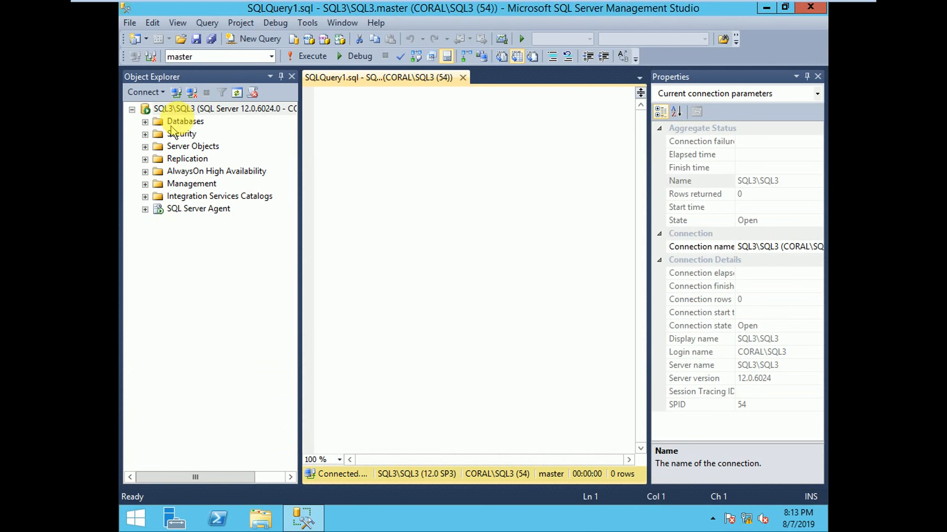
Step: Refresh the SQL3 instance, find the LSAlert_SQL3\SQL3 job among its SQL Server Agent jobs, and close the Properties pane
{"action": "left_click", "coordinate": [175, 109]}
{"action": "left_click", "coordinate": [237, 93]}
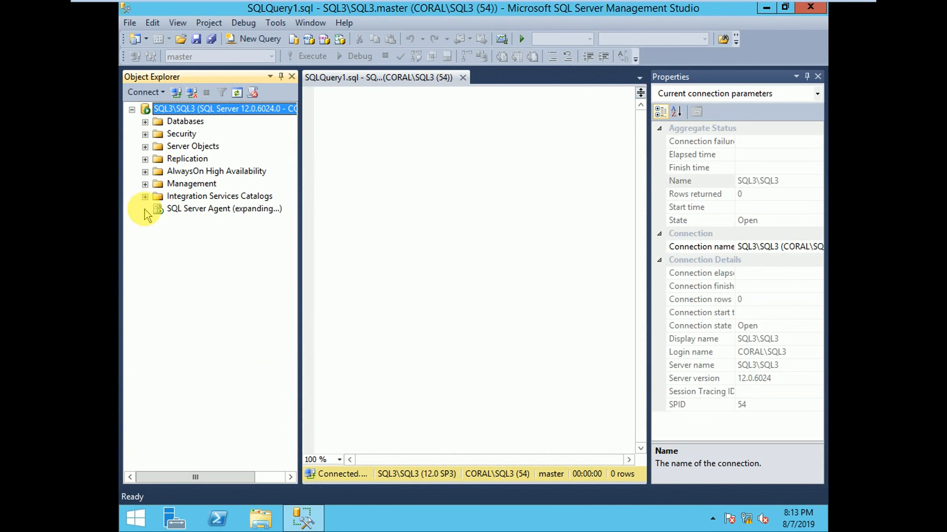
{"action": "left_click", "coordinate": [158, 222]}
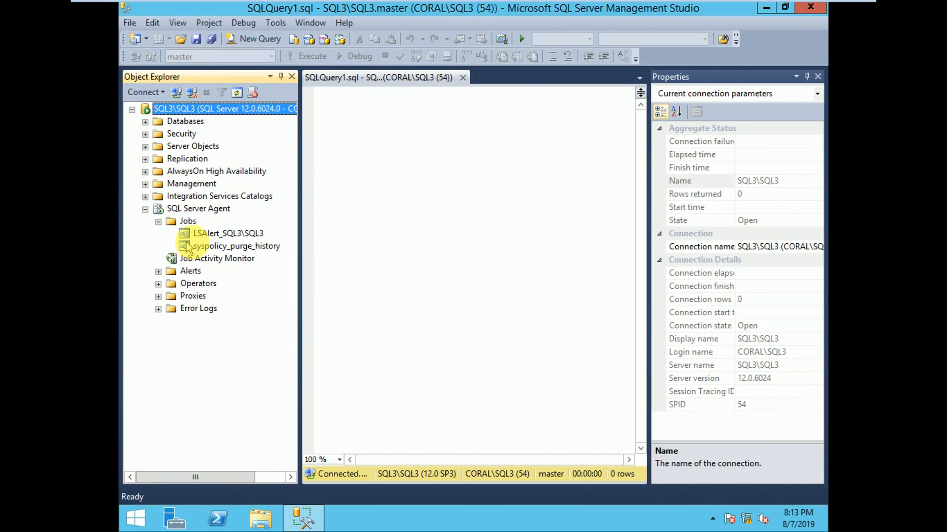
{"action": "left_click", "coordinate": [205, 235]}
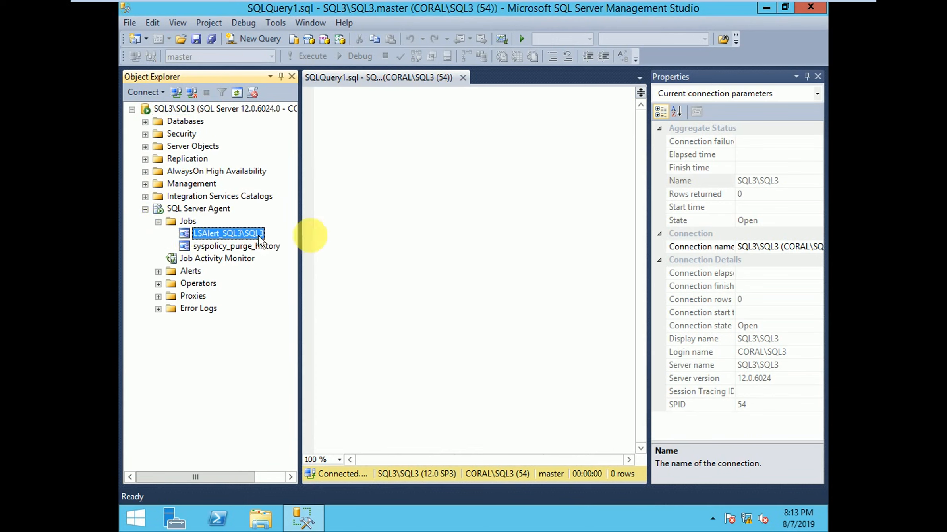
{"action": "left_click", "coordinate": [818, 76]}
Step: Look through the SQL1, SQL2 and SQL3 virtual machines, return to SQL1, and collapse its SQL Server Agent node
{"action": "mouse_move", "coordinate": [268, 5]}
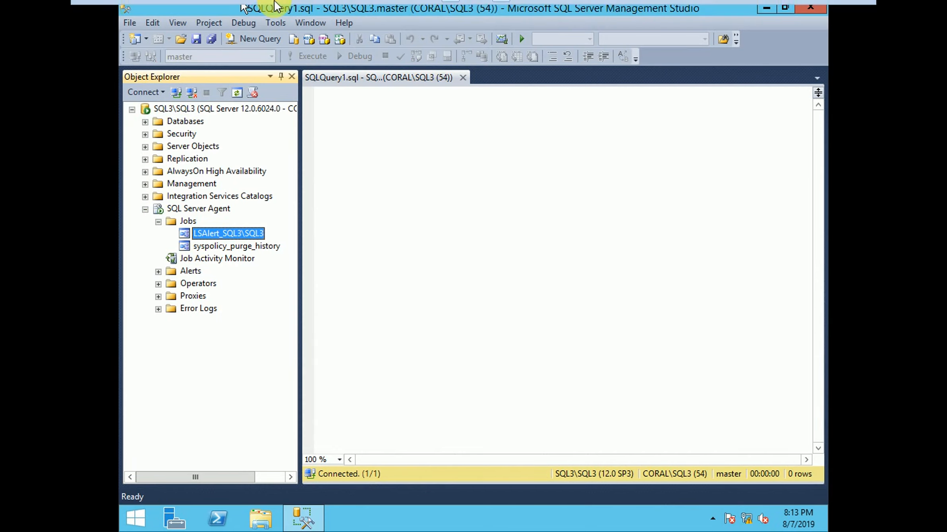
{"action": "left_click", "coordinate": [235, 12]}
{"action": "left_click", "coordinate": [279, 10]}
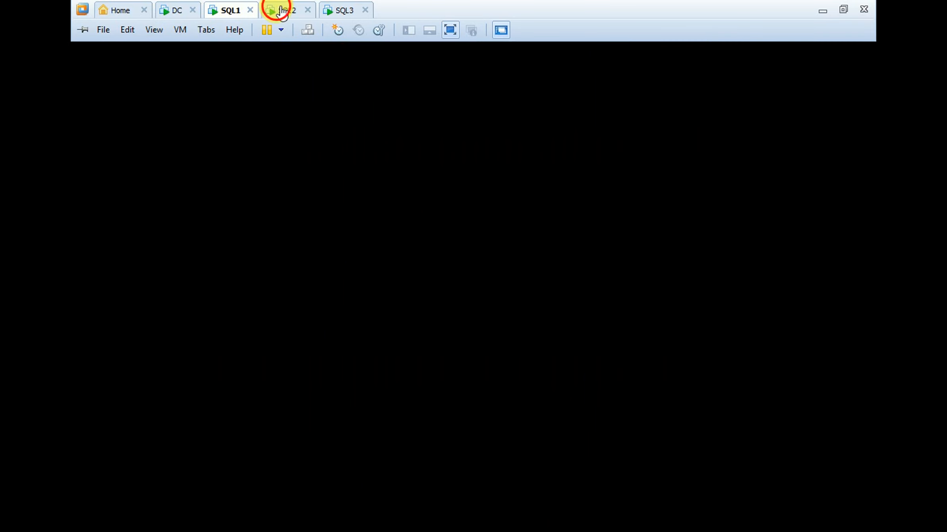
{"action": "left_click", "coordinate": [341, 12]}
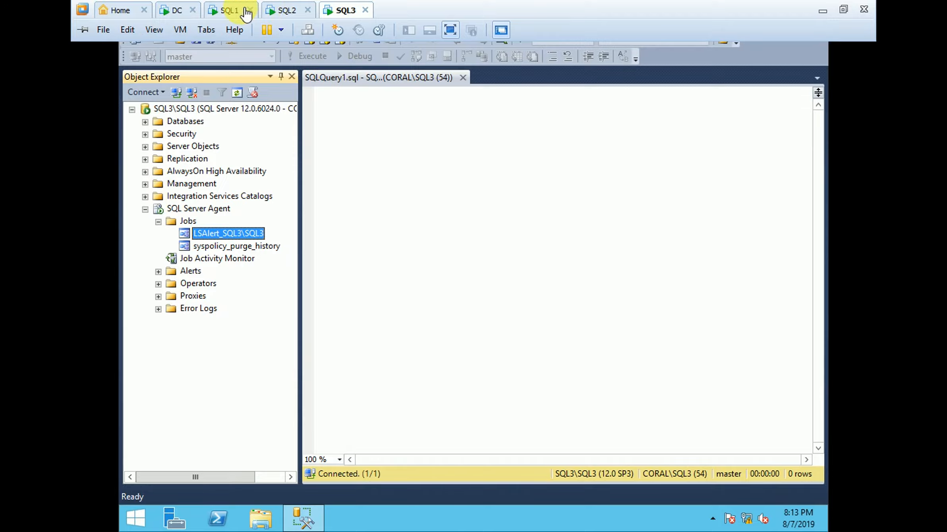
{"action": "left_click", "coordinate": [237, 11]}
{"action": "left_click", "coordinate": [289, 12]}
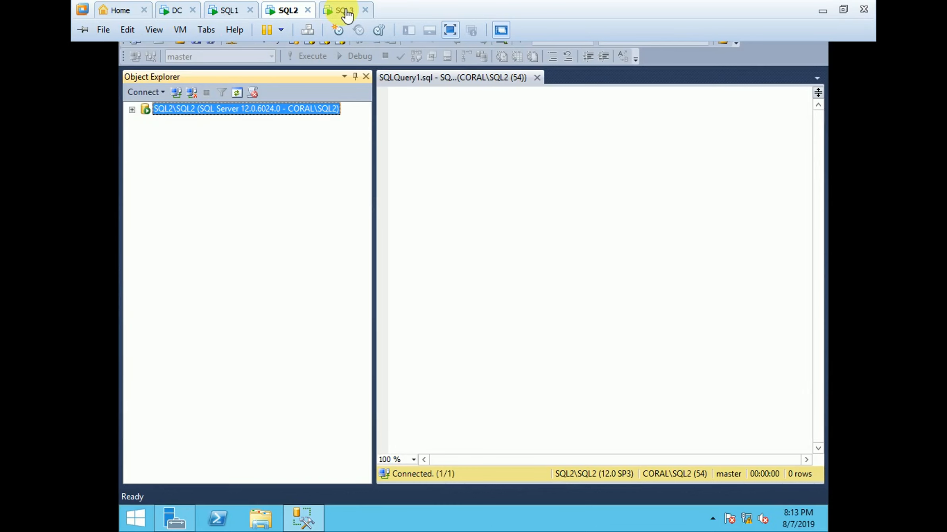
{"action": "left_click", "coordinate": [341, 12]}
{"action": "left_click", "coordinate": [226, 11]}
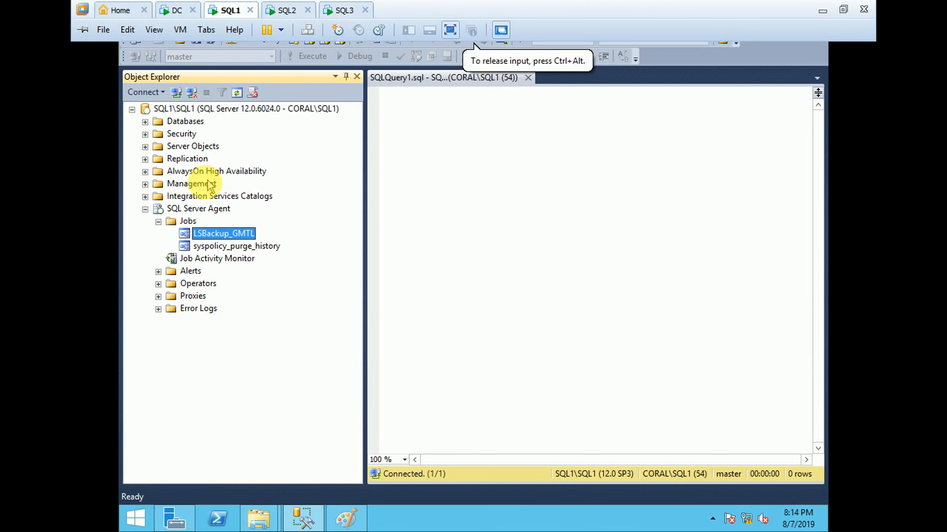
{"action": "left_click", "coordinate": [146, 209]}
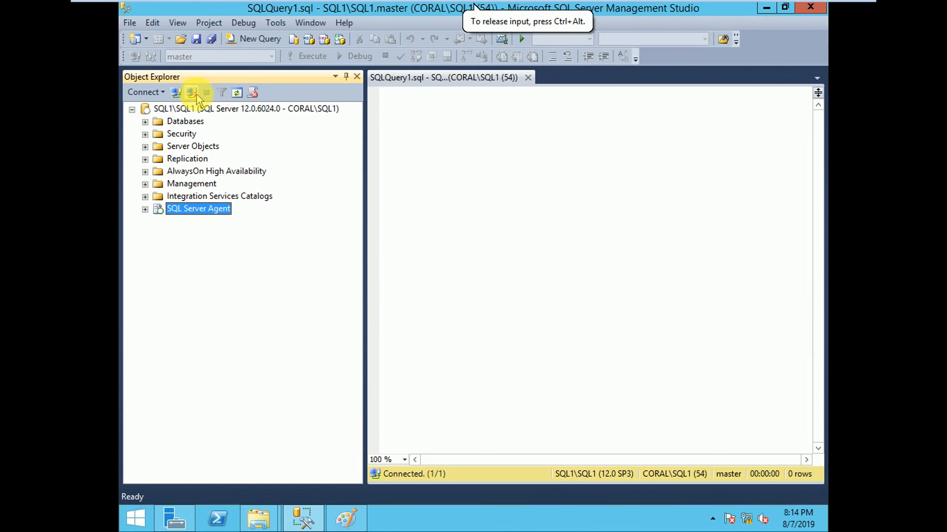
Step: Switch to the SQL2 virtual machine and try to expand the GMTL database in its databases list
{"action": "mouse_move", "coordinate": [251, 11]}
{"action": "left_click", "coordinate": [289, 11]}
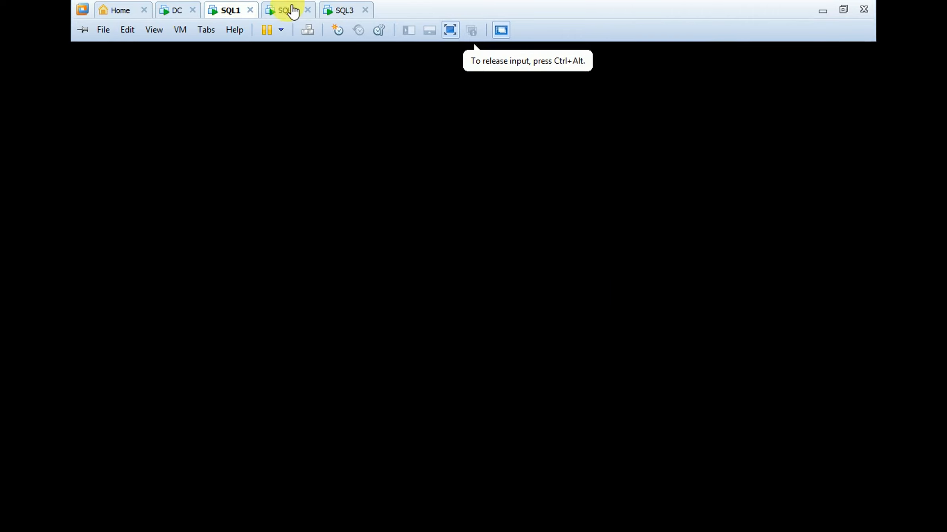
{"action": "left_click", "coordinate": [132, 109]}
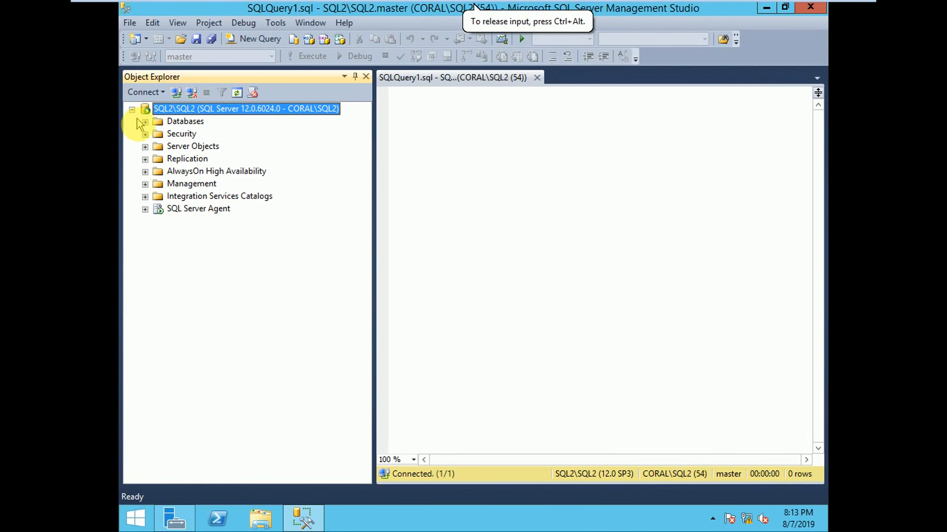
{"action": "left_click", "coordinate": [145, 123]}
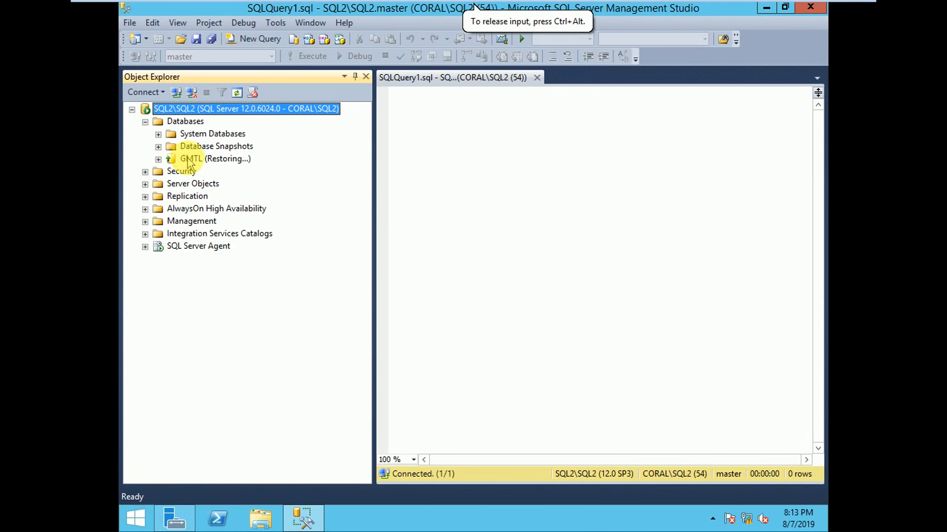
{"action": "double_click", "coordinate": [158, 159]}
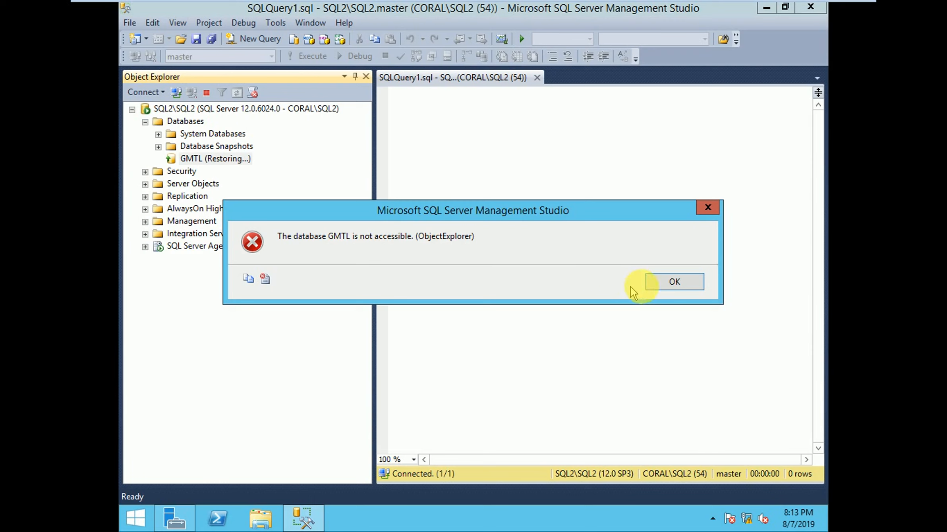
{"action": "left_click", "coordinate": [665, 285]}
{"action": "left_click", "coordinate": [145, 122]}
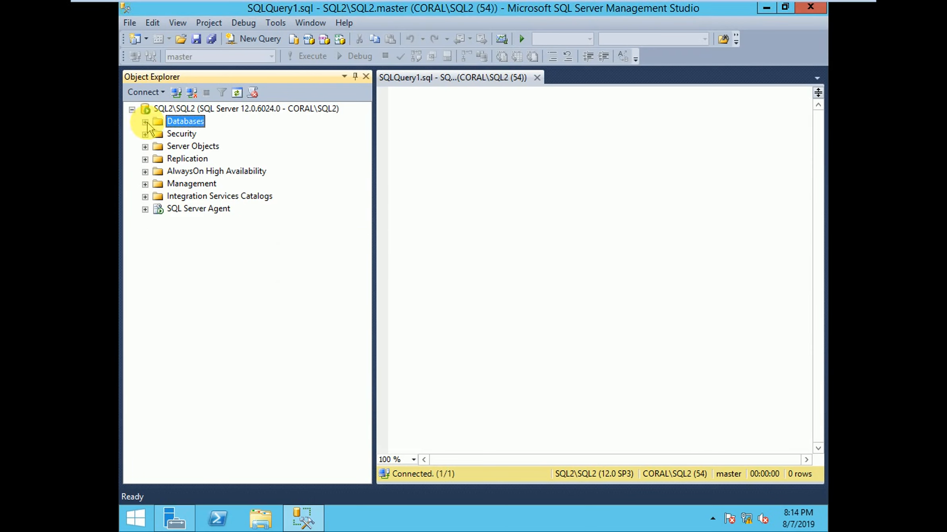
Step: Return to the SQL1 virtual machine, bring up the shared CopyRestore folder for GMTL, and refresh its contents
{"action": "key", "text": "super+e"}
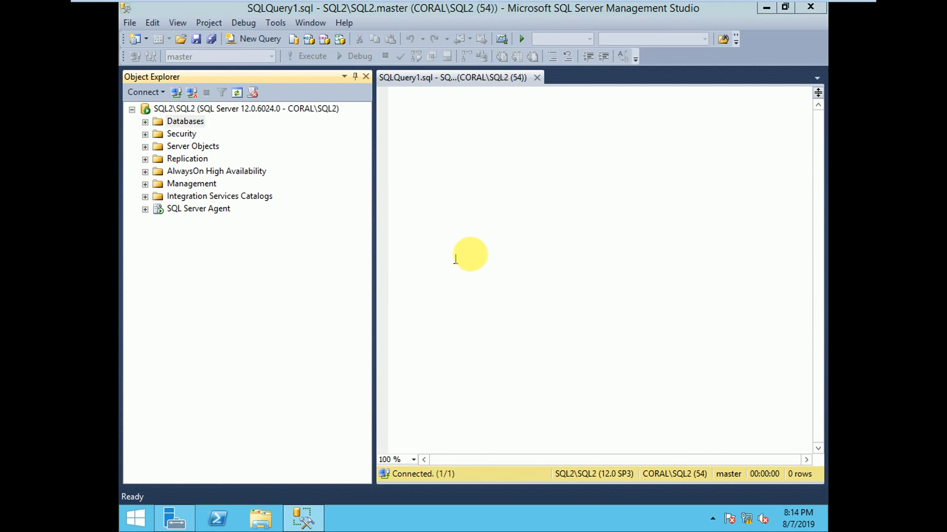
{"action": "left_click", "coordinate": [737, 60]}
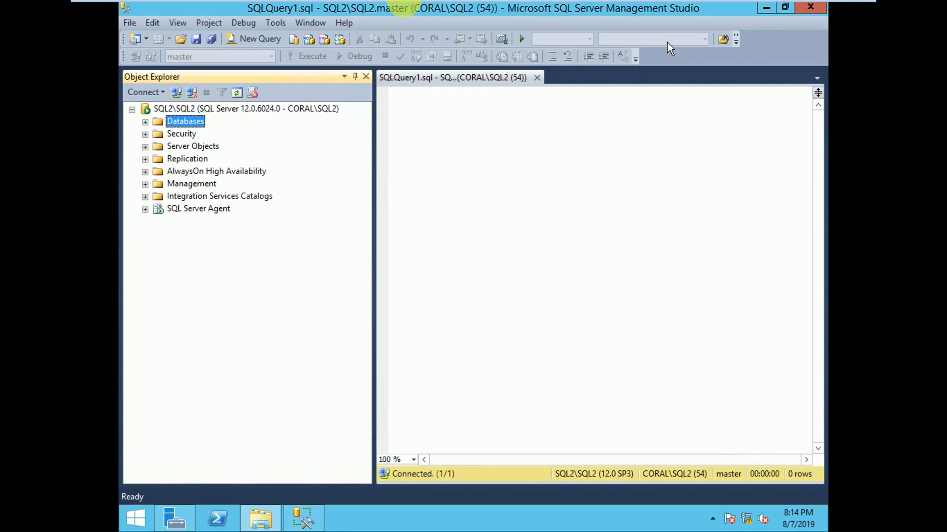
{"action": "left_click", "coordinate": [240, 12]}
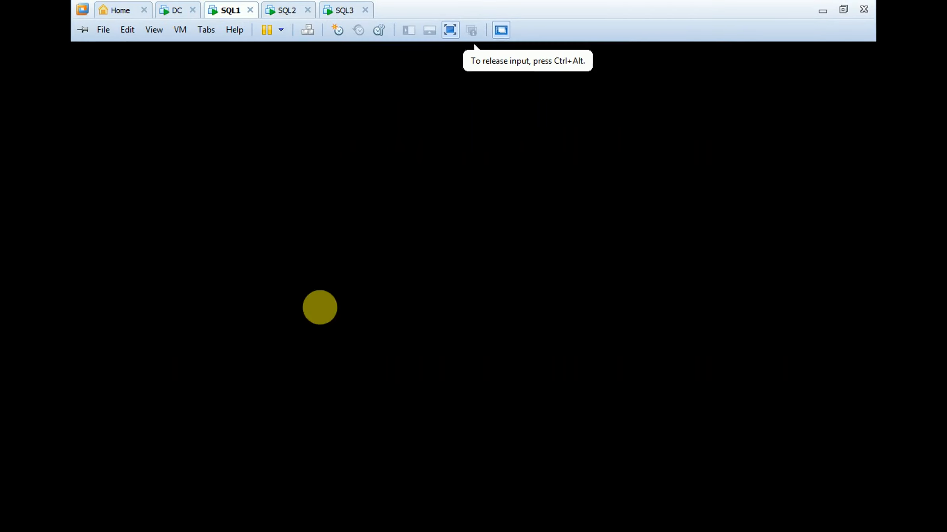
{"action": "key", "text": "super"}
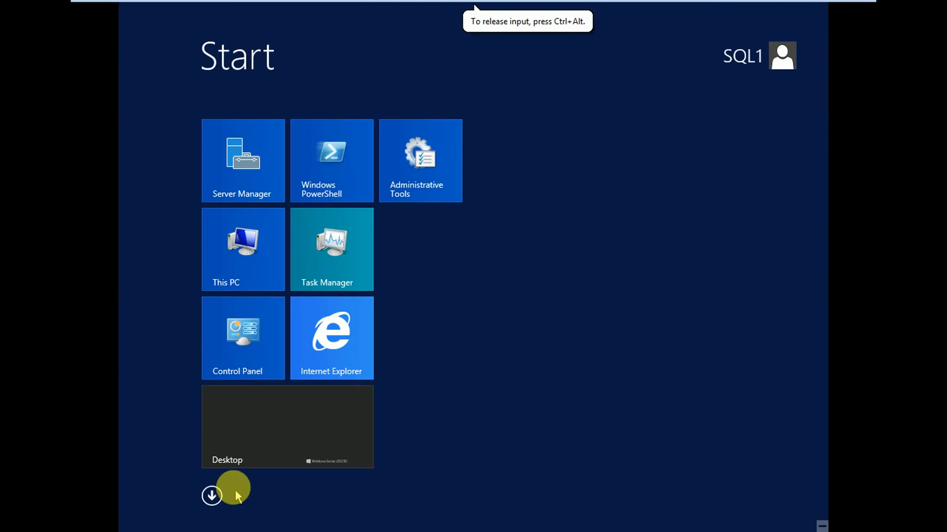
{"action": "left_click", "coordinate": [290, 464]}
{"action": "left_click", "coordinate": [259, 521]}
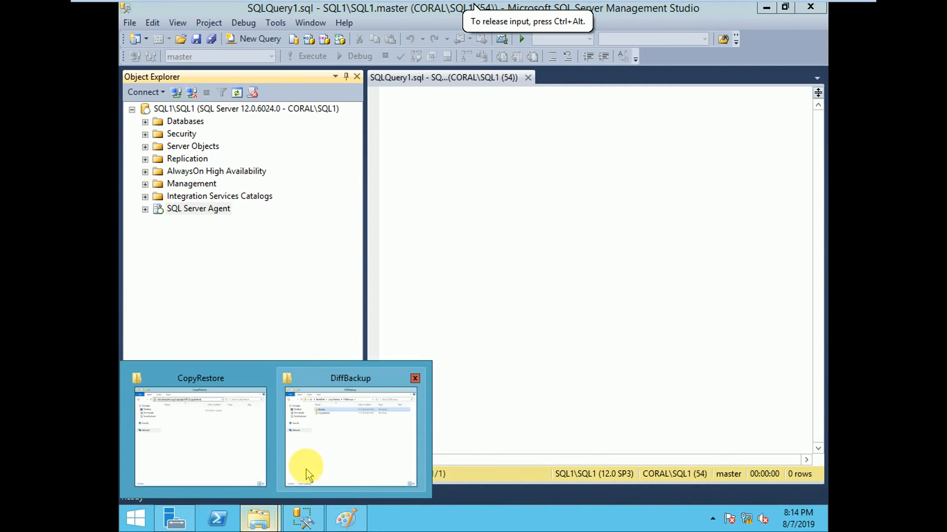
{"action": "left_click", "coordinate": [211, 421]}
{"action": "right_click", "coordinate": [393, 234]}
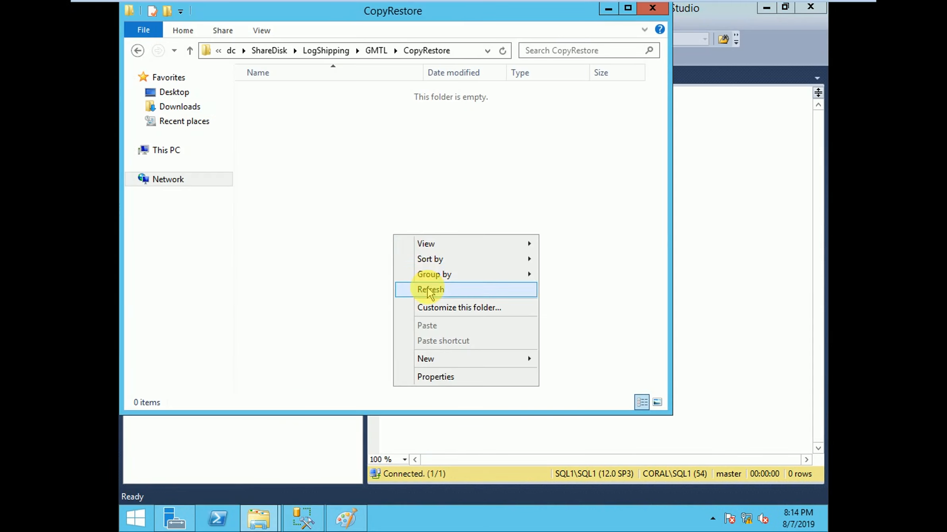
{"action": "left_click", "coordinate": [403, 290]}
Step: Check the GMTL.bak file in the shared GMTL Backup folder and minimize the file window
{"action": "left_click", "coordinate": [375, 50]}
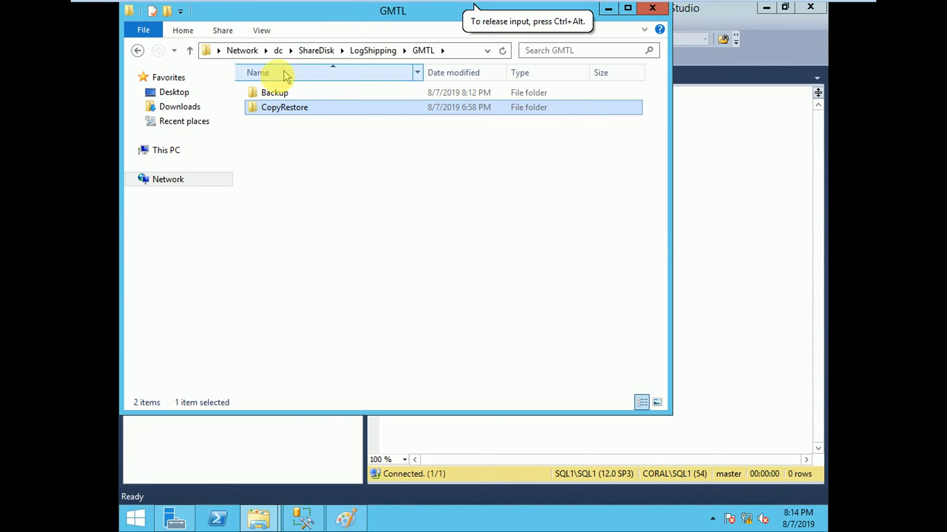
{"action": "left_click", "coordinate": [271, 94]}
{"action": "double_click", "coordinate": [272, 94]}
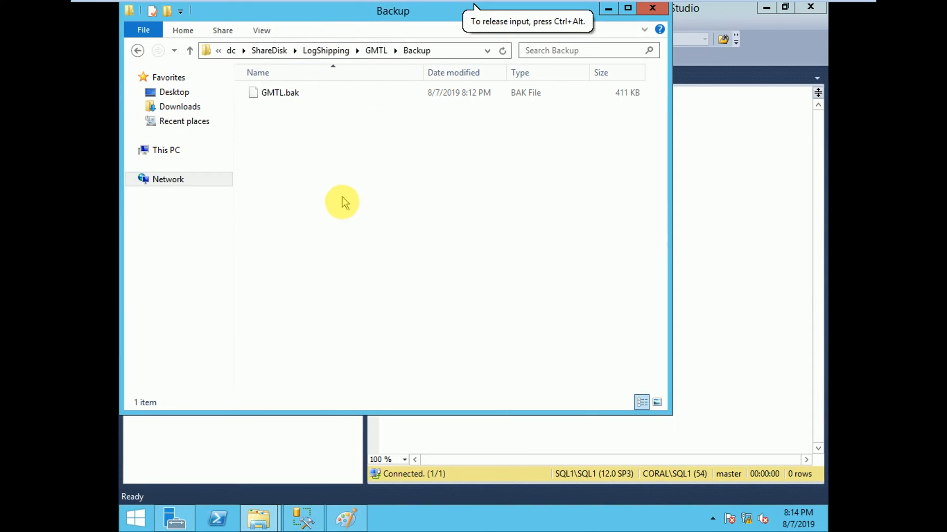
{"action": "left_click", "coordinate": [267, 97]}
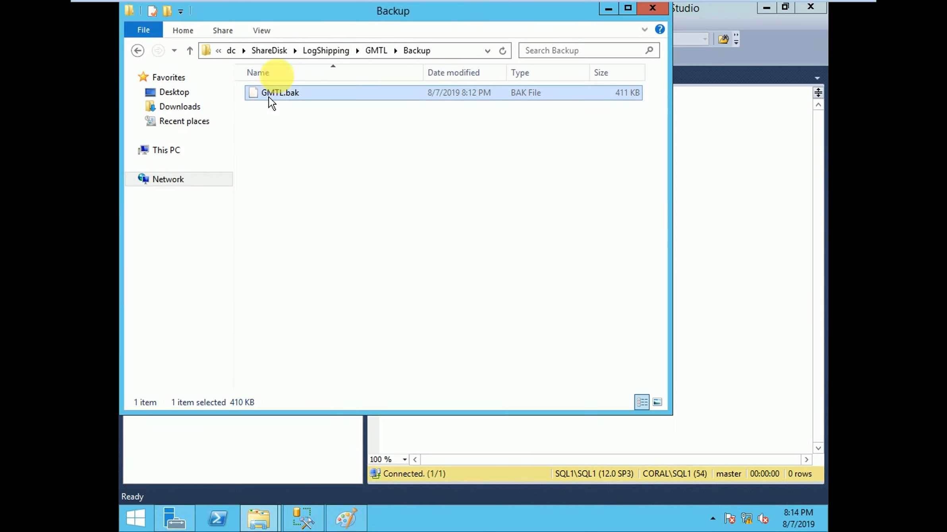
{"action": "left_click", "coordinate": [375, 50]}
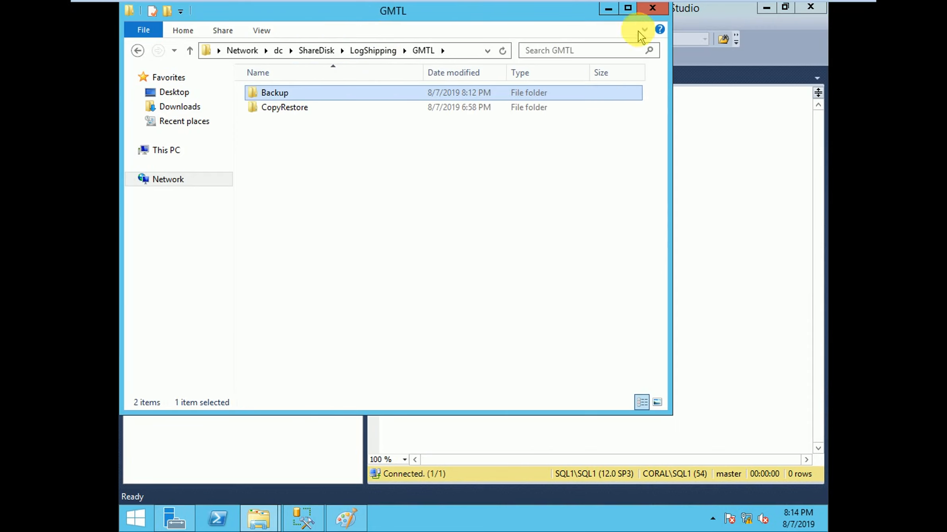
{"action": "left_click", "coordinate": [608, 8]}
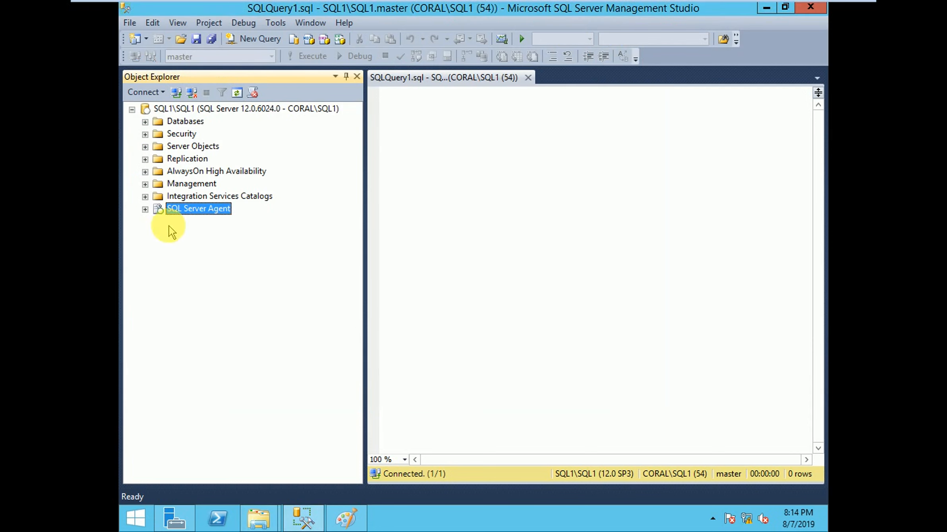
Step: Expand the SQL Server Agent jobs on SQL1 and start the LSBackup_GMTL job
{"action": "left_click", "coordinate": [145, 209]}
{"action": "left_click", "coordinate": [195, 233]}
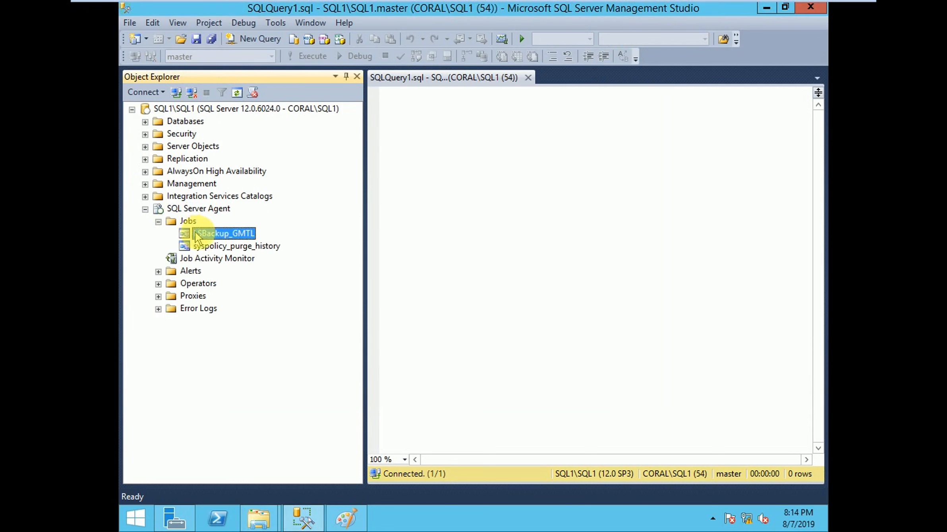
{"action": "right_click", "coordinate": [223, 235]}
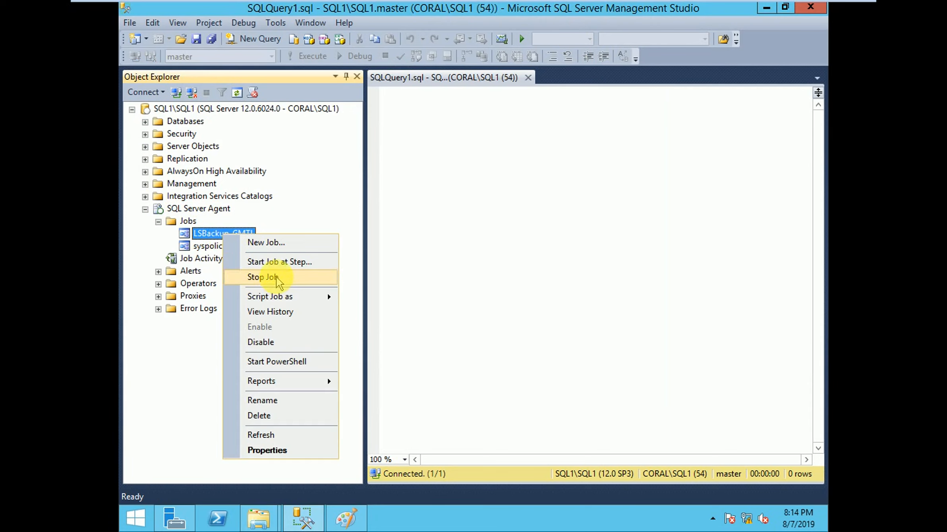
{"action": "left_click", "coordinate": [273, 263]}
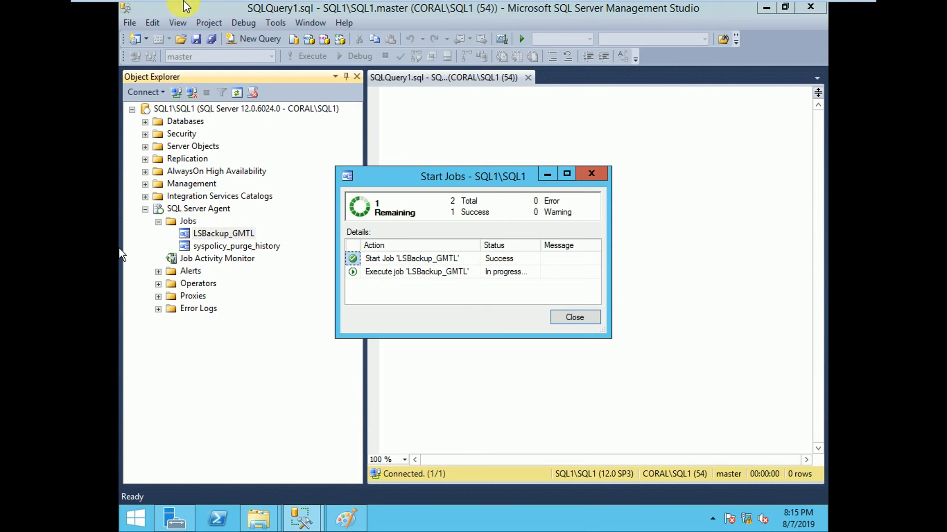
Step: Switch to the SQL2 virtual machine, expand its SQL Server Agent jobs, and select the LSCopy_SQL1\SQL1_GMTL job
{"action": "mouse_move", "coordinate": [222, 3]}
{"action": "left_click", "coordinate": [288, 10]}
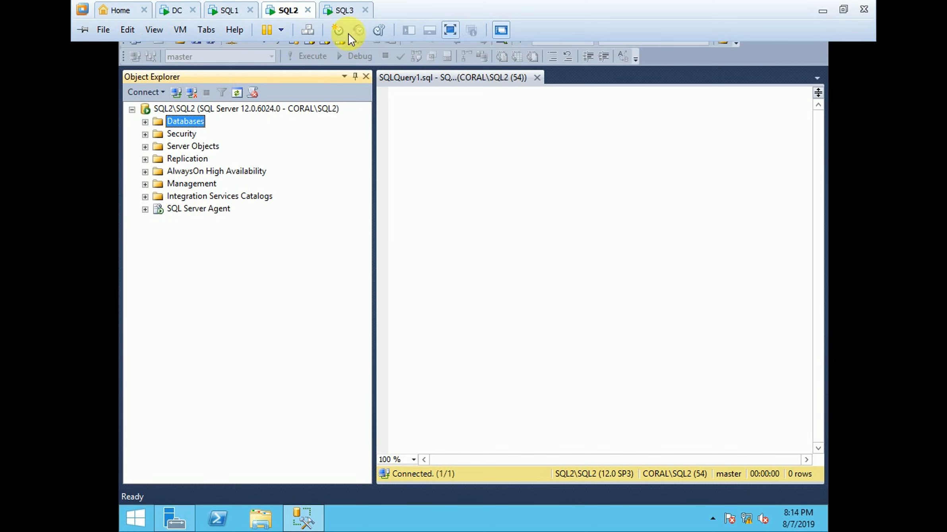
{"action": "left_click", "coordinate": [145, 209]}
{"action": "left_click", "coordinate": [229, 233]}
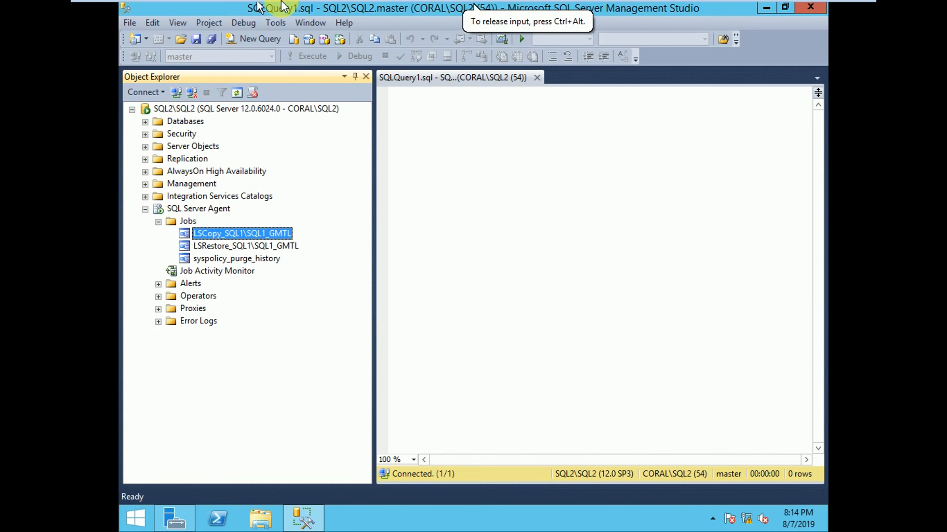
Step: Return to SQL1, dismiss the backup job's progress dialog, and check the GMTL_20190808031517.trn file in the shared GMTL Backup folder
{"action": "left_click", "coordinate": [229, 10]}
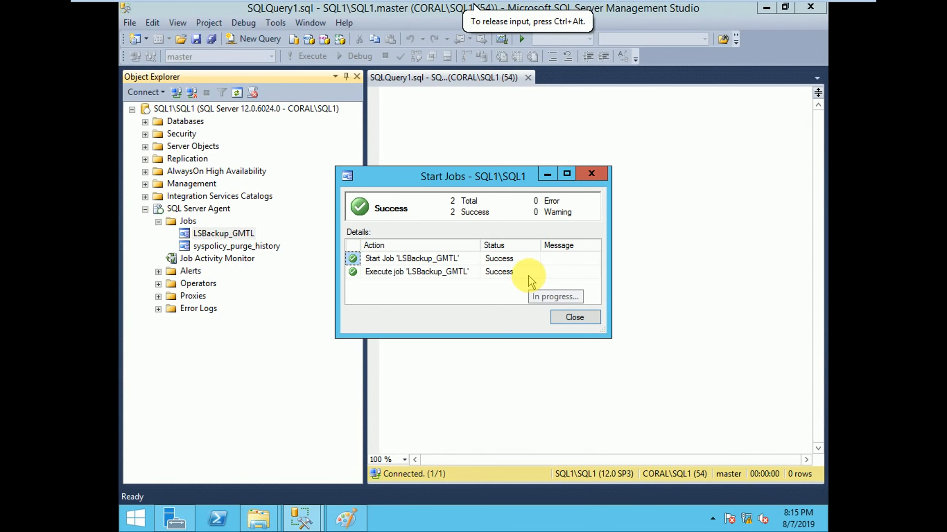
{"action": "left_click", "coordinate": [569, 318]}
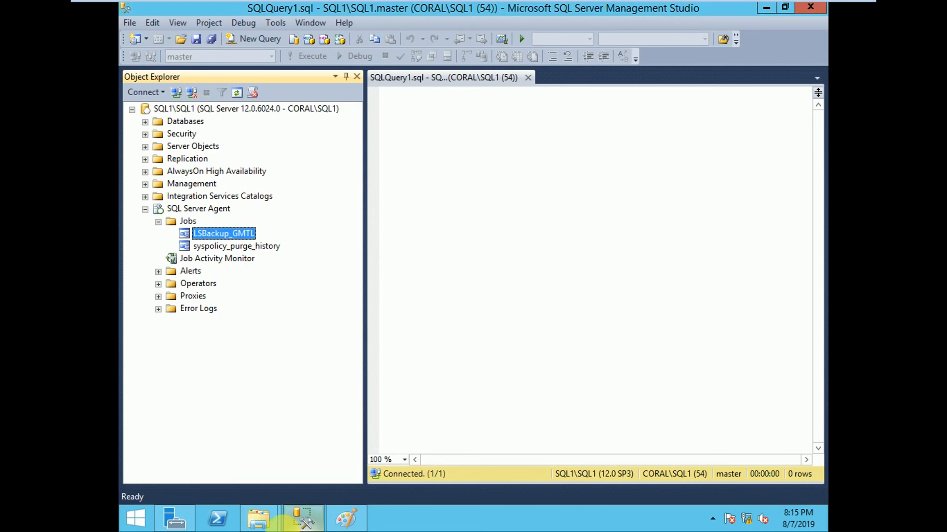
{"action": "mouse_move", "coordinate": [258, 519]}
{"action": "left_click", "coordinate": [219, 466]}
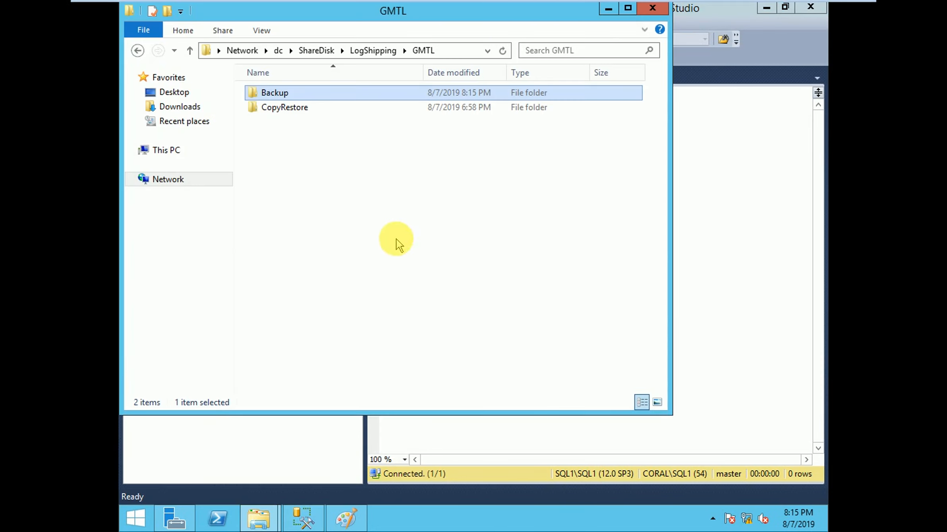
{"action": "left_click", "coordinate": [332, 455]}
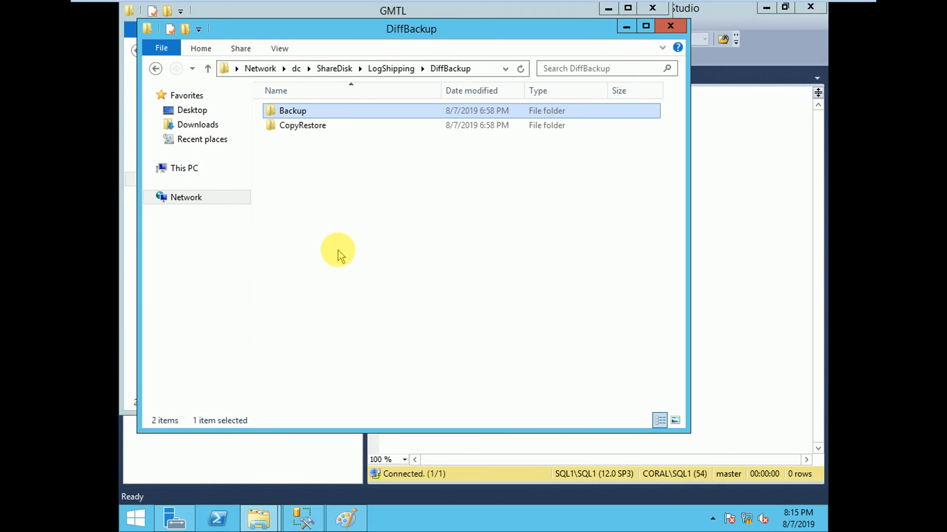
{"action": "left_click", "coordinate": [258, 516]}
{"action": "left_click", "coordinate": [221, 441]}
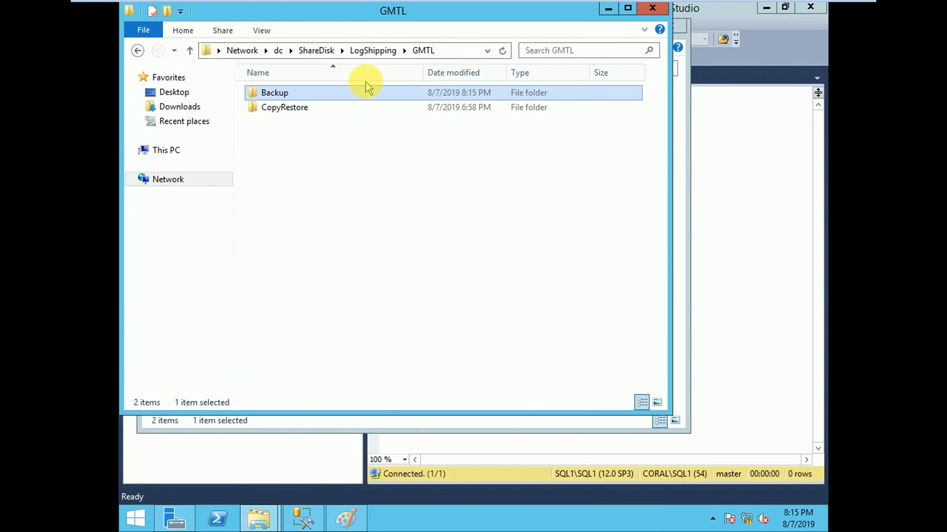
{"action": "double_click", "coordinate": [323, 92]}
{"action": "left_click", "coordinate": [301, 114]}
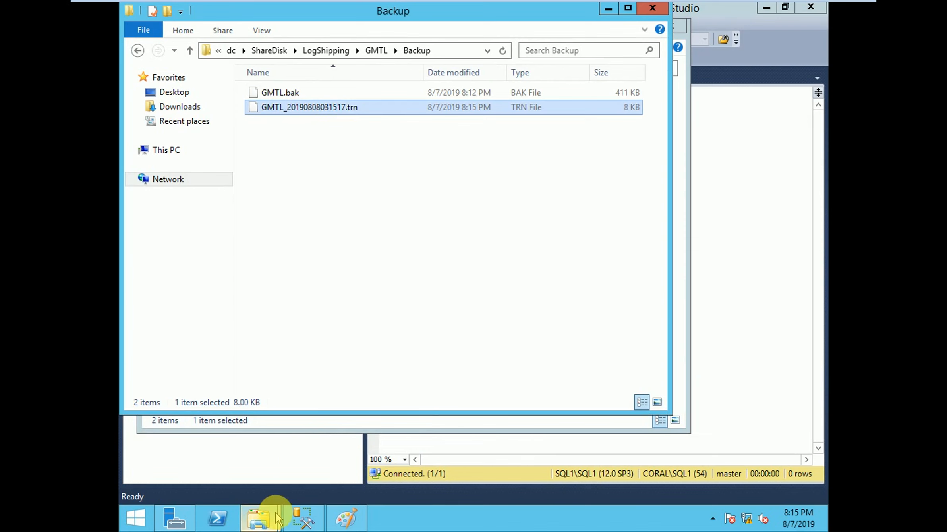
Step: In the other file window, go up from DiffBackup to LogShipping and look into the GMTL CopyRestore folder
{"action": "left_click", "coordinate": [258, 516]}
{"action": "left_click", "coordinate": [319, 453]}
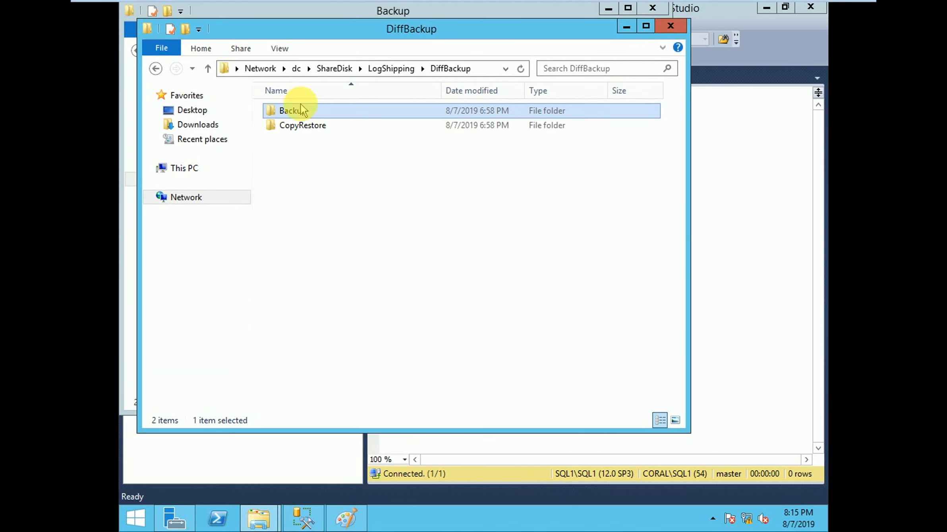
{"action": "left_click", "coordinate": [381, 69]}
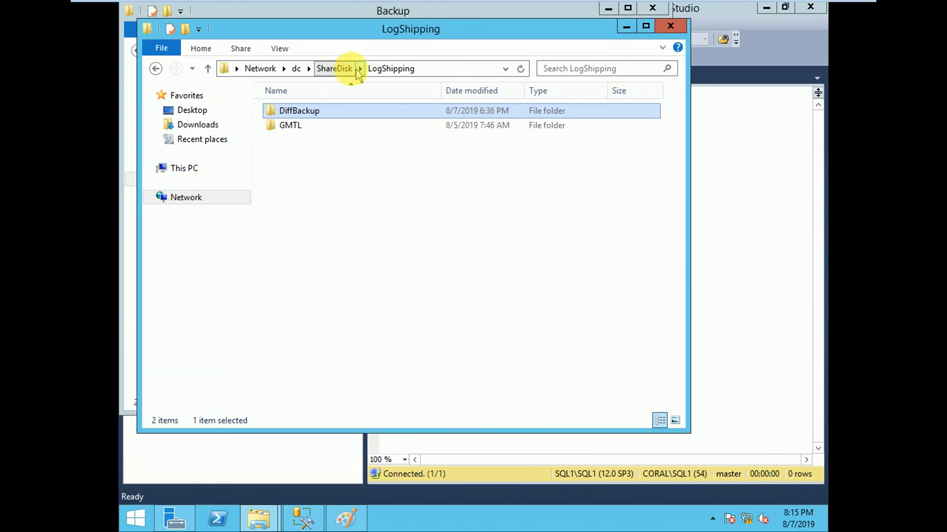
{"action": "left_click", "coordinate": [311, 127]}
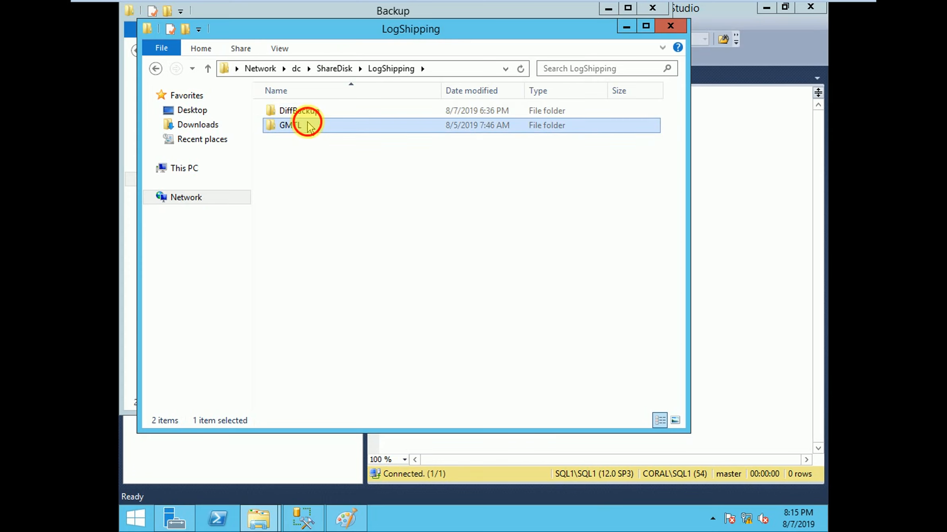
{"action": "double_click", "coordinate": [309, 127]}
{"action": "double_click", "coordinate": [298, 125]}
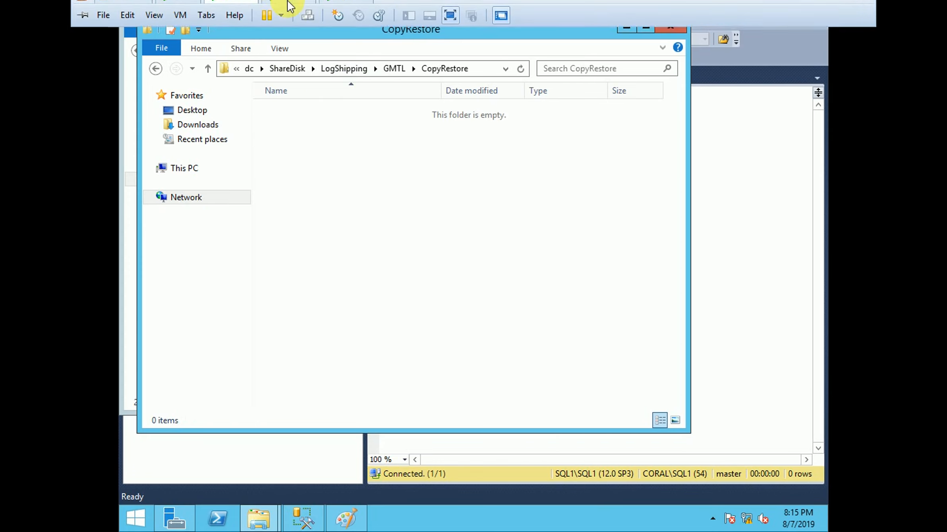
Step: Switch to the SQL2 virtual machine and start the LSCopy_SQL1\SQL1_GMTL job
{"action": "left_click", "coordinate": [288, 4]}
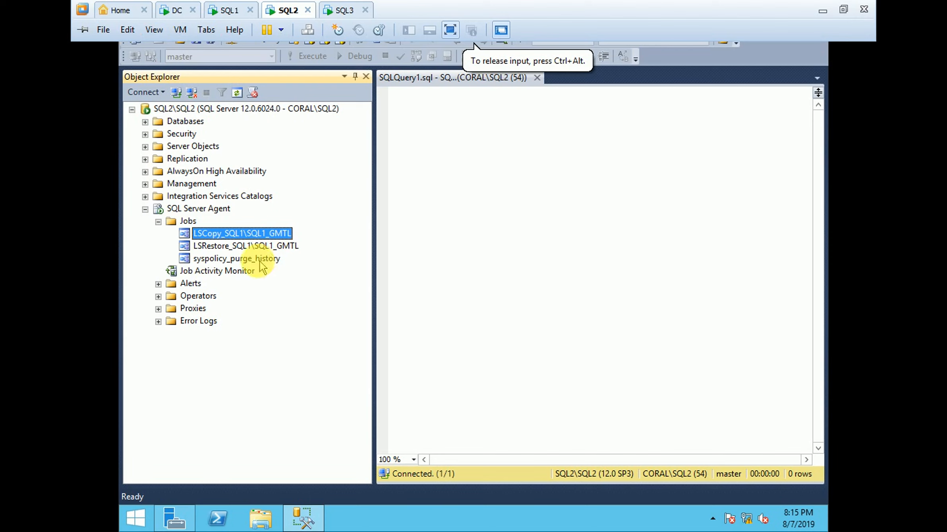
{"action": "right_click", "coordinate": [229, 236]}
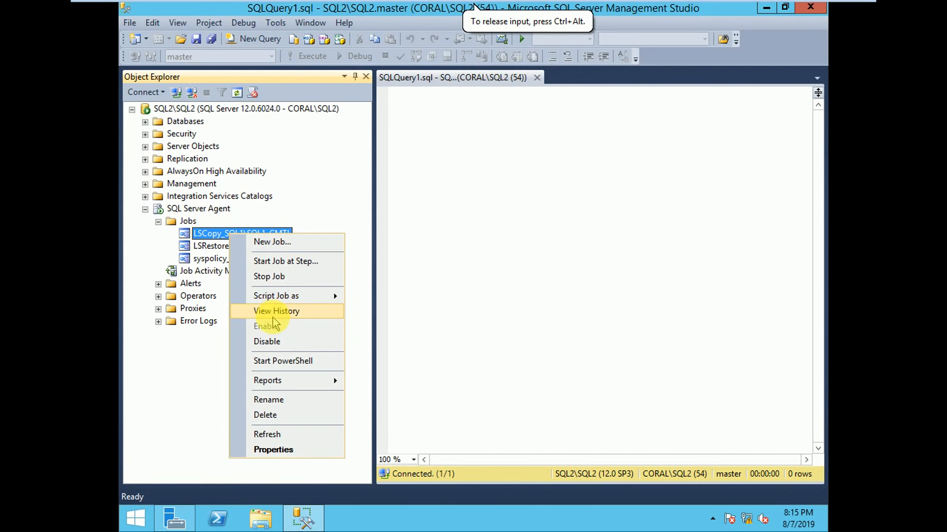
{"action": "left_click", "coordinate": [278, 262]}
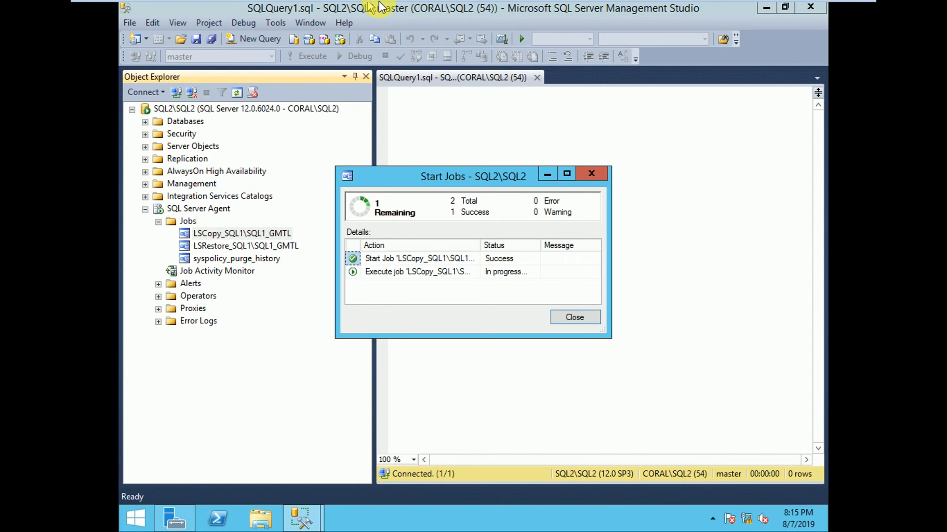
{"action": "mouse_move", "coordinate": [497, 1]}
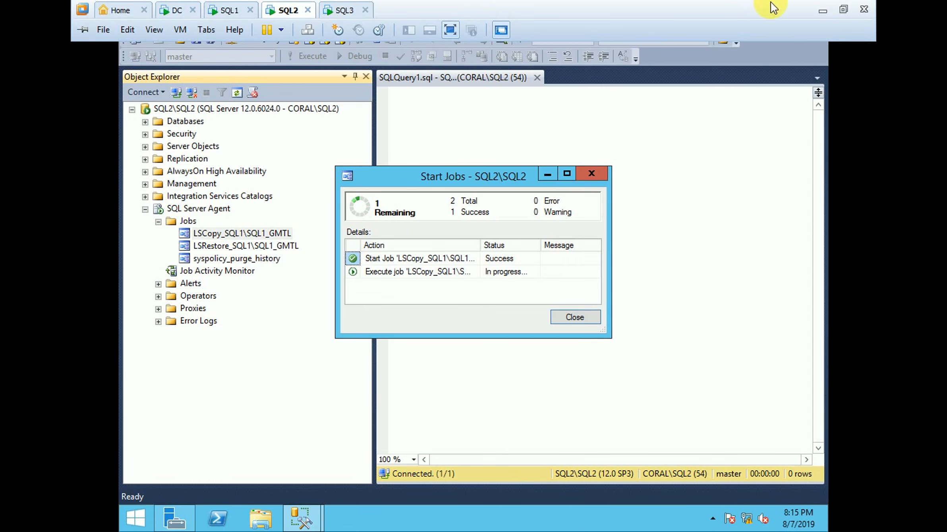
{"action": "left_click", "coordinate": [817, 8]}
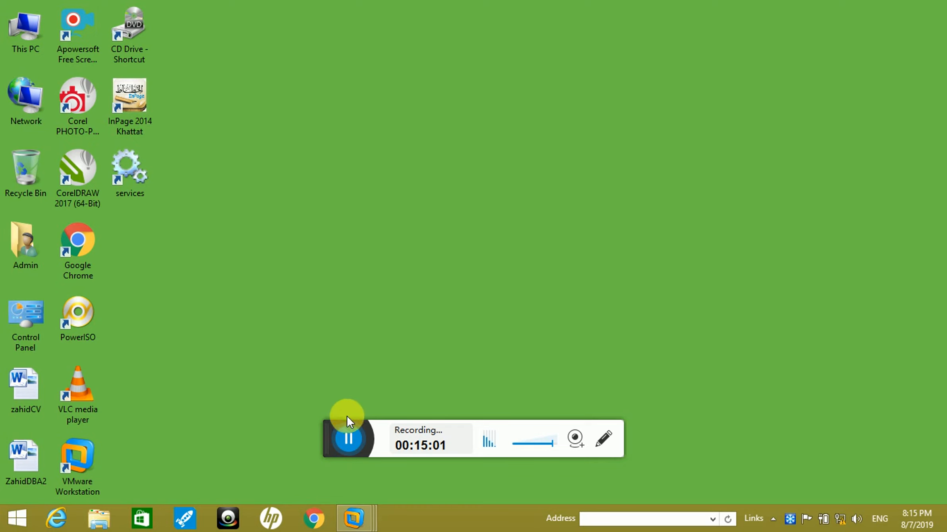
{"action": "left_click", "coordinate": [353, 517]}
{"action": "left_click", "coordinate": [514, 445]}
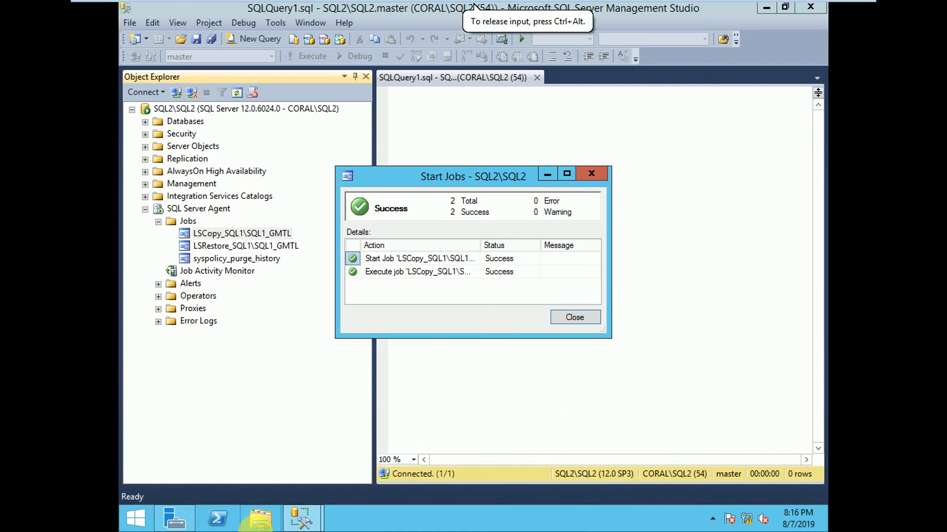
Step: On SQL2, browse the \\dc share to ShareDisk\LogShipping\GMTL\CopyRestore and check the copied transaction log file
{"action": "key", "text": "super+r"}
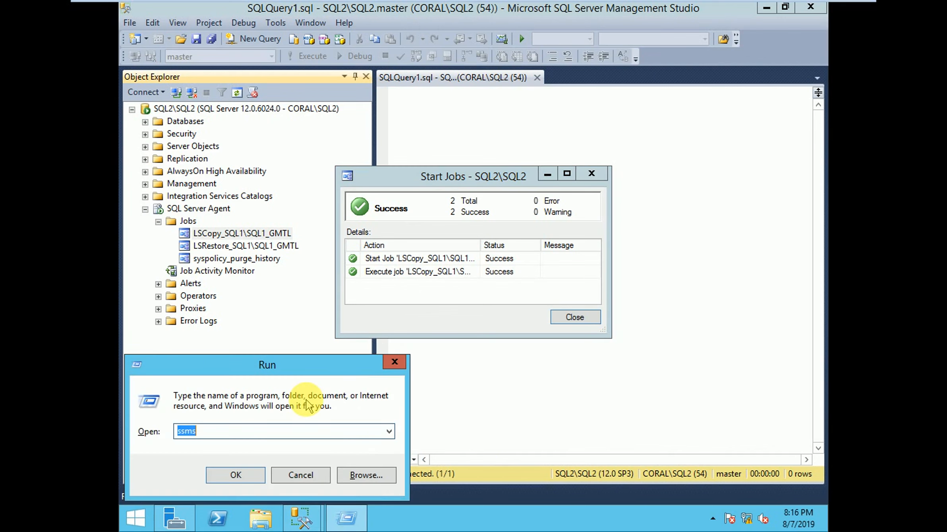
{"action": "type", "text": "\\\\dc"}
{"action": "key", "text": "Return"}
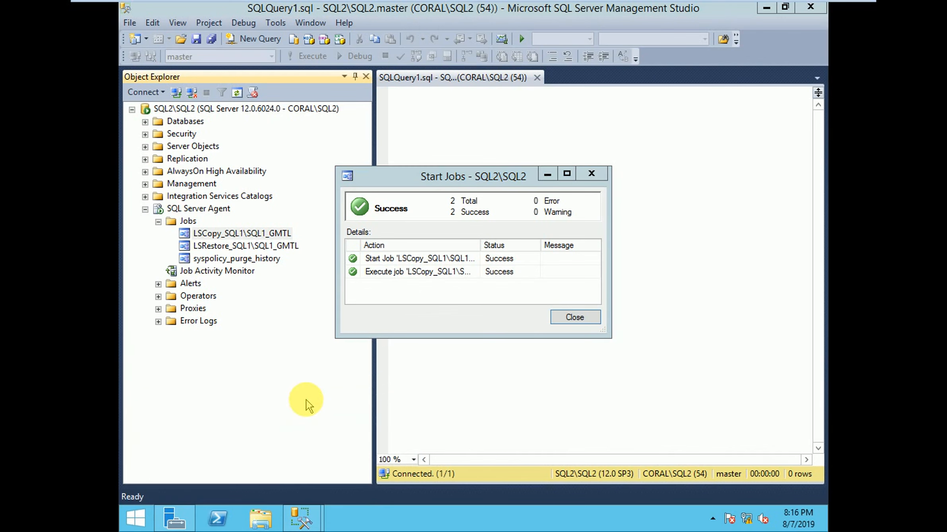
{"action": "double_click", "coordinate": [558, 135]}
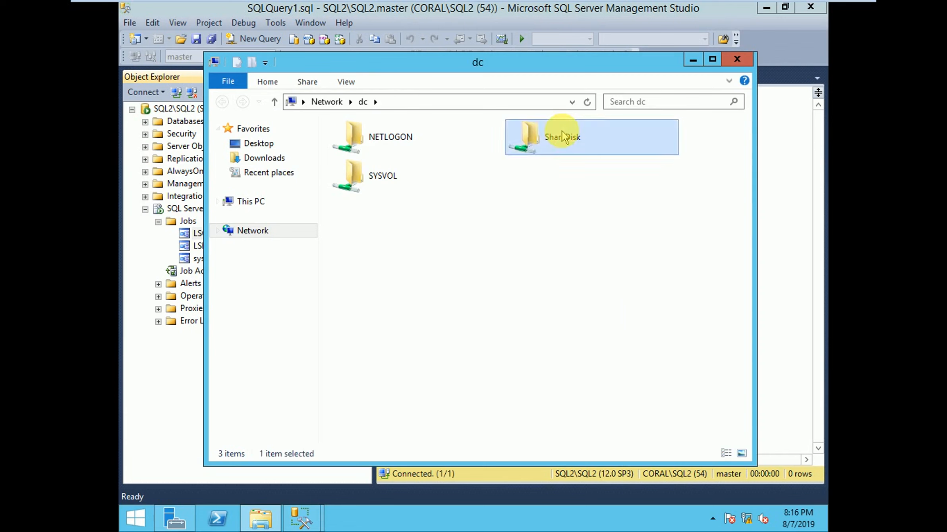
{"action": "left_click", "coordinate": [373, 146]}
{"action": "double_click", "coordinate": [374, 148]}
{"action": "left_click", "coordinate": [359, 160]}
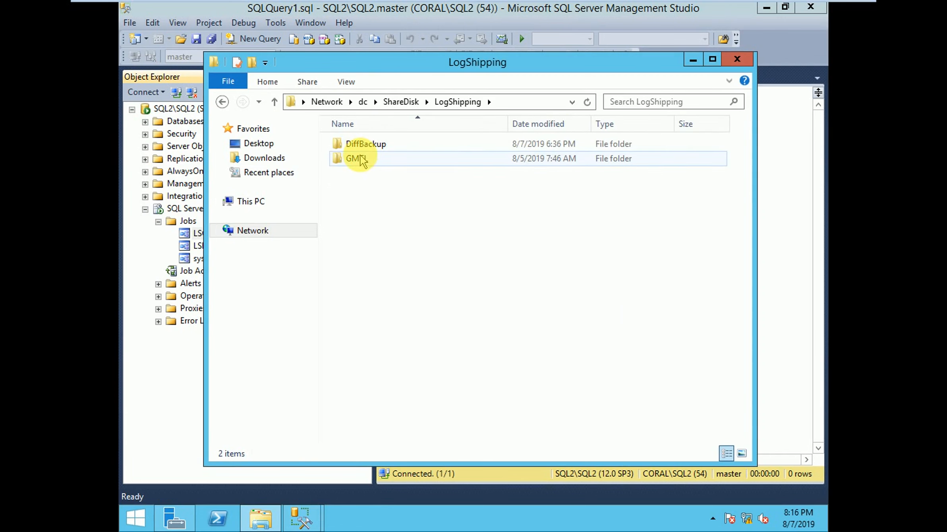
{"action": "double_click", "coordinate": [359, 160]}
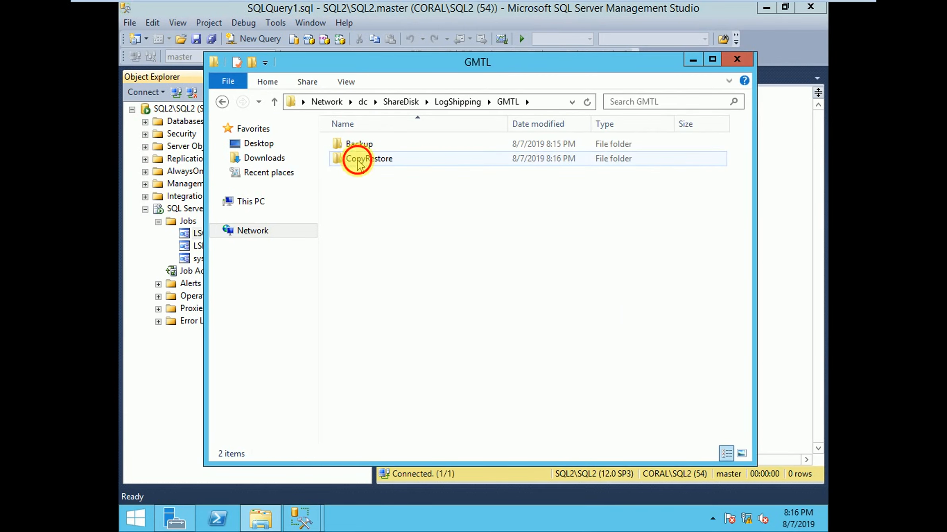
{"action": "double_click", "coordinate": [357, 159]}
{"action": "left_click", "coordinate": [398, 149]}
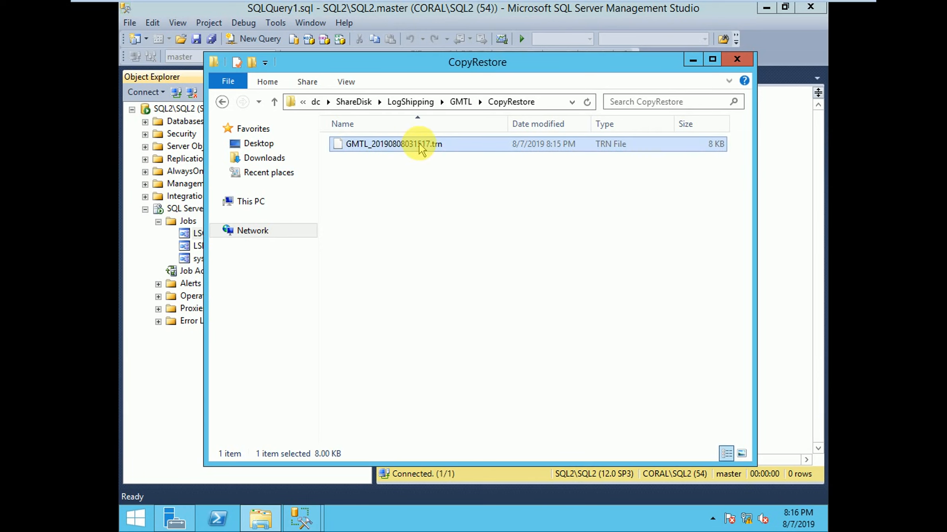
Step: Compare the GMTL Backup folder's files with the transaction log file in CopyRestore, and minimize the file window
{"action": "left_click", "coordinate": [461, 102]}
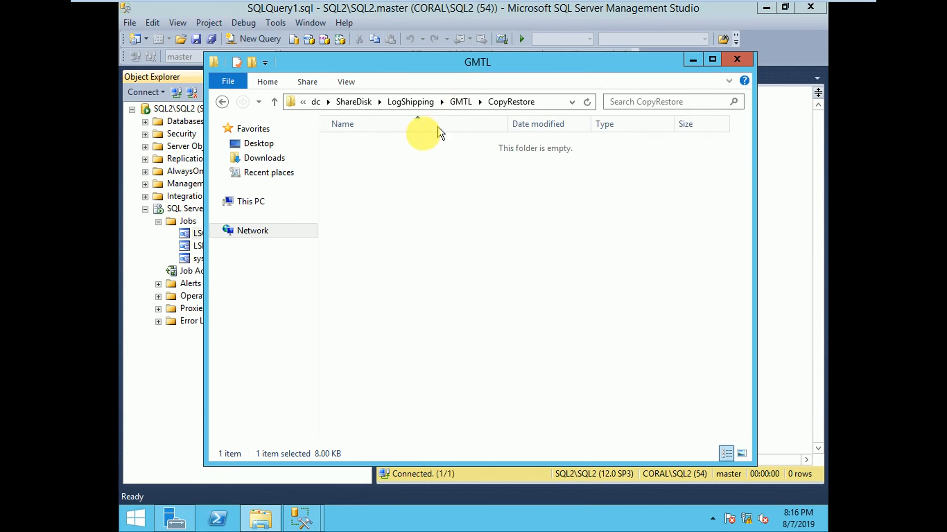
{"action": "double_click", "coordinate": [379, 143]}
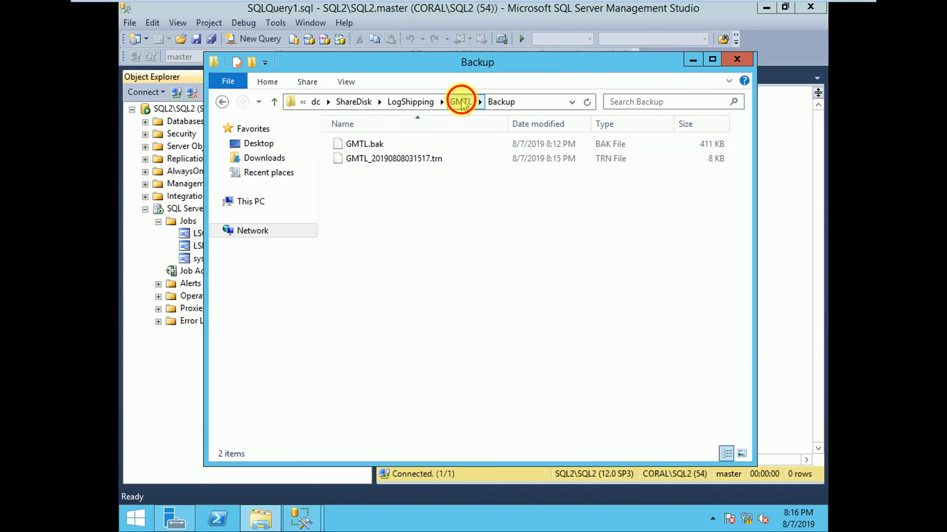
{"action": "left_click", "coordinate": [461, 102]}
{"action": "double_click", "coordinate": [368, 158]}
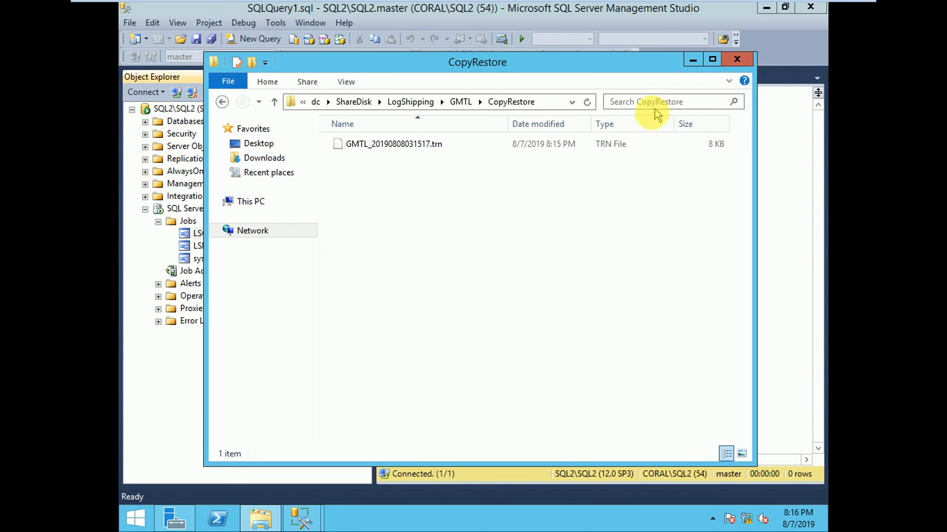
{"action": "left_click", "coordinate": [393, 144]}
{"action": "left_click", "coordinate": [693, 60]}
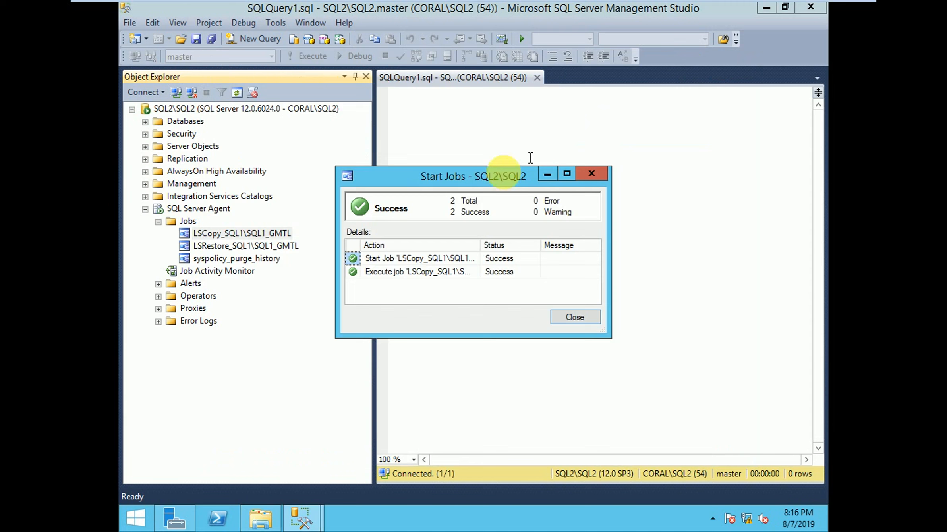
Step: Dismiss the copy job's progress dialog and start the LSRestore_SQL1\SQL1_GMTL job on SQL2
{"action": "left_click", "coordinate": [586, 316]}
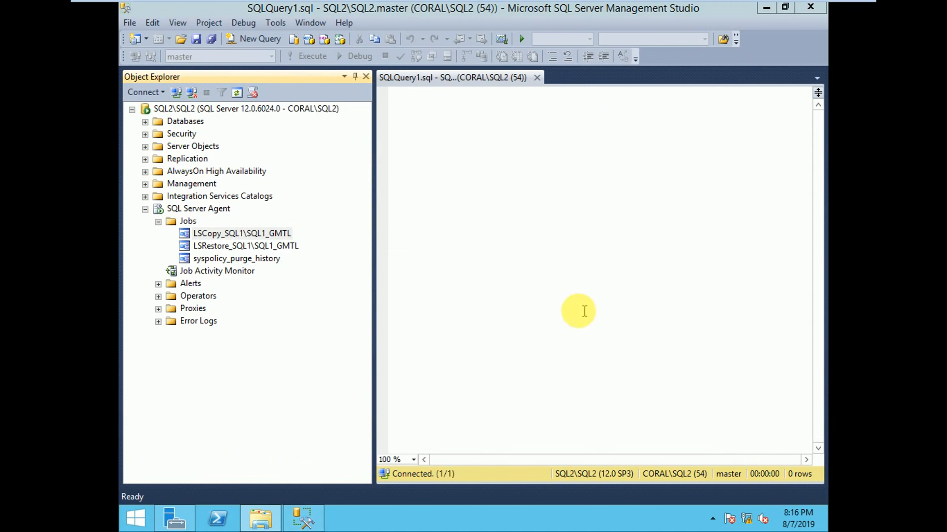
{"action": "right_click", "coordinate": [215, 246]}
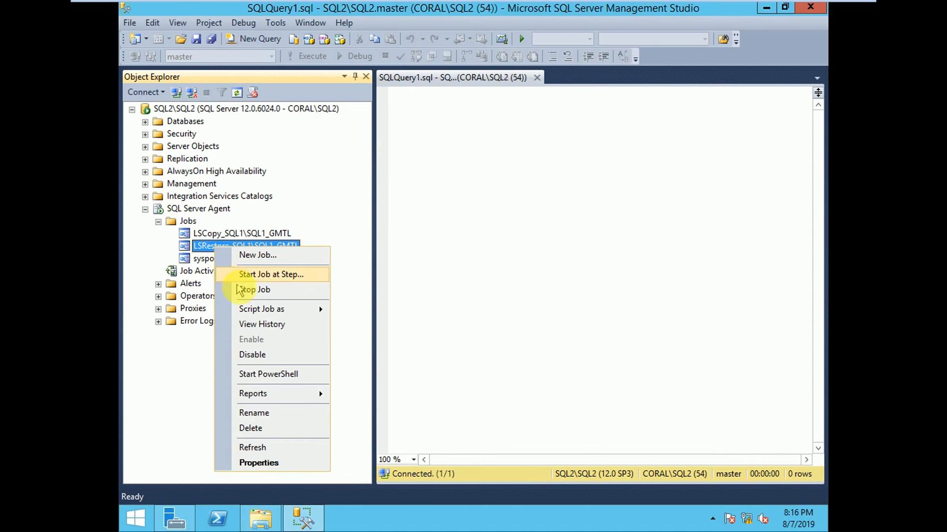
{"action": "left_click", "coordinate": [256, 275]}
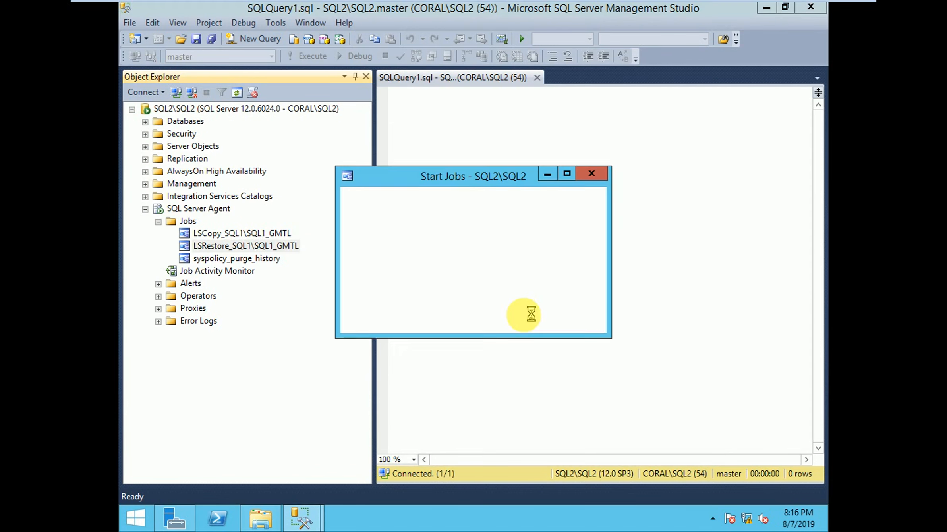
{"action": "mouse_move", "coordinate": [500, 5]}
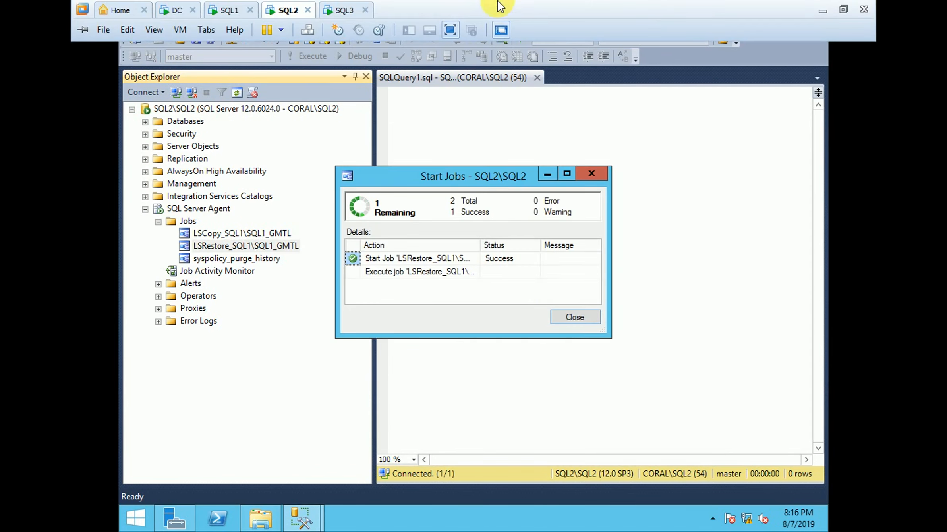
{"action": "left_click", "coordinate": [818, 10]}
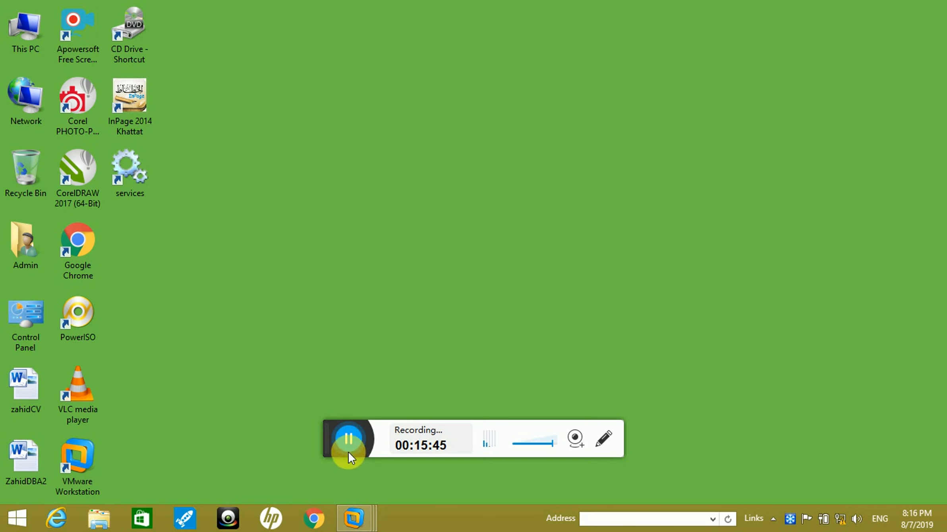
{"action": "left_click", "coordinate": [355, 521]}
{"action": "left_click", "coordinate": [504, 449]}
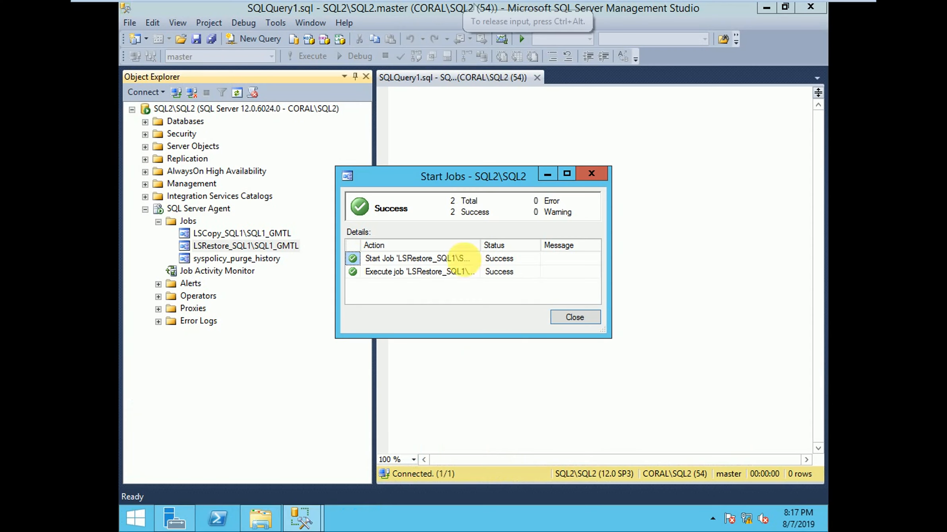
Step: Put away the restore job's progress dialog and check the state of the GMTL database on SQL2, then collapse the server tree
{"action": "left_click", "coordinate": [546, 177]}
{"action": "left_click", "coordinate": [158, 221]}
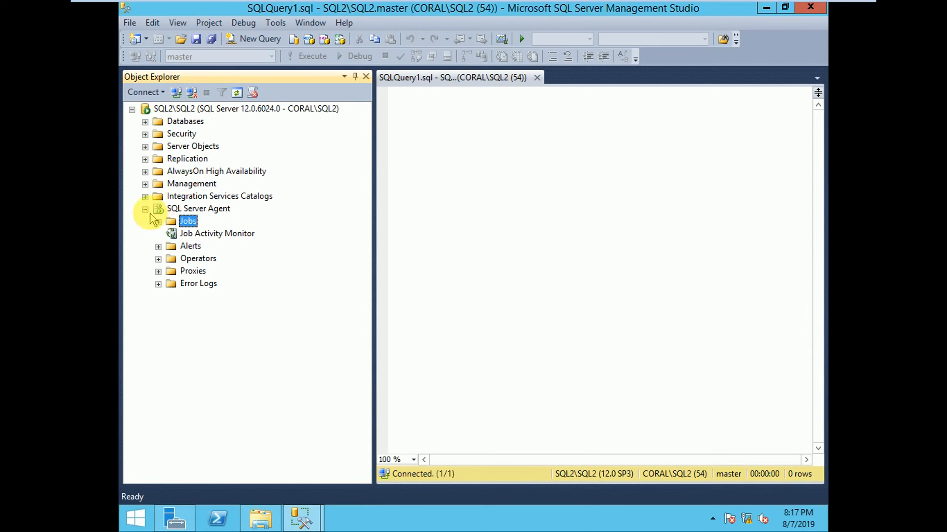
{"action": "left_click", "coordinate": [145, 209]}
{"action": "left_click", "coordinate": [145, 121]}
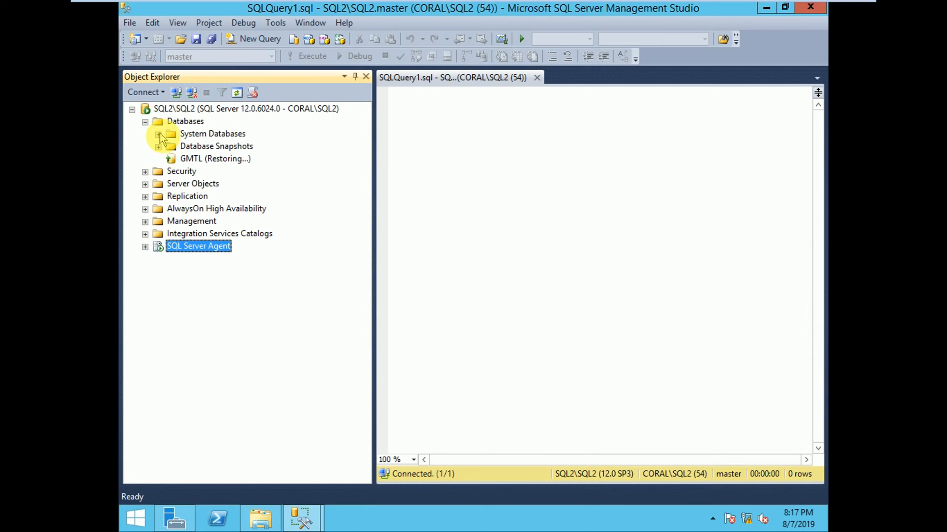
{"action": "left_click", "coordinate": [189, 151]}
{"action": "left_click", "coordinate": [225, 159]}
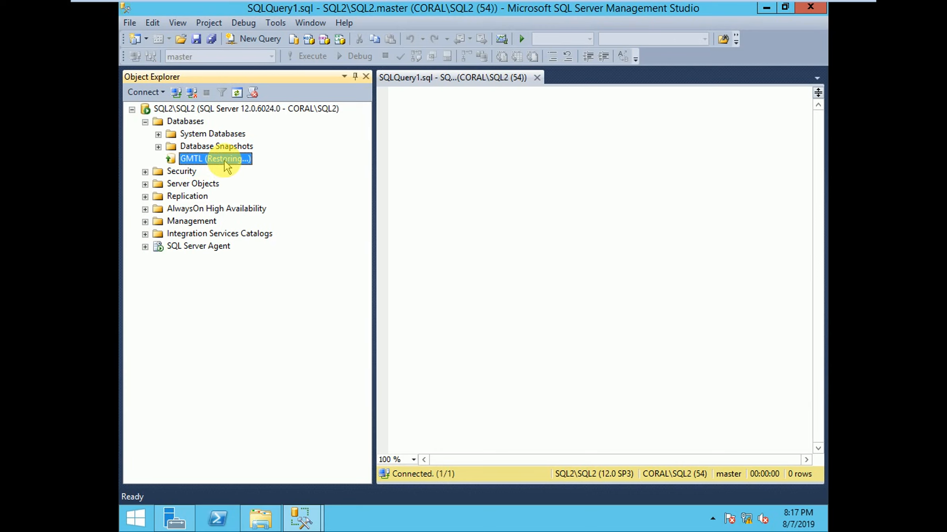
{"action": "left_click", "coordinate": [145, 122]}
{"action": "left_click", "coordinate": [132, 109]}
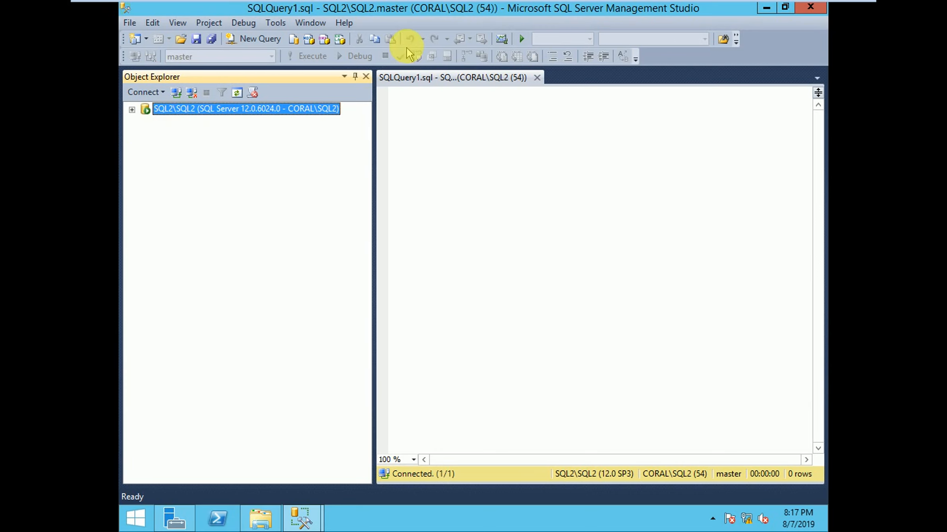
Step: Switch to the SQL1 virtual machine, look over the log shipping diagram in Paint, and minimize it along with the CopyRestore and Backup windows
{"action": "mouse_move", "coordinate": [482, 3]}
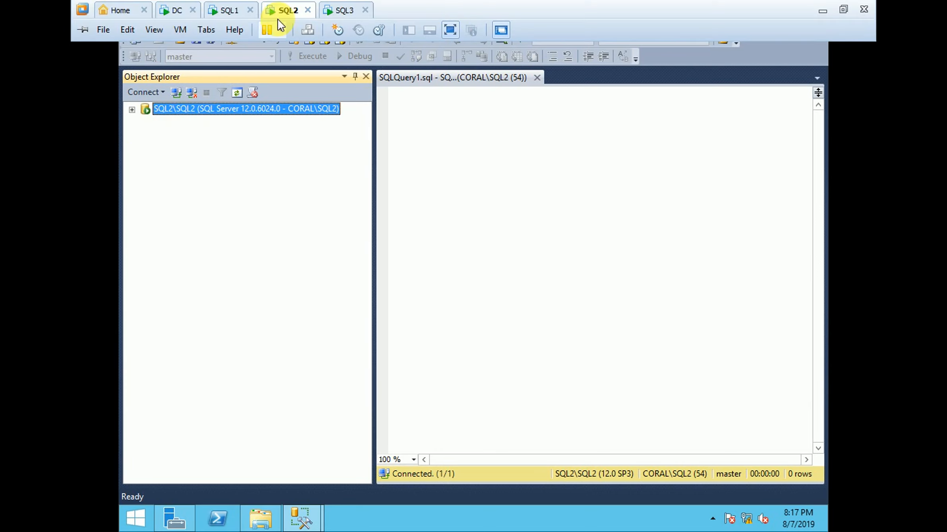
{"action": "left_click", "coordinate": [238, 11]}
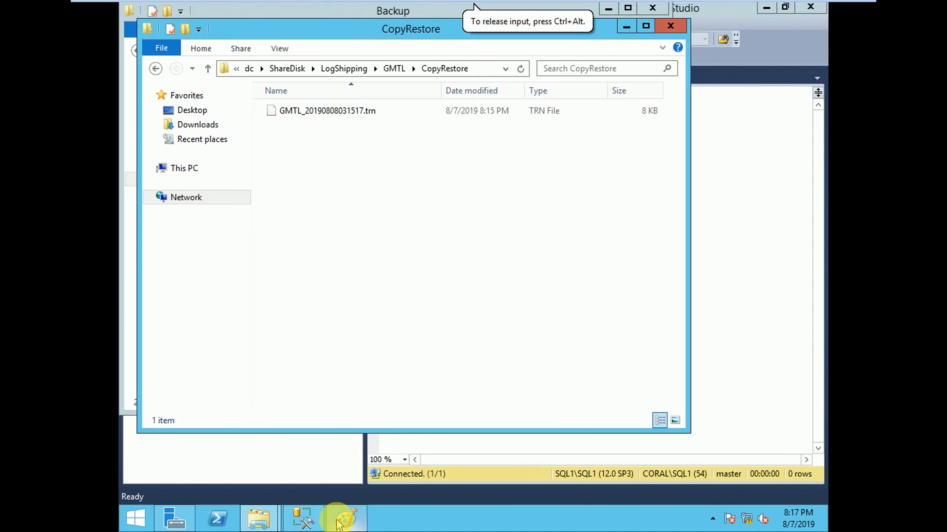
{"action": "left_click", "coordinate": [342, 518]}
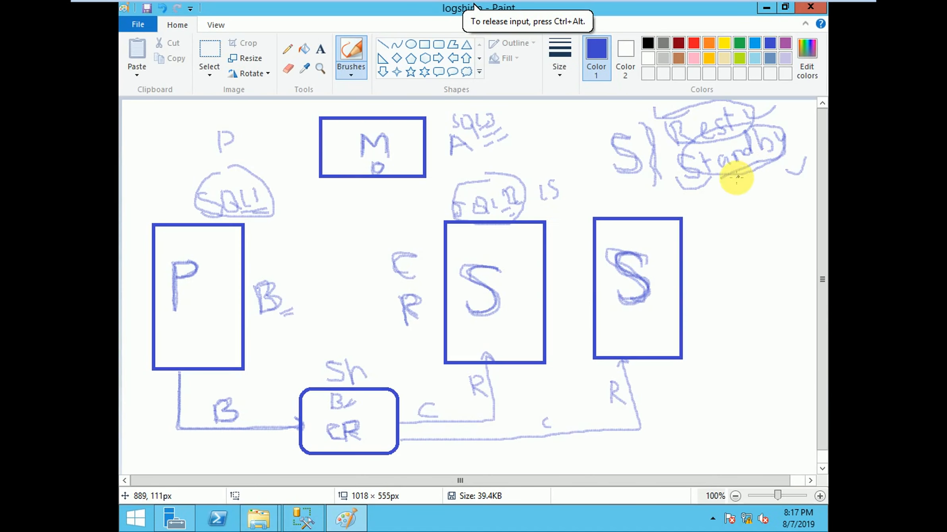
{"action": "left_click", "coordinate": [766, 7]}
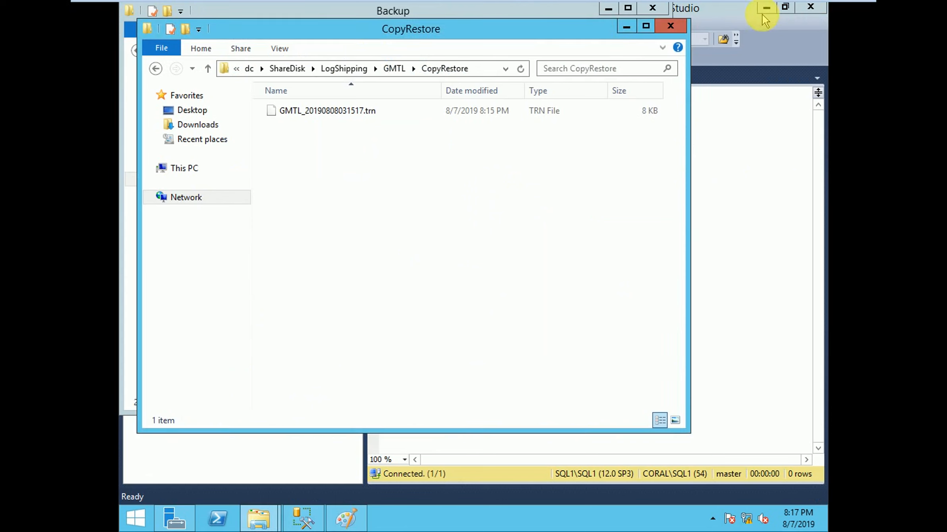
{"action": "left_click", "coordinate": [627, 26]}
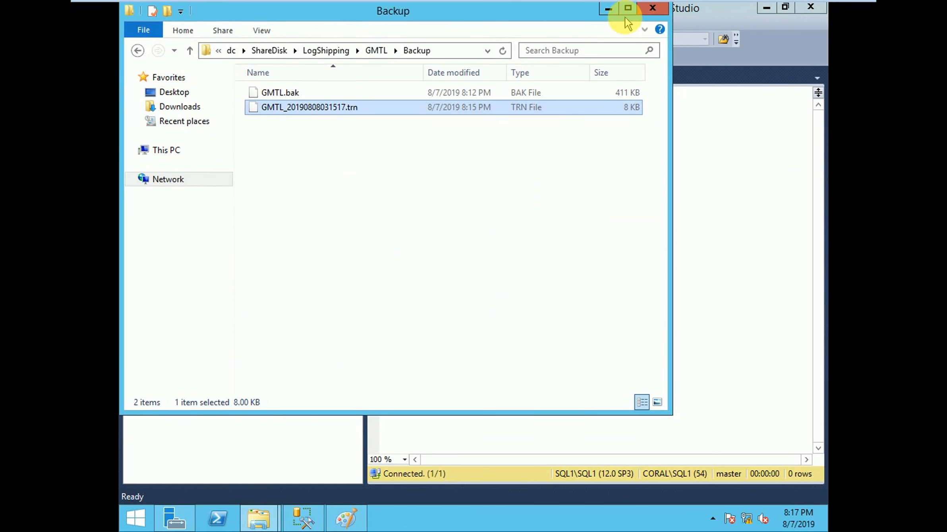
{"action": "left_click", "coordinate": [608, 8]}
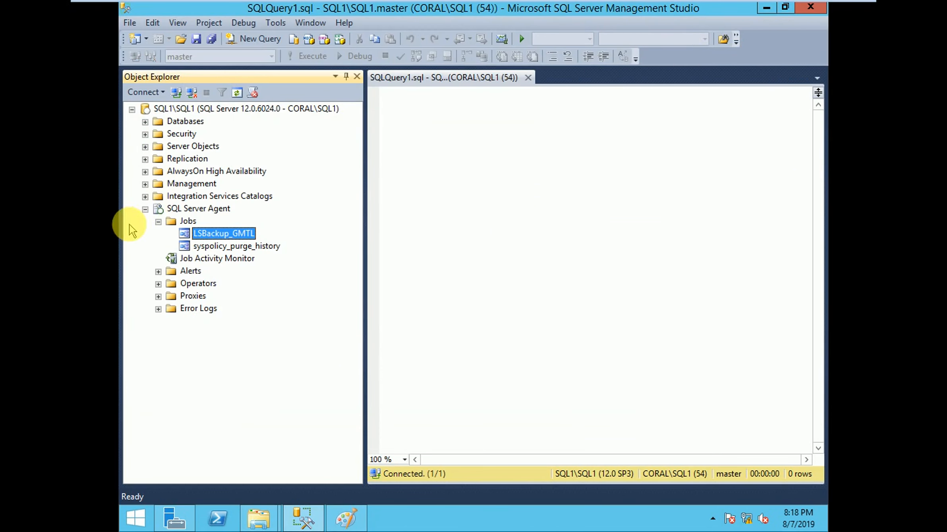
Step: Open the transaction log shipping properties of the DiffBackup database on SQL1 and enable it as a primary database
{"action": "left_click", "coordinate": [145, 209]}
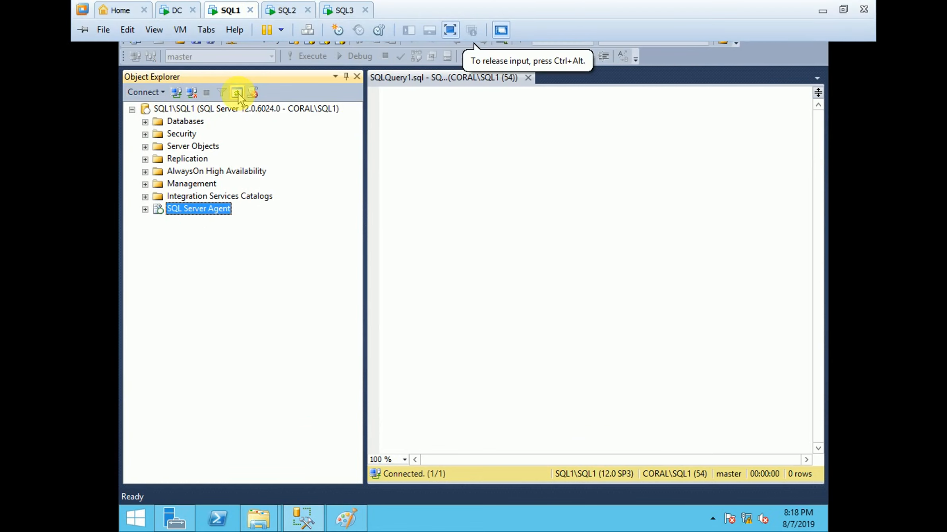
{"action": "left_click", "coordinate": [146, 122]}
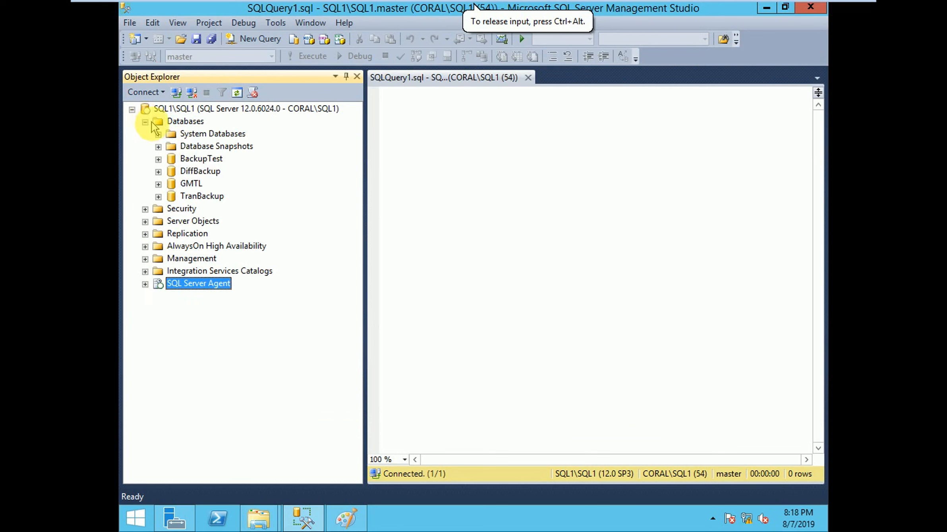
{"action": "left_click", "coordinate": [200, 173]}
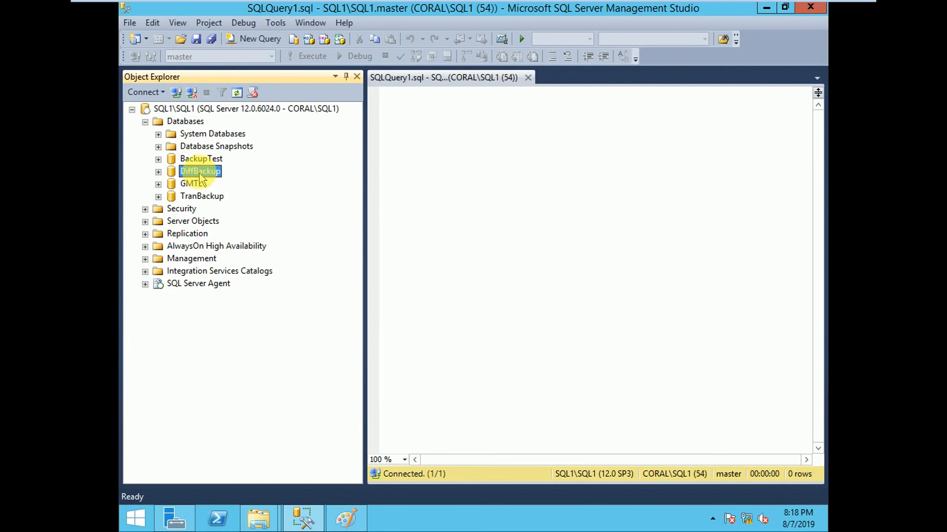
{"action": "right_click", "coordinate": [199, 171]}
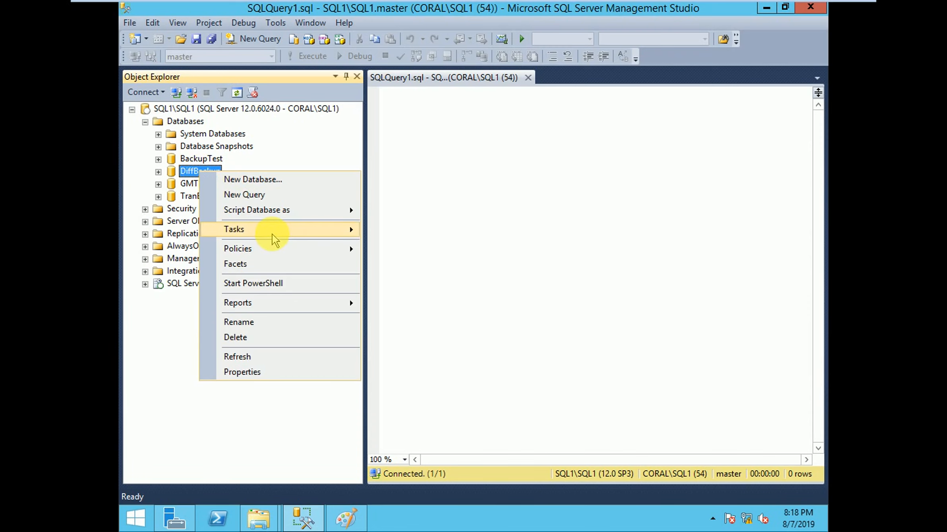
{"action": "mouse_move", "coordinate": [272, 234]}
{"action": "left_click", "coordinate": [427, 294]}
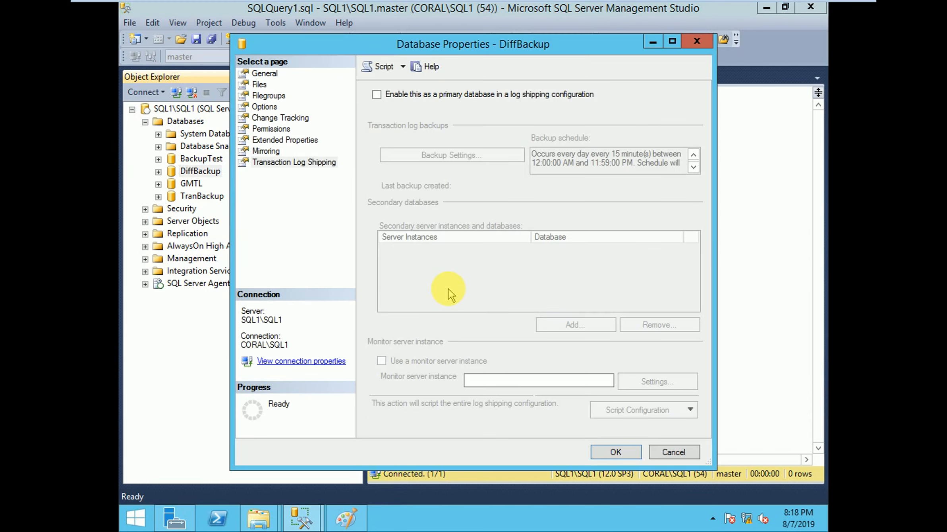
{"action": "left_click", "coordinate": [376, 95]}
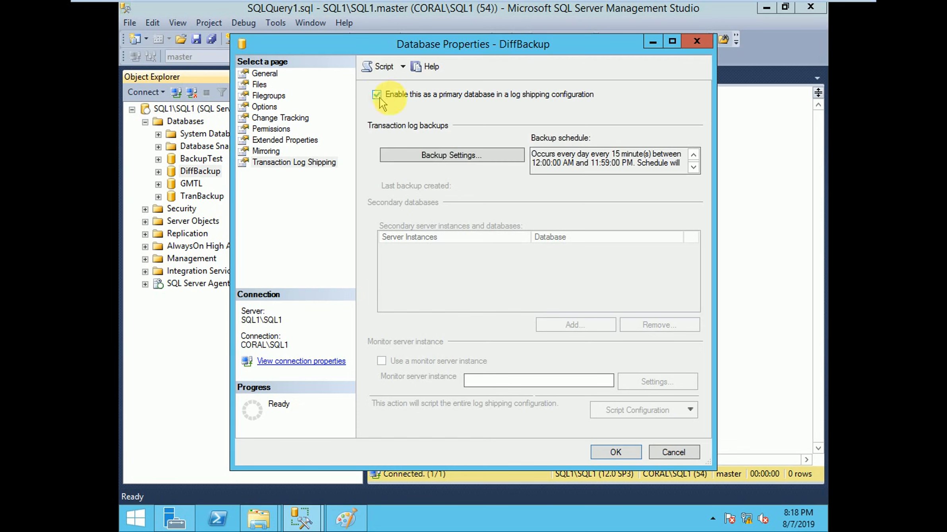
Step: Open DiffBackup's transaction log backup settings and copy the path of the shared folder \\dc\ShareDisk\LogShipping\DiffBackup\Backup
{"action": "left_click", "coordinate": [447, 160]}
{"action": "left_click", "coordinate": [227, 126]}
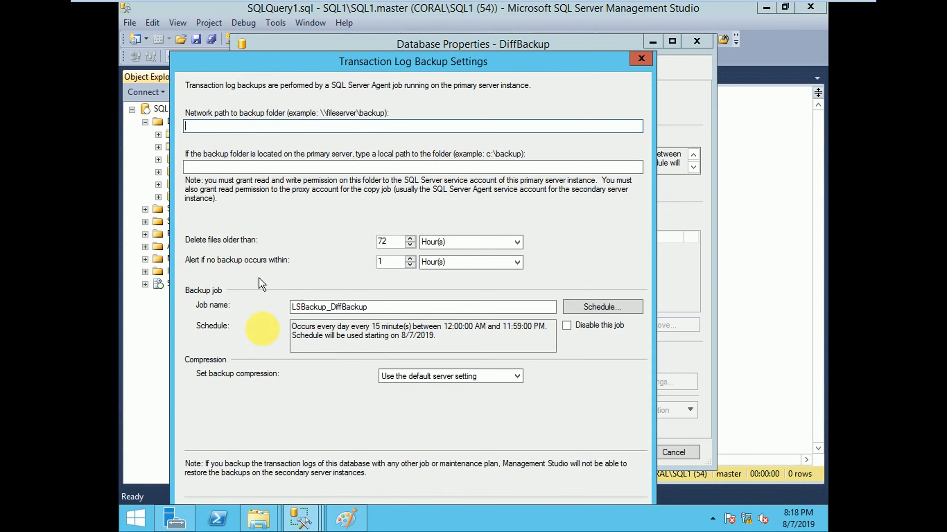
{"action": "mouse_move", "coordinate": [259, 517]}
{"action": "left_click", "coordinate": [317, 448]}
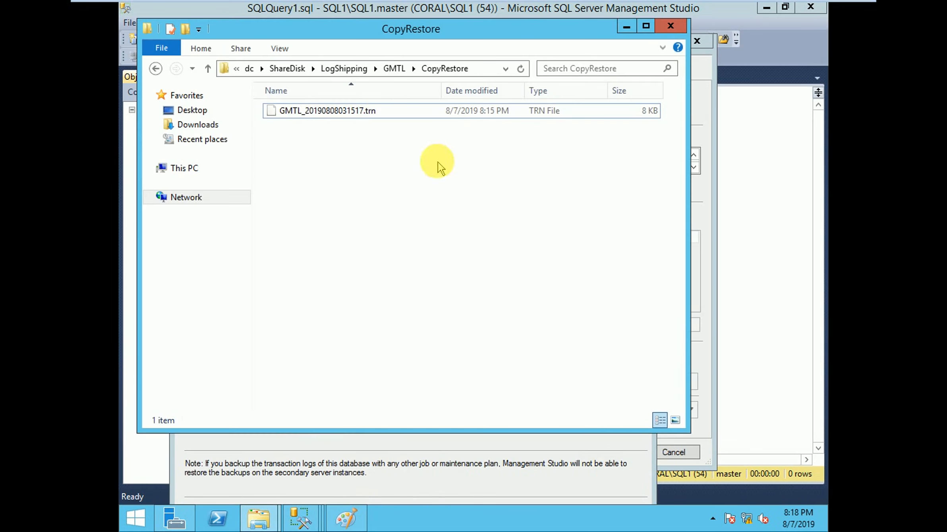
{"action": "left_click", "coordinate": [343, 71]}
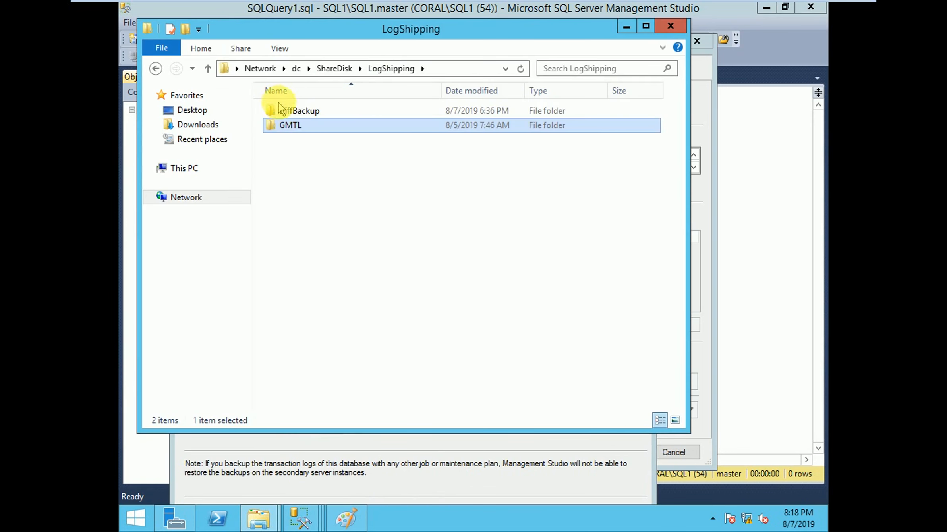
{"action": "double_click", "coordinate": [286, 112]}
{"action": "double_click", "coordinate": [287, 112]}
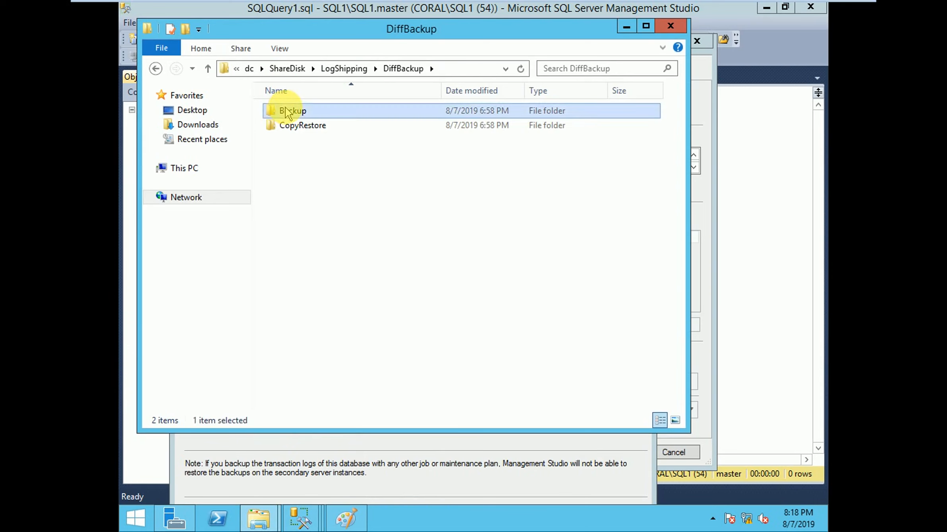
{"action": "left_click", "coordinate": [505, 69]}
{"action": "key", "text": "ctrl+c"}
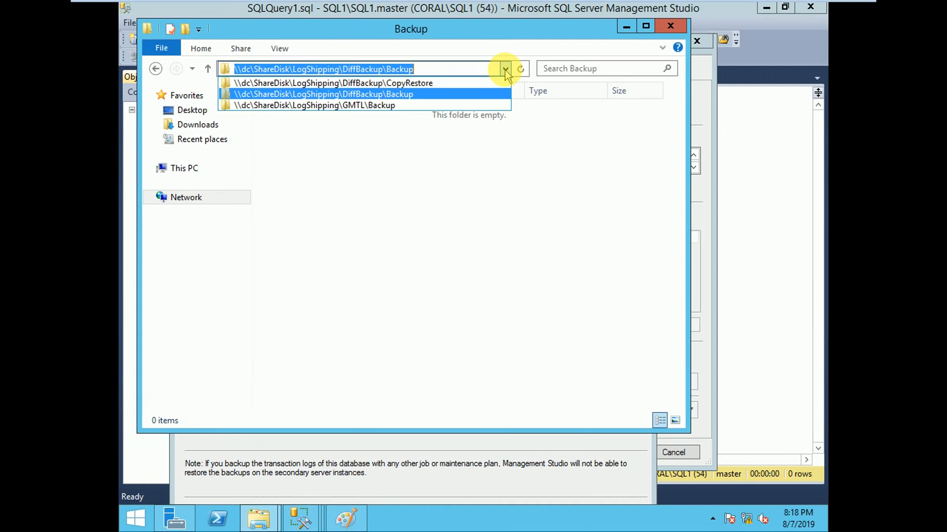
{"action": "left_click", "coordinate": [623, 27]}
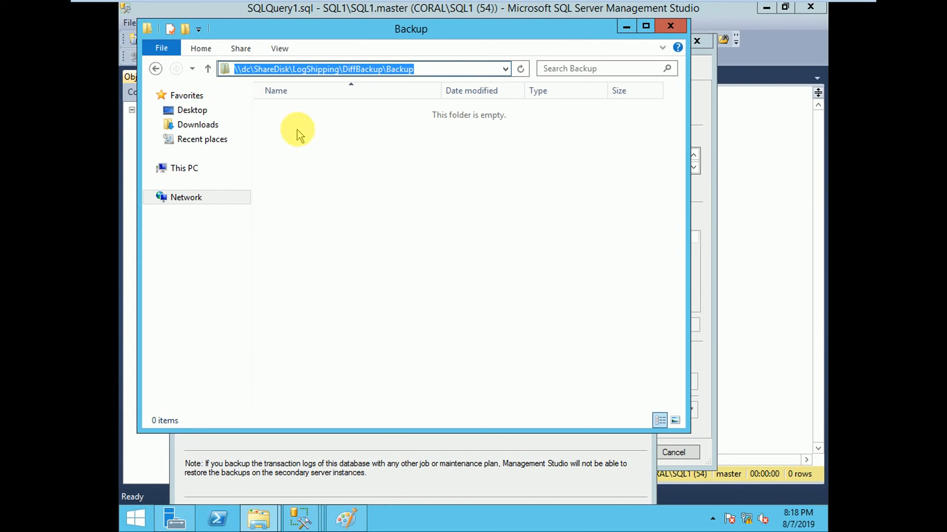
{"action": "left_click", "coordinate": [627, 27]}
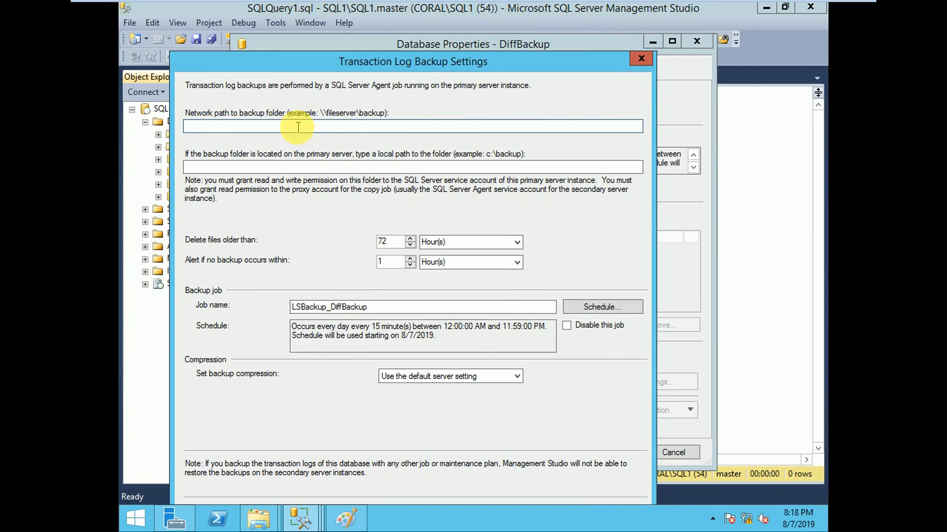
Step: Enter \\dc\ShareDisk\LogShipping\DiffBackup\Backup as both the network path and the local path of the backup folder
{"action": "key", "text": "ctrl+v"}
{"action": "left_click", "coordinate": [251, 169]}
{"action": "key", "text": "ctrl+v"}
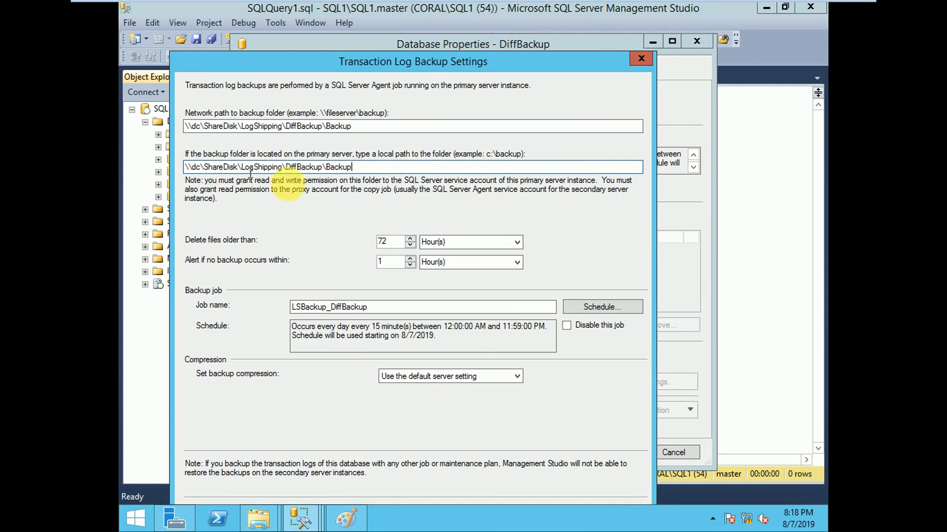
Step: Schedule the LSBackup_DiffBackup job to occur every 5 minutes
{"action": "left_click", "coordinate": [586, 308]}
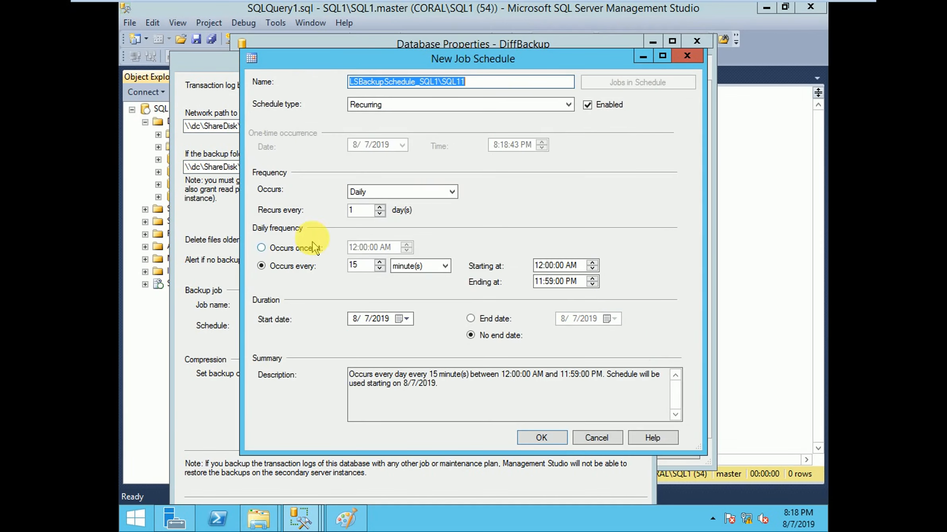
{"action": "left_click_drag", "start_coordinate": [363, 262], "coordinate": [335, 267]}
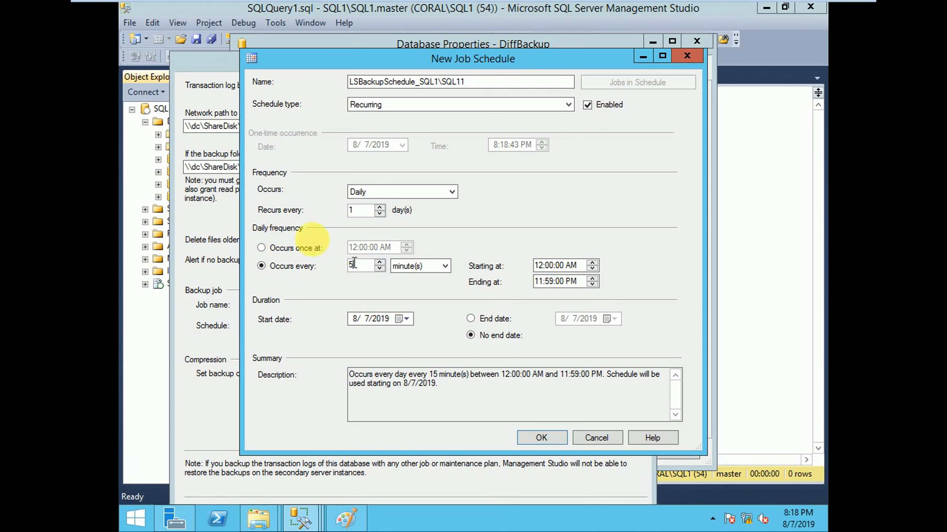
{"action": "left_click", "coordinate": [543, 438]}
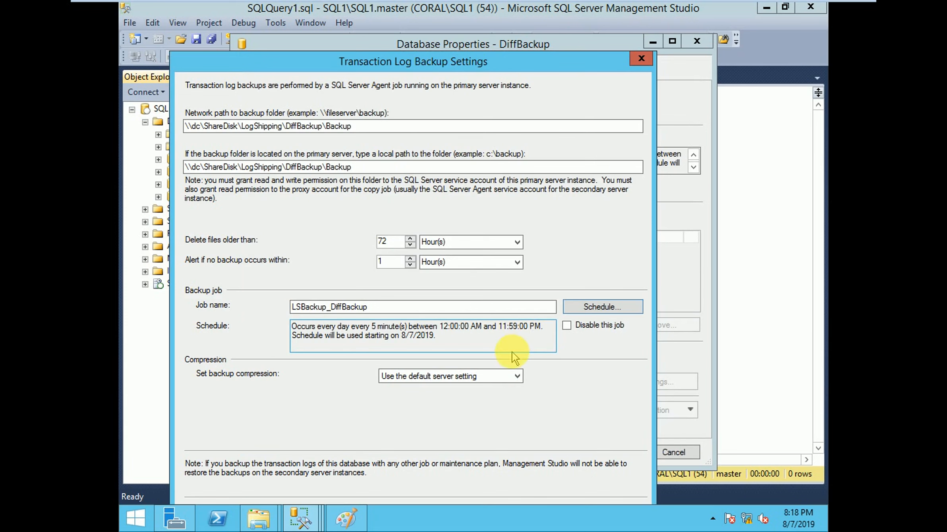
Step: Set the backup compression to Compress backup and accept the transaction log backup settings
{"action": "left_click_drag", "start_coordinate": [350, 61], "coordinate": [350, 23]}
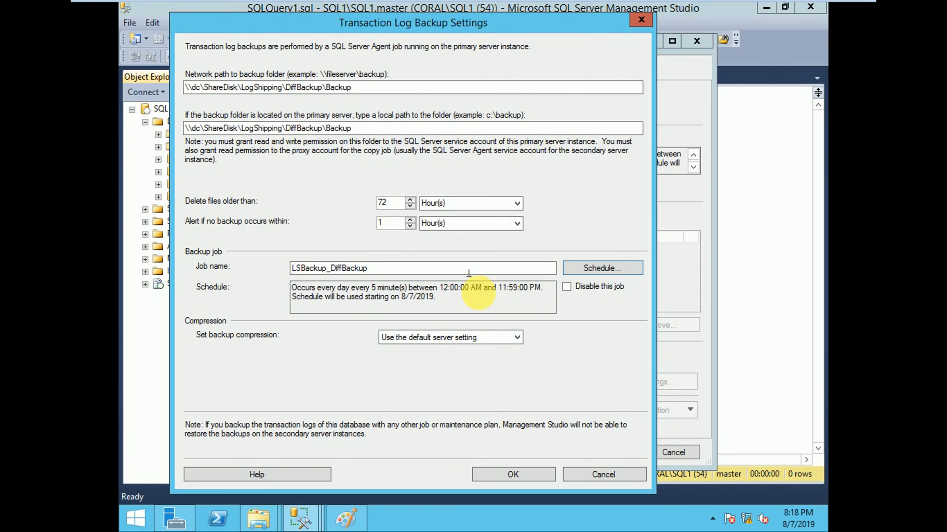
{"action": "left_click", "coordinate": [486, 338]}
{"action": "left_click", "coordinate": [481, 357]}
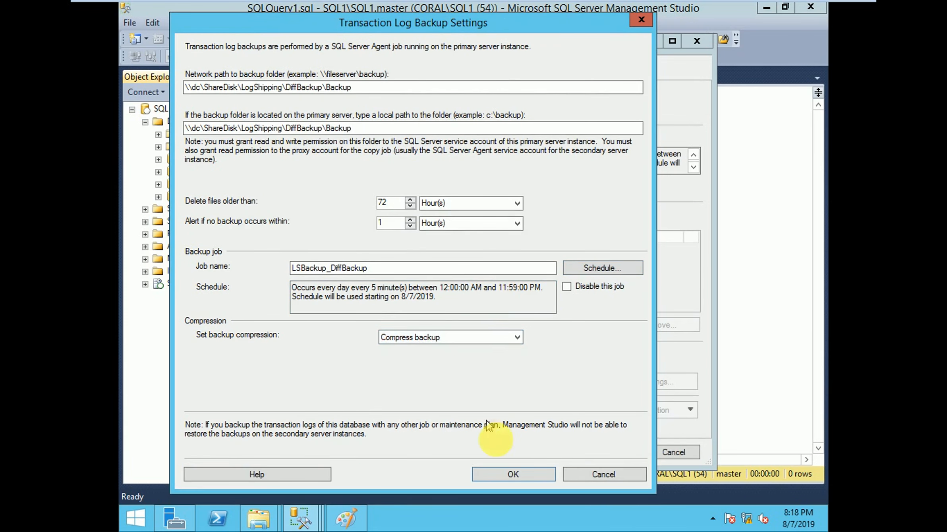
{"action": "left_click", "coordinate": [512, 475]}
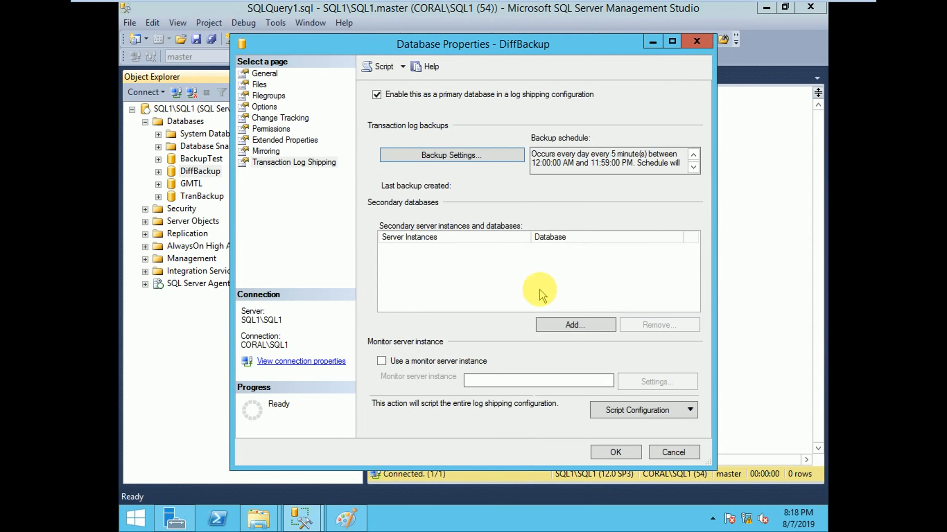
Step: Add a secondary database for DiffBackup and connect it to the SQL2\SQL2 server instance with Windows Authentication
{"action": "left_click", "coordinate": [564, 324]}
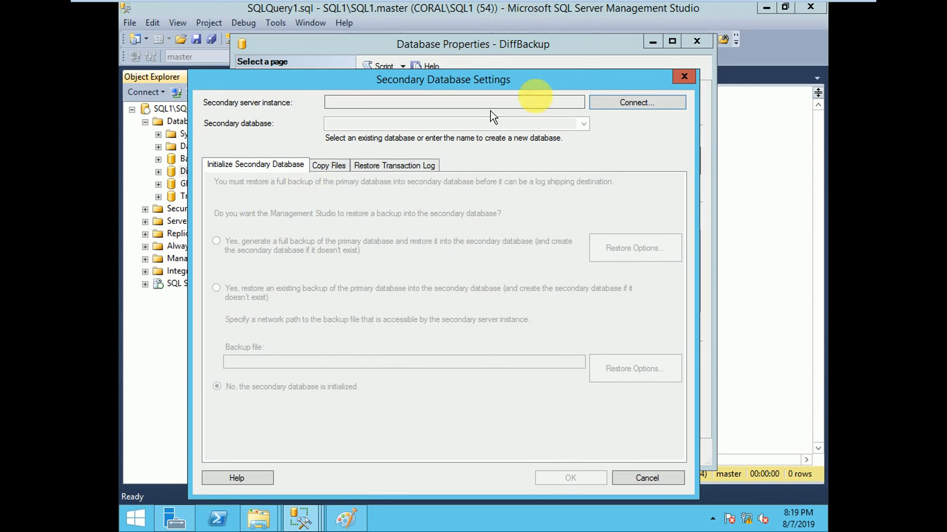
{"action": "left_click", "coordinate": [605, 103]}
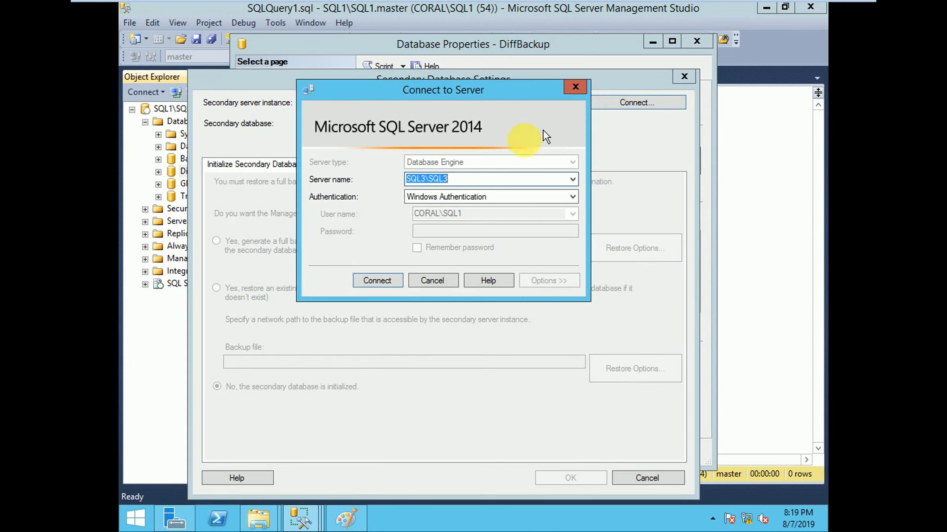
{"action": "left_click", "coordinate": [572, 179]}
{"action": "left_click", "coordinate": [497, 202]}
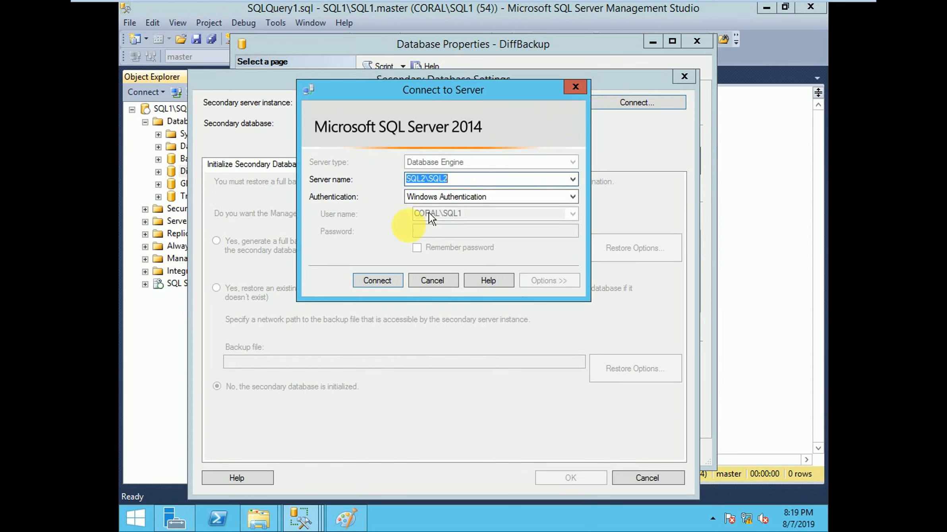
{"action": "left_click", "coordinate": [377, 281]}
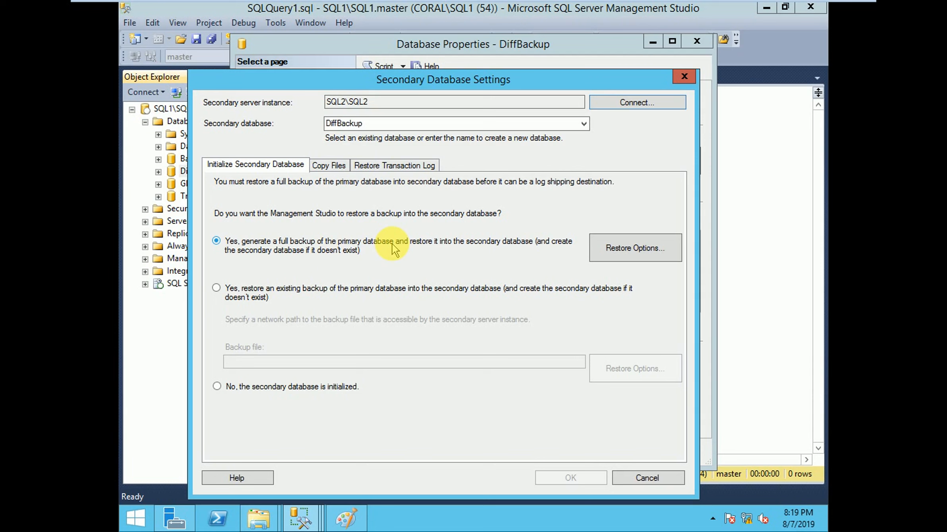
Step: Set the destination folder for copied files to the shared folder \\dc\ShareDisk\LogShipping\DiffBackup\CopyRestore, copying its path from File Explorer
{"action": "left_click", "coordinate": [328, 164]}
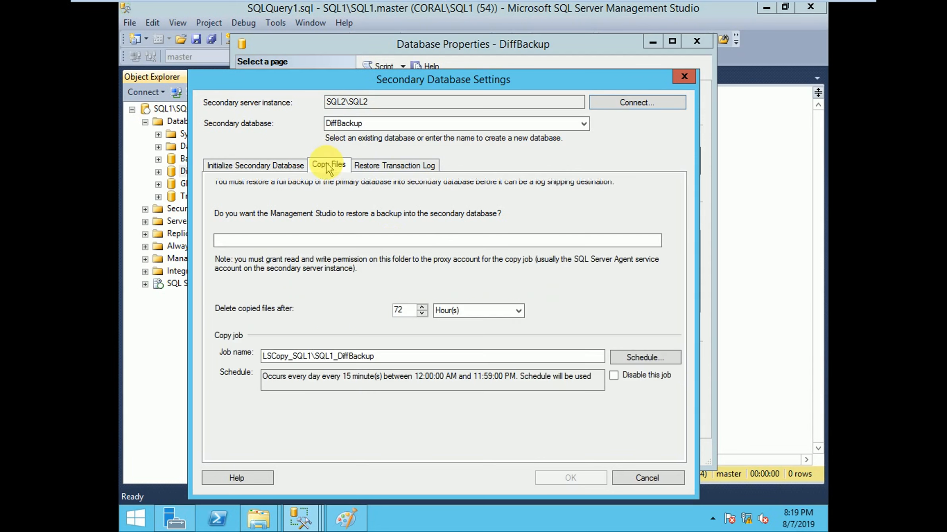
{"action": "left_click", "coordinate": [254, 518]}
{"action": "left_click", "coordinate": [322, 467]}
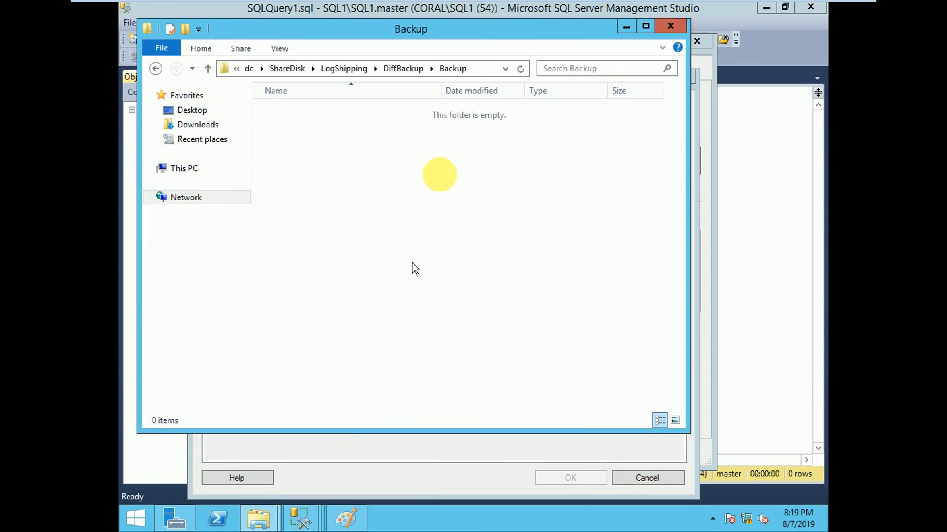
{"action": "left_click", "coordinate": [395, 74]}
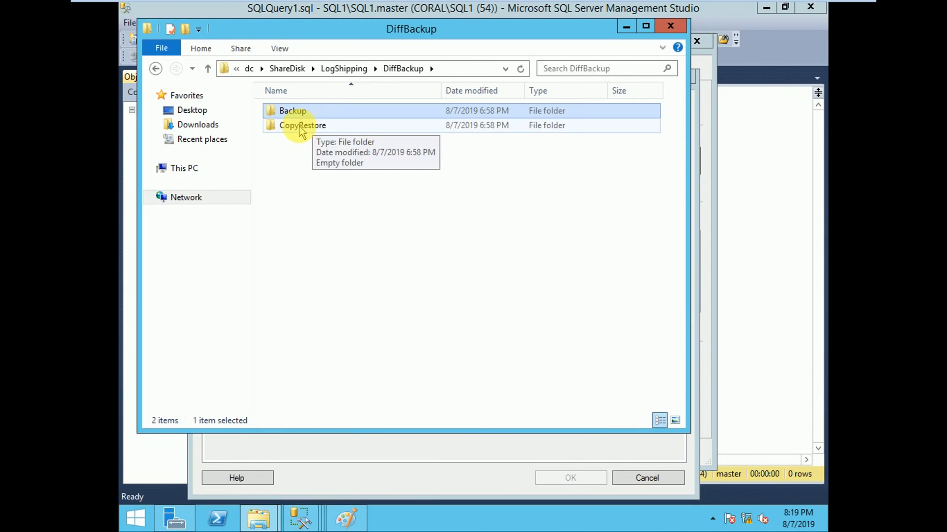
{"action": "double_click", "coordinate": [298, 126]}
{"action": "left_click", "coordinate": [505, 70]}
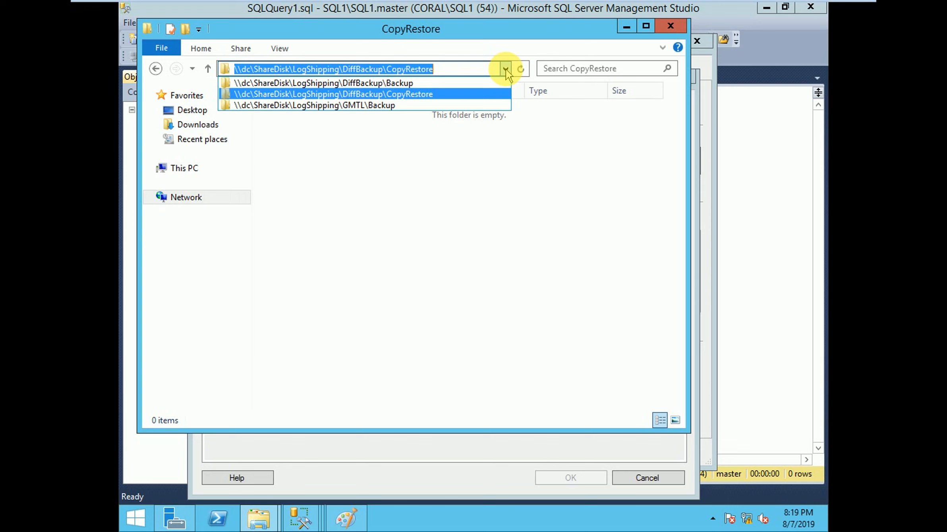
{"action": "left_click", "coordinate": [631, 31]}
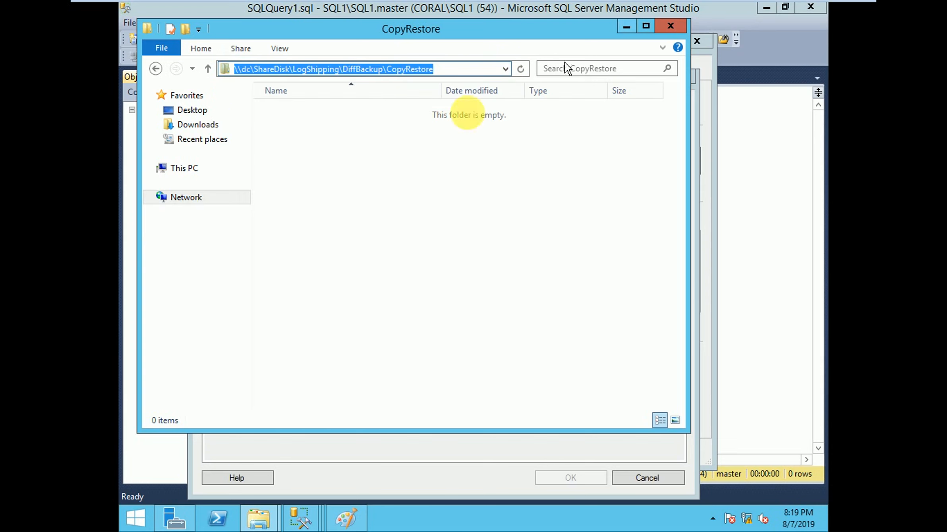
{"action": "left_click", "coordinate": [626, 27]}
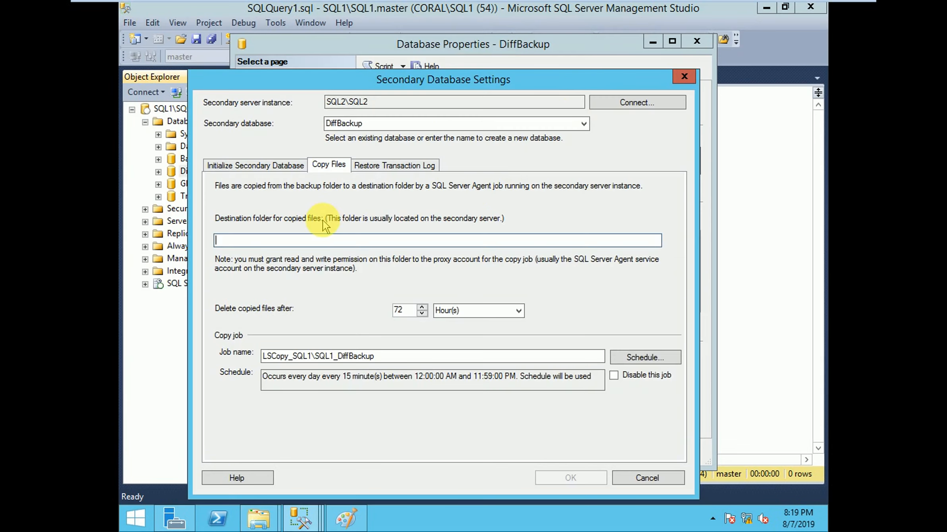
{"action": "key", "text": "ctrl+v"}
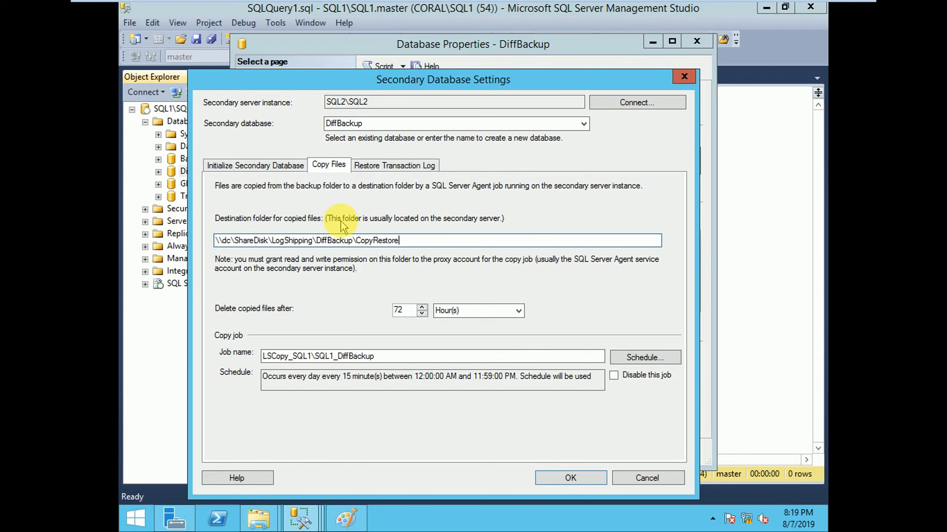
Step: Schedule the DiffBackup copy job to occur every 7 minutes
{"action": "left_click", "coordinate": [645, 357]}
{"action": "left_click", "coordinate": [362, 266]}
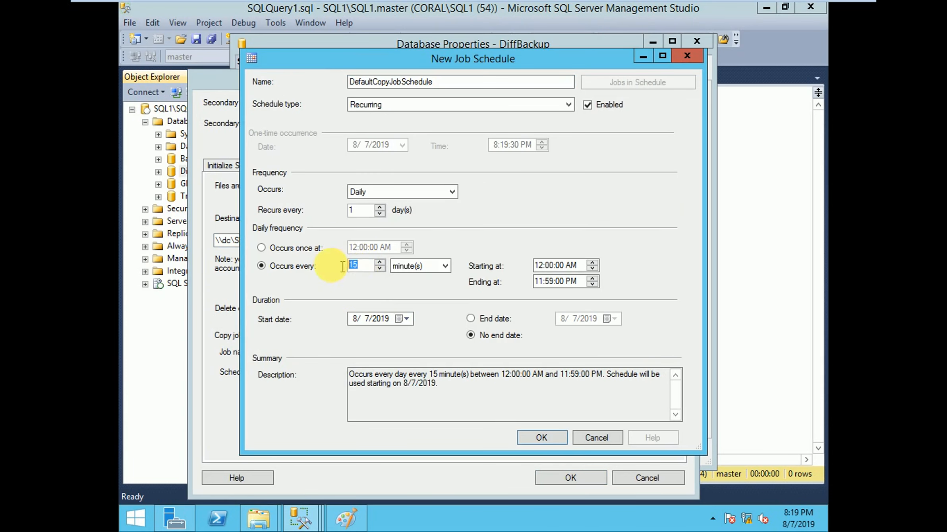
{"action": "double_click", "coordinate": [362, 267]}
{"action": "type", "text": "7"}
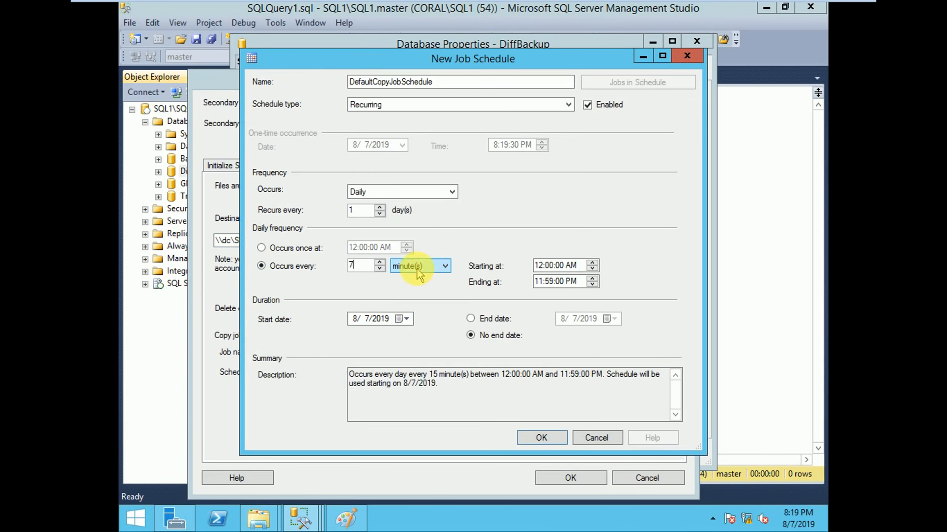
{"action": "left_click", "coordinate": [541, 438]}
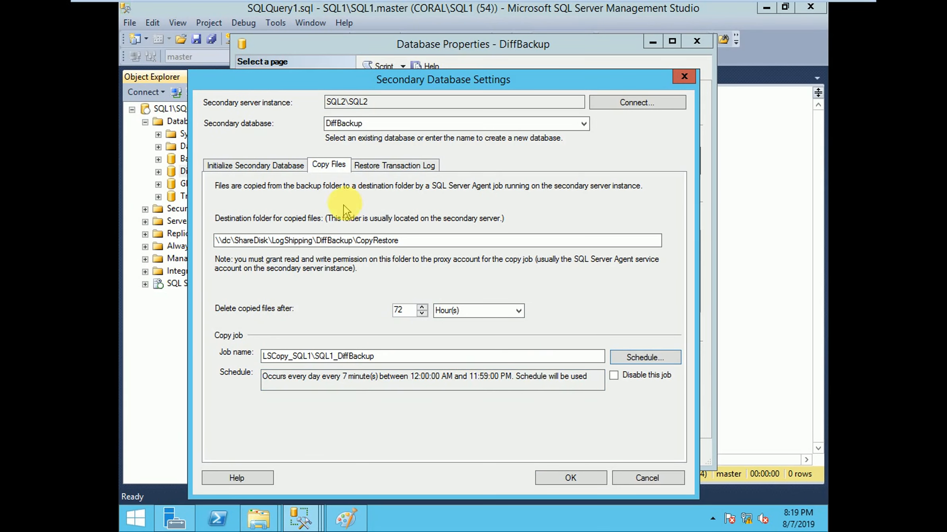
Step: Set the database state when restoring DiffBackup's transaction log backups to Standby mode
{"action": "left_click", "coordinate": [394, 166]}
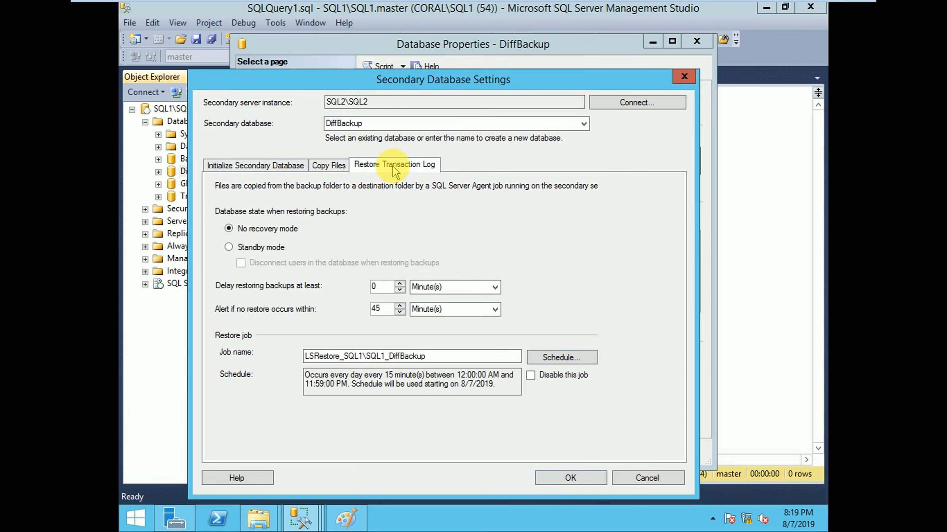
{"action": "left_click", "coordinate": [229, 247]}
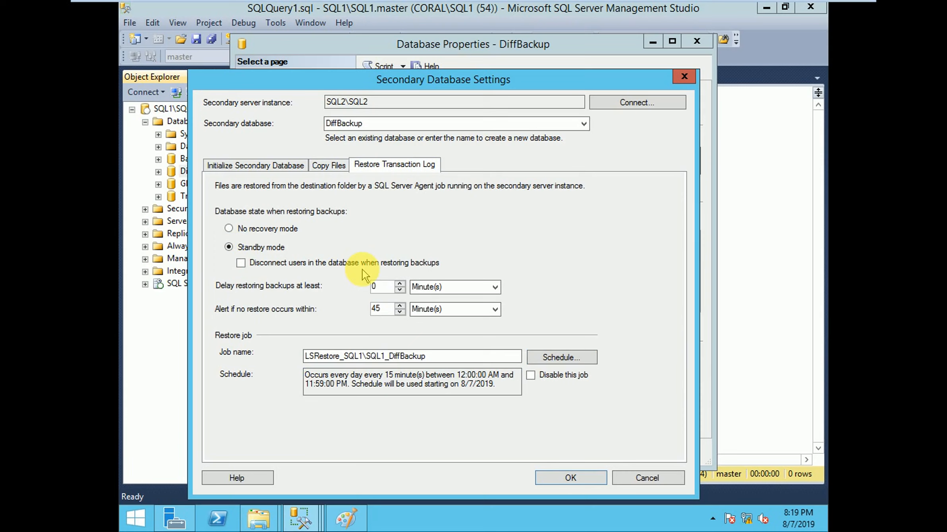
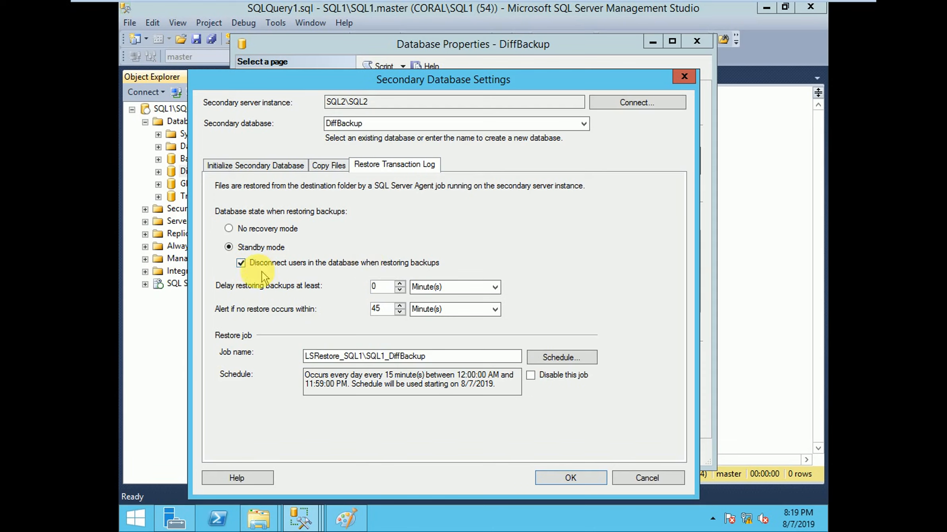
Step: Turn off disconnecting users when restoring DiffBackup backups, and schedule the restore job to occur every 10 minutes
{"action": "left_click", "coordinate": [241, 263]}
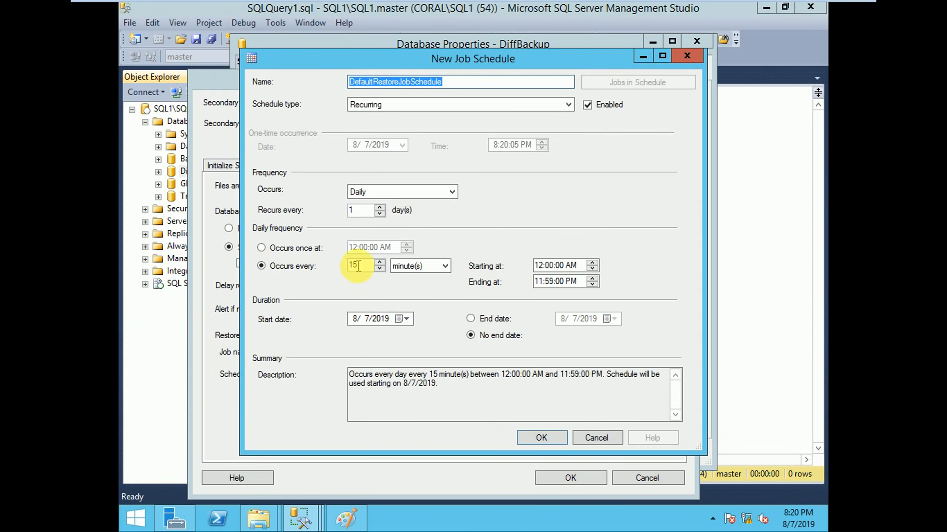
{"action": "double_click", "coordinate": [358, 266]}
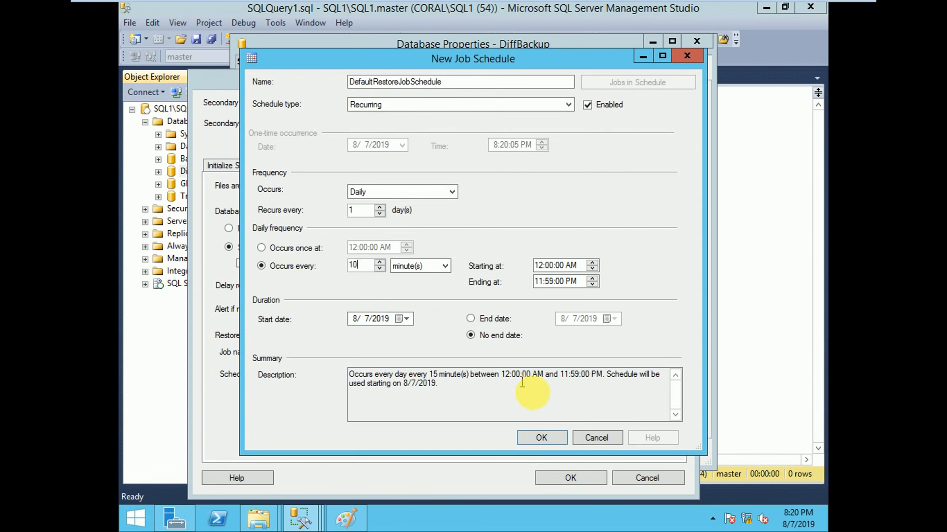
{"action": "left_click", "coordinate": [541, 439]}
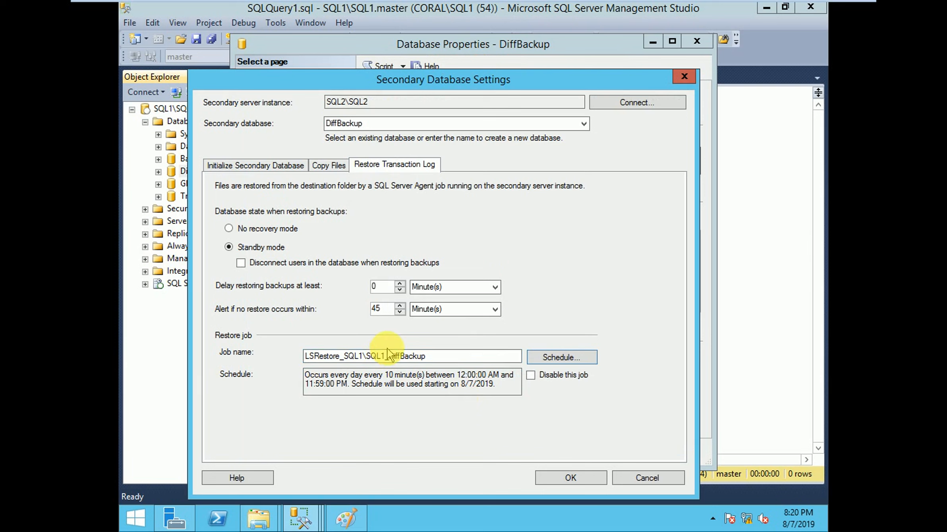
{"action": "left_click", "coordinate": [559, 477]}
Step: Enable a monitor server instance for DiffBackup log shipping and connect it to SQL3\SQL3 with Windows Authentication
{"action": "left_click", "coordinate": [381, 361]}
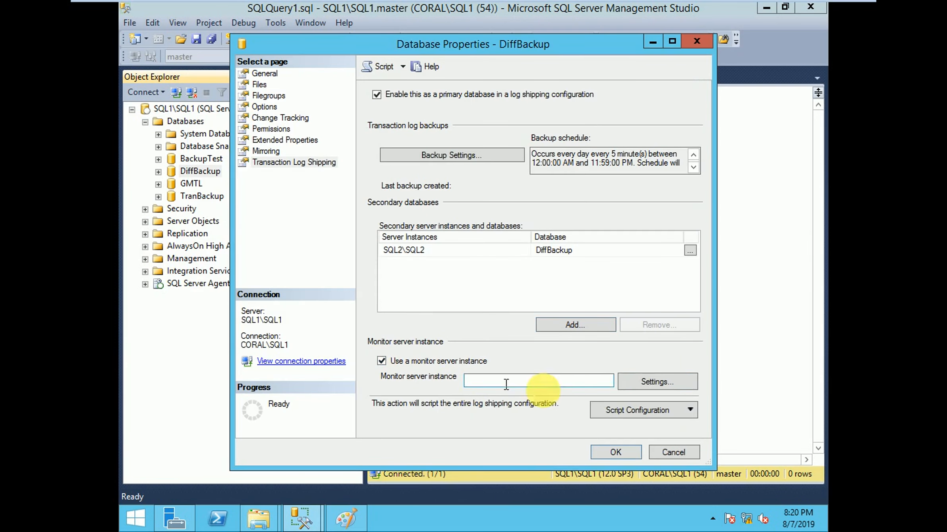
{"action": "left_click", "coordinate": [656, 382]}
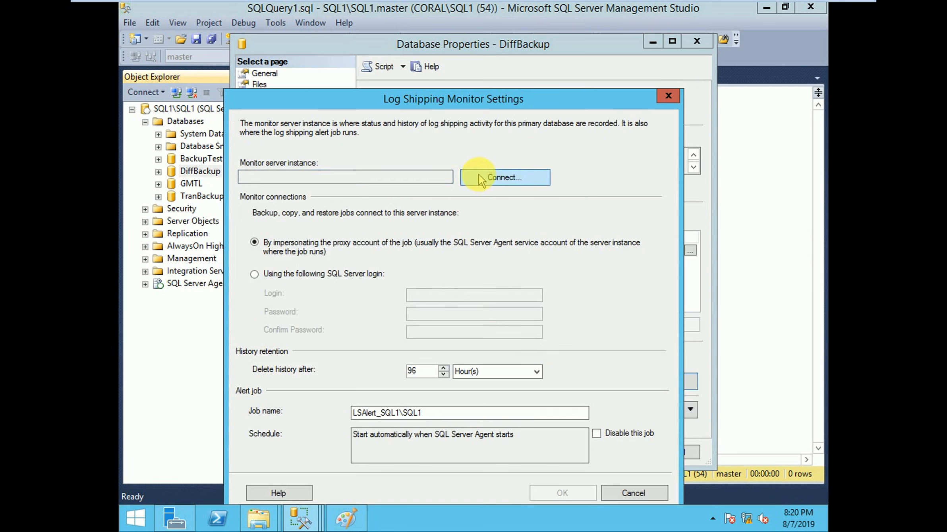
{"action": "left_click", "coordinate": [482, 180]}
{"action": "left_click", "coordinate": [583, 179]}
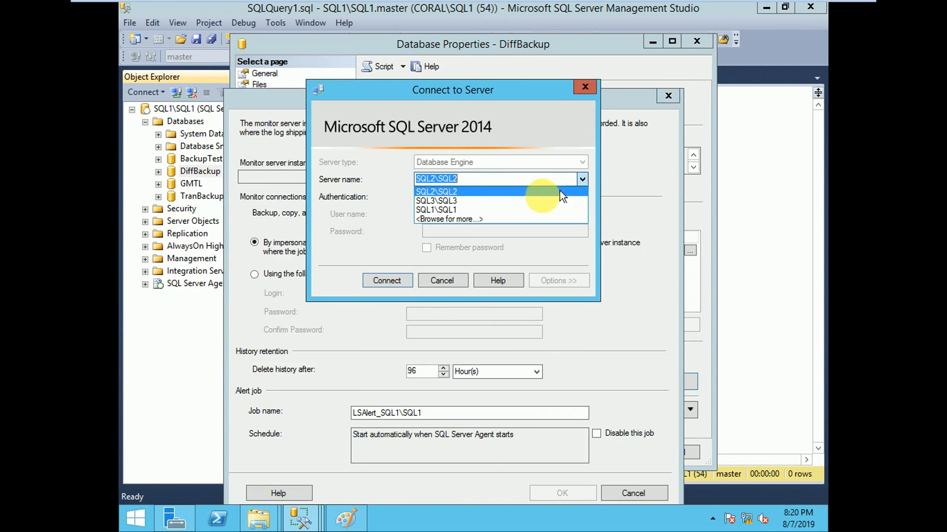
{"action": "left_click", "coordinate": [493, 201]}
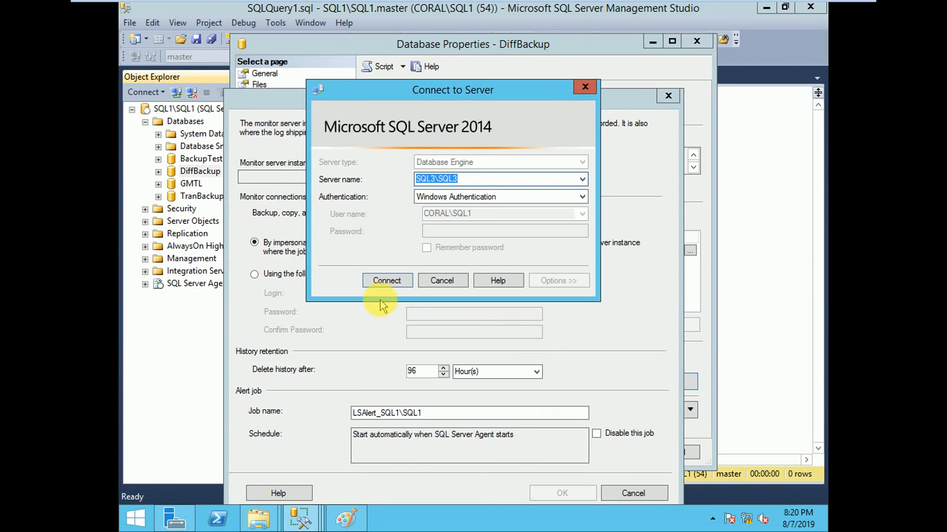
{"action": "left_click", "coordinate": [384, 281]}
{"action": "left_click_drag", "start_coordinate": [339, 96], "coordinate": [335, 28]}
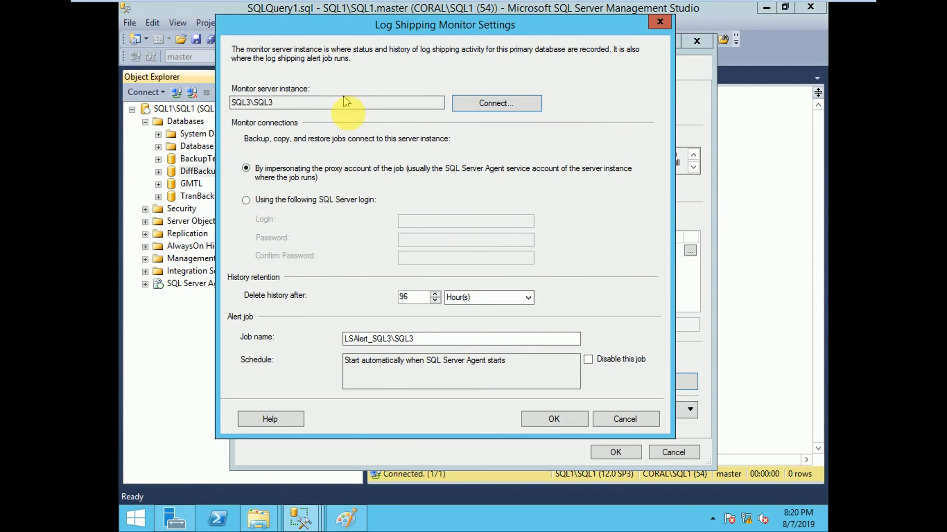
{"action": "left_click", "coordinate": [554, 419]}
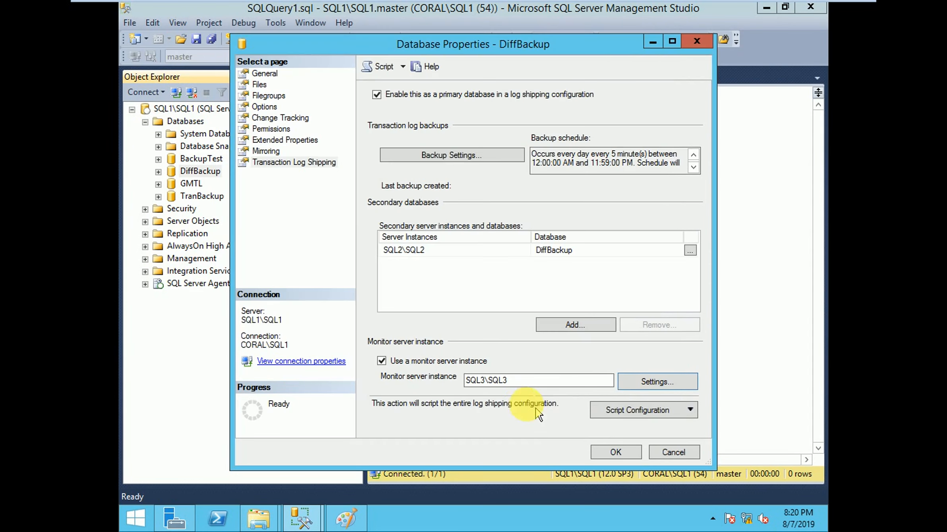
Step: Save the DiffBackup log shipping configuration and close the progress report once all actions have run
{"action": "left_click", "coordinate": [603, 453]}
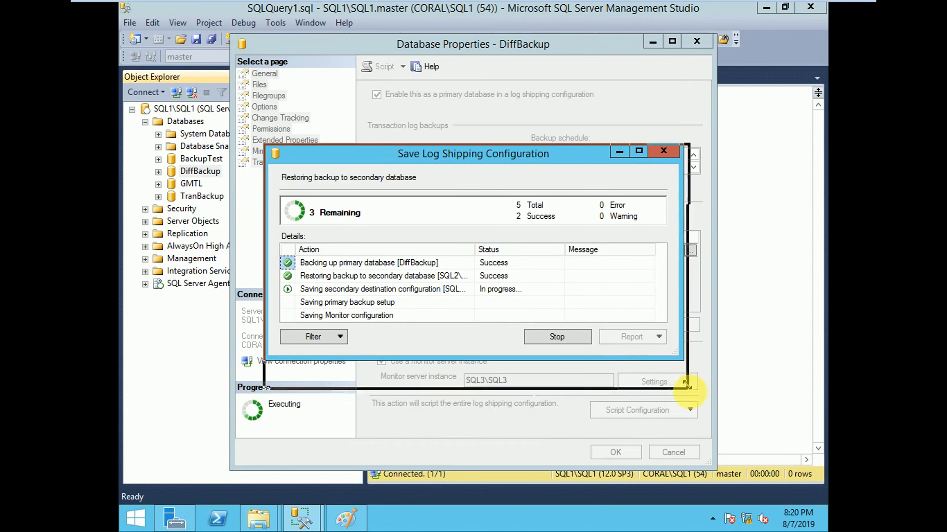
{"action": "left_click_drag", "start_coordinate": [680, 354], "coordinate": [700, 399]}
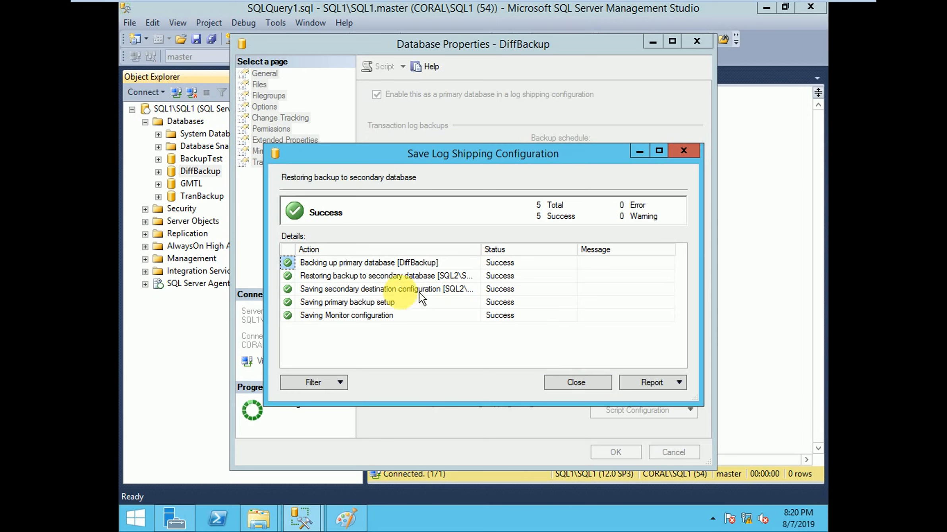
{"action": "left_click", "coordinate": [560, 383]}
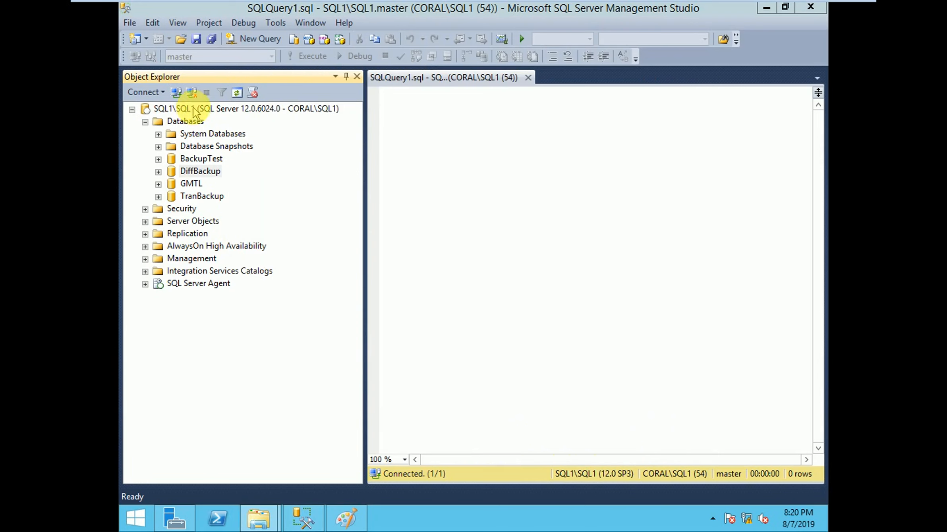
Step: Refresh the SQL1\SQL1 server and check its databases and SQL Server Agent jobs for the DiffBackup backup job
{"action": "right_click", "coordinate": [187, 107]}
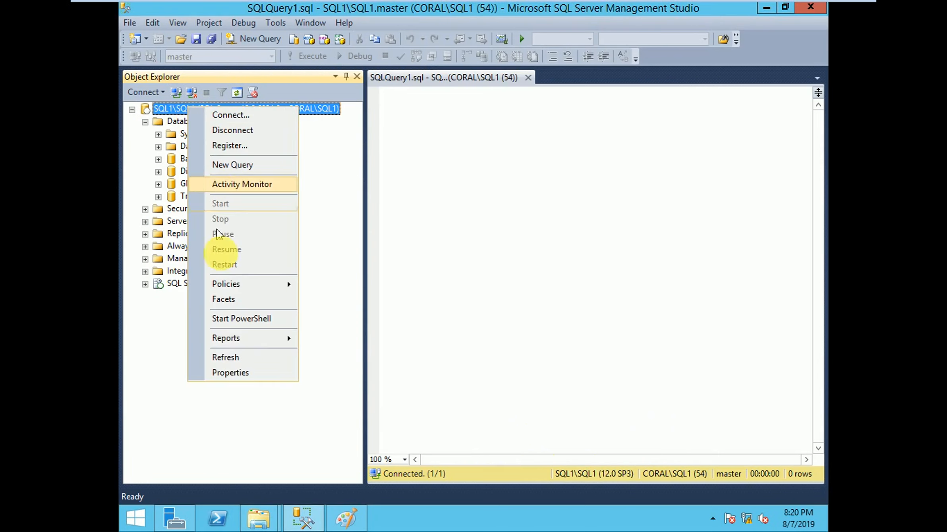
{"action": "left_click", "coordinate": [234, 358]}
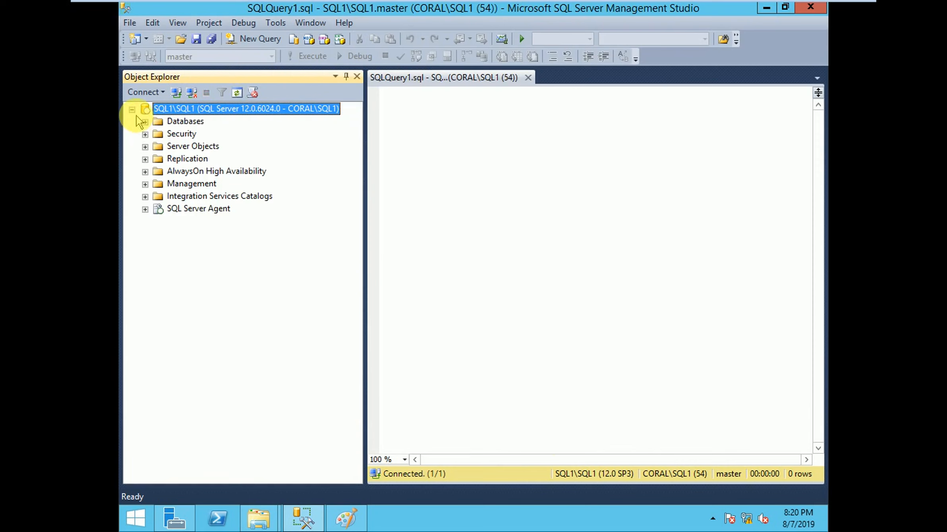
{"action": "left_click", "coordinate": [145, 121]}
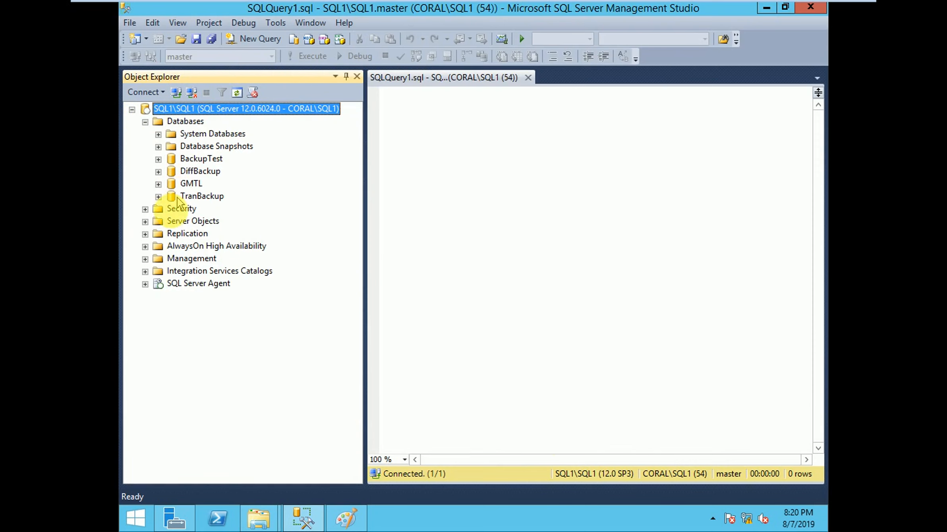
{"action": "left_click", "coordinate": [145, 284]}
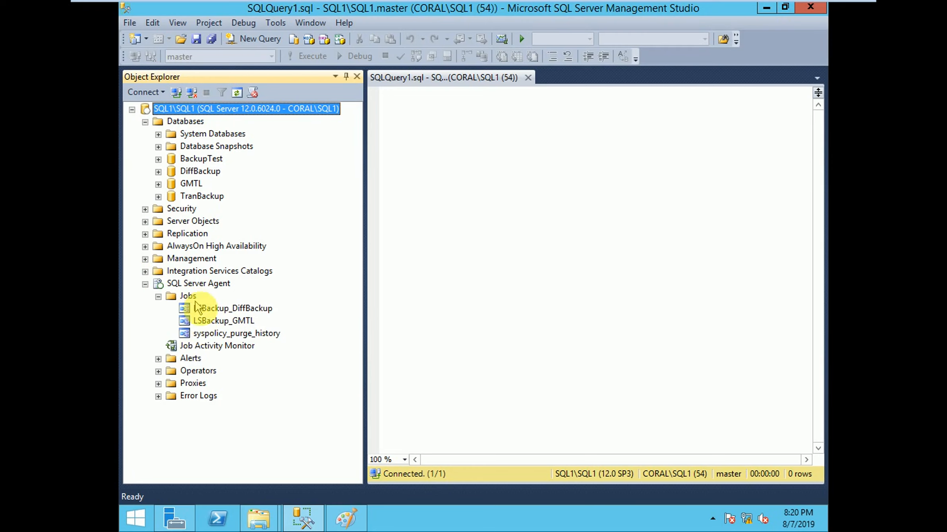
{"action": "left_click", "coordinate": [217, 310]}
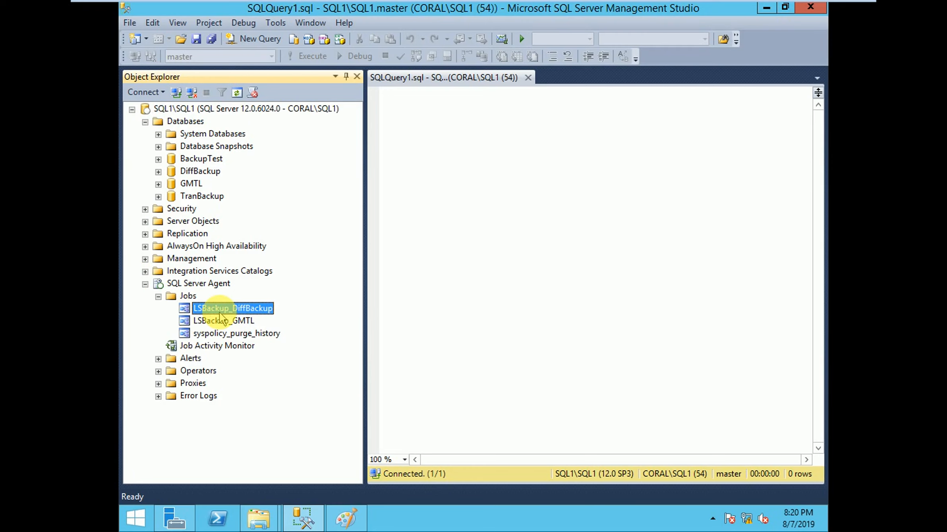
Step: Switch to the SQL2 machine and check the DiffBackup database and its log shipping copy and restore jobs
{"action": "mouse_move", "coordinate": [365, 4]}
{"action": "left_click", "coordinate": [287, 10]}
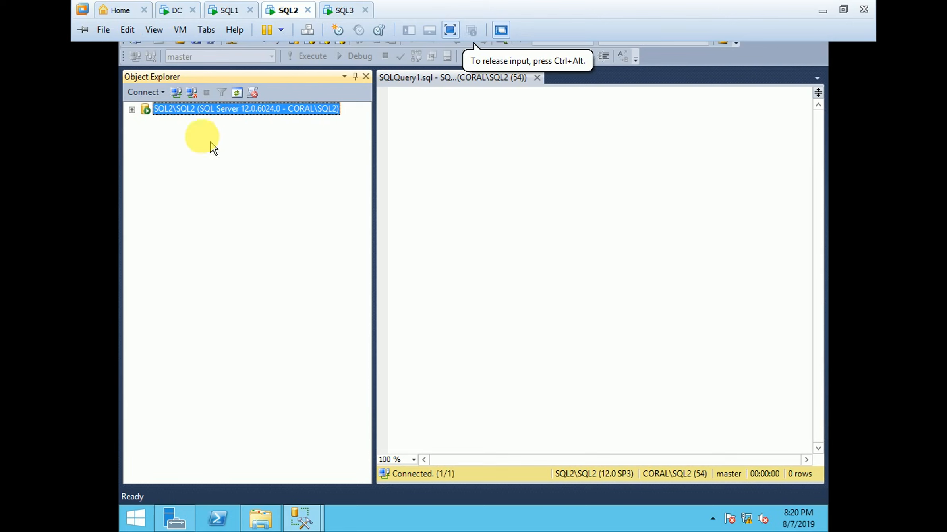
{"action": "left_click", "coordinate": [131, 110]}
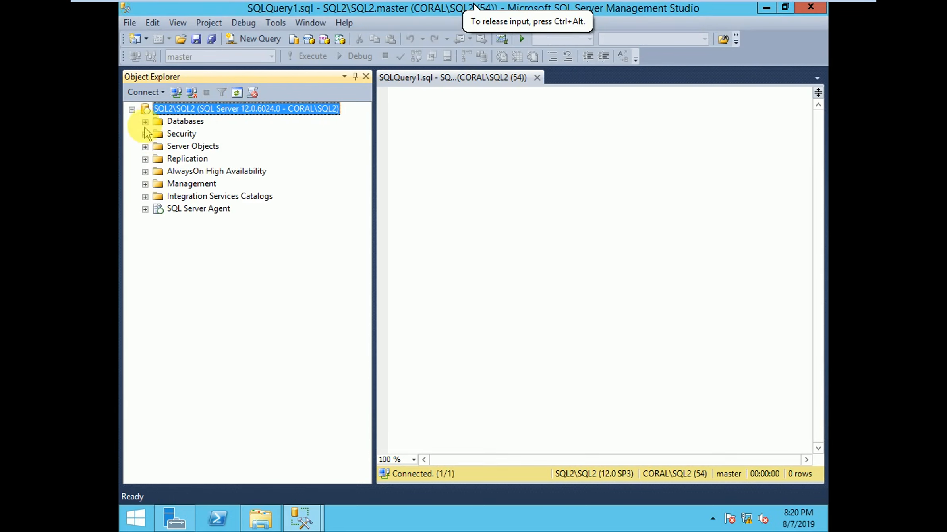
{"action": "left_click", "coordinate": [145, 122]}
{"action": "left_click", "coordinate": [213, 161]}
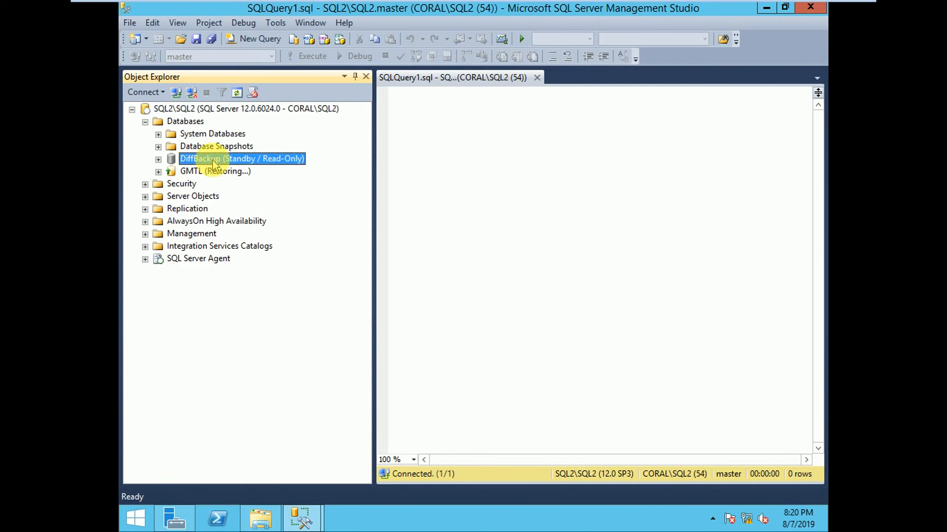
{"action": "left_click", "coordinate": [145, 259]}
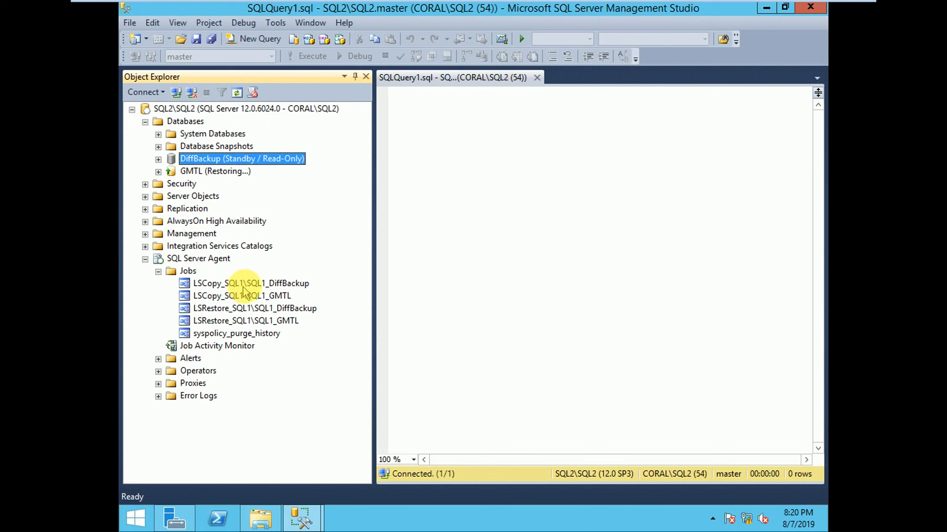
{"action": "left_click", "coordinate": [244, 285]}
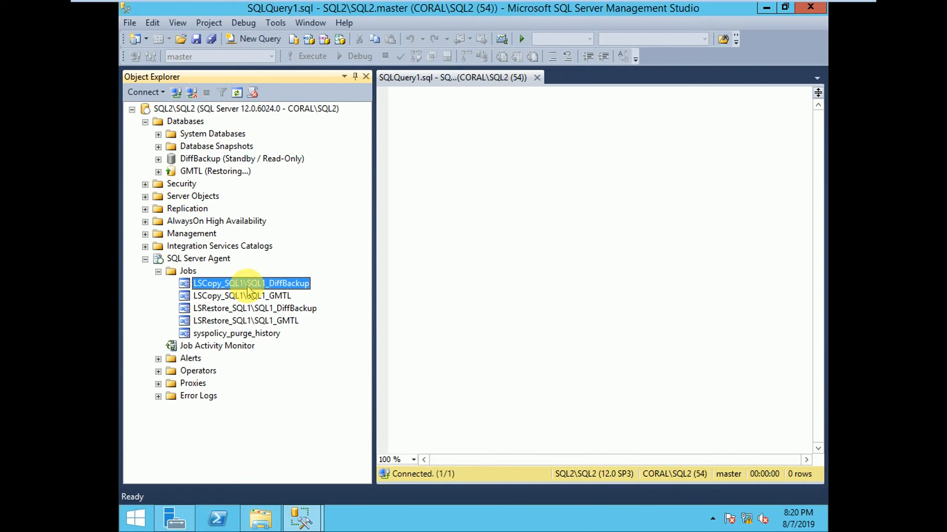
{"action": "left_click", "coordinate": [220, 309]}
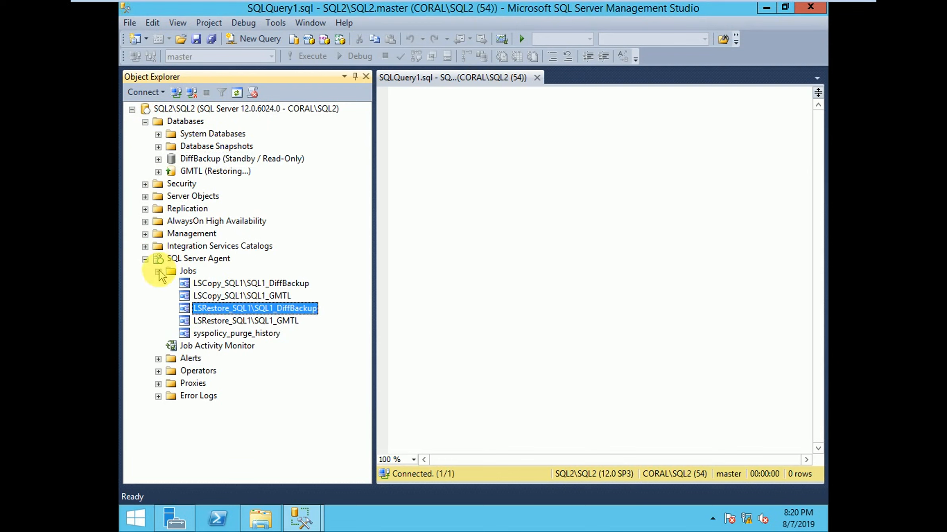
{"action": "left_click", "coordinate": [204, 159]}
Step: Write and execute the statement use DiffBackup in the SQL2 query editor
{"action": "left_click", "coordinate": [441, 139]}
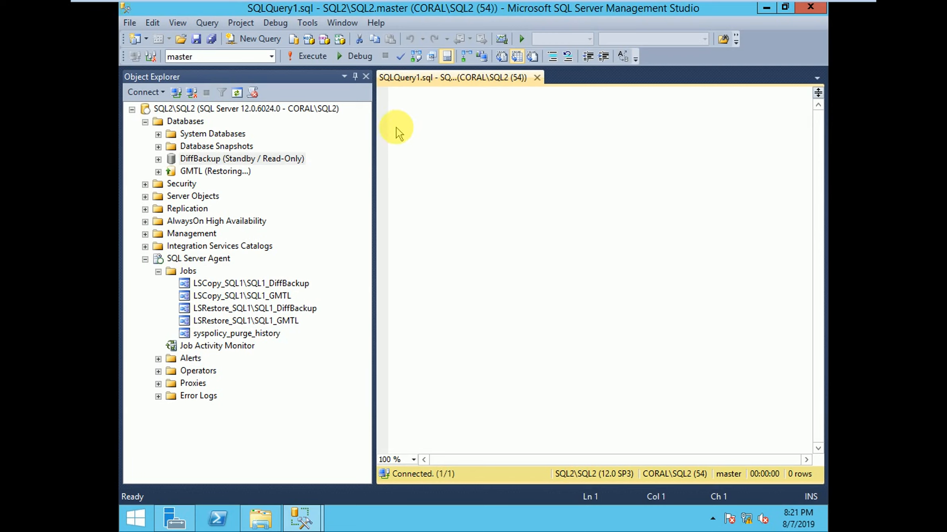
{"action": "type", "text": "use"}
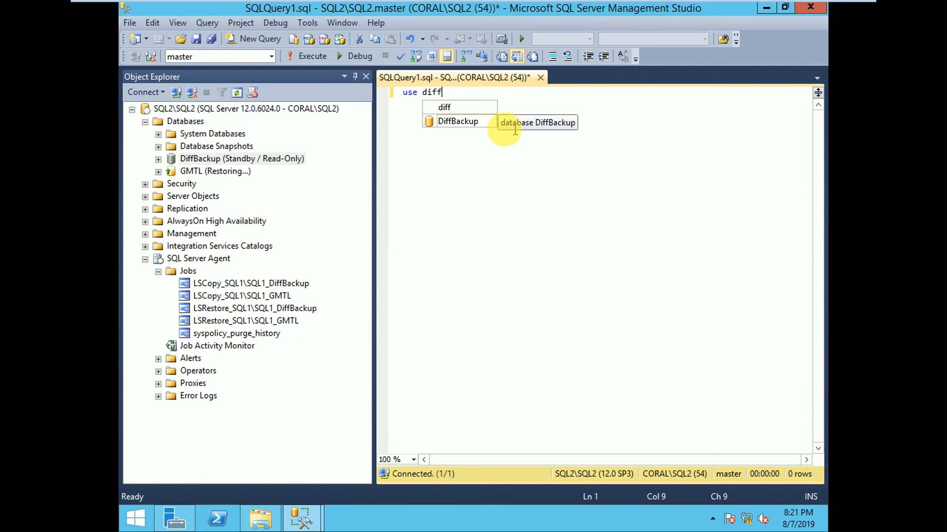
{"action": "type", "text": "diff"}
{"action": "left_click", "coordinate": [438, 121]}
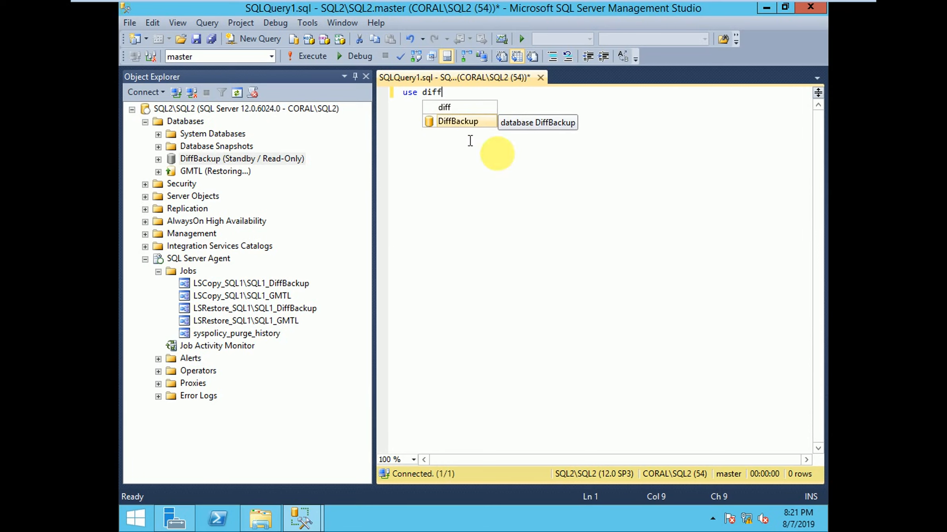
{"action": "key", "text": "shift+Home"}
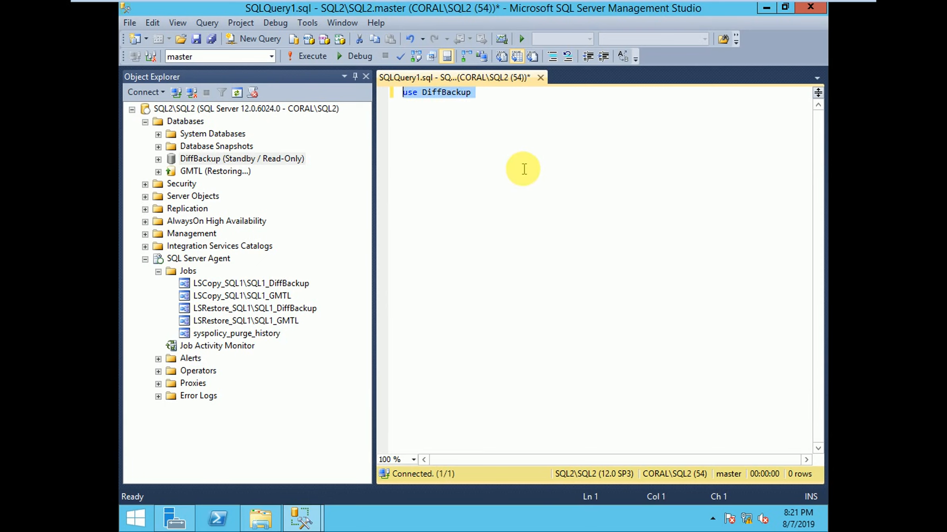
{"action": "key", "text": "F5"}
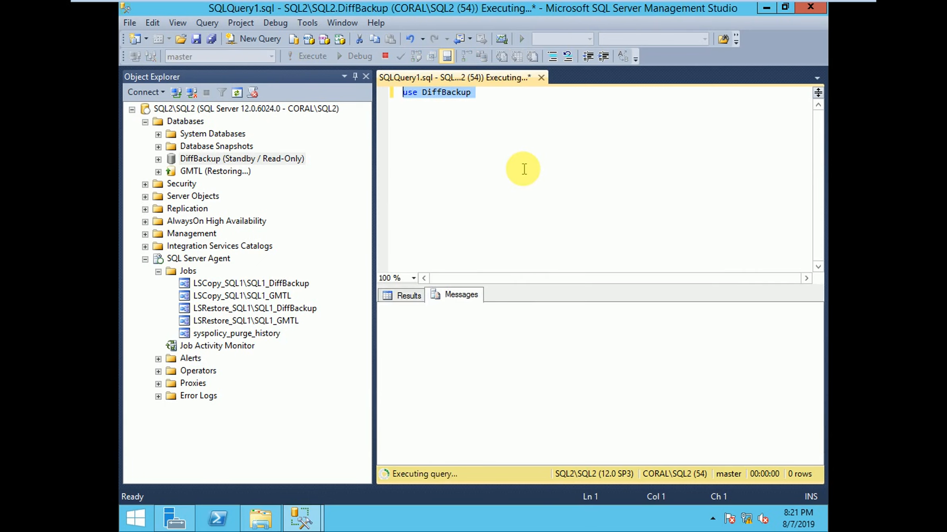
Step: Add the query select * from T1 below it and run only that statement to read the standby data
{"action": "key", "text": "End"}
{"action": "key", "text": "Return"}
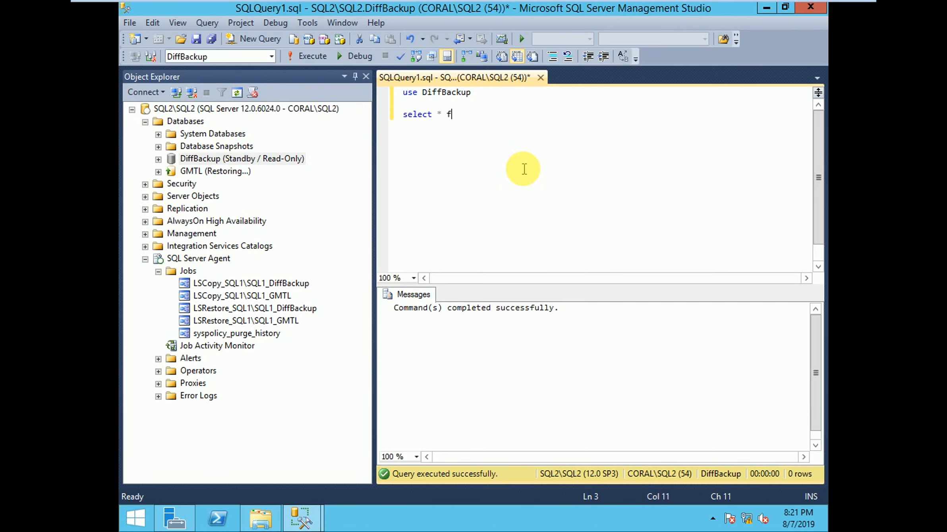
{"action": "type", "text": "T1"}
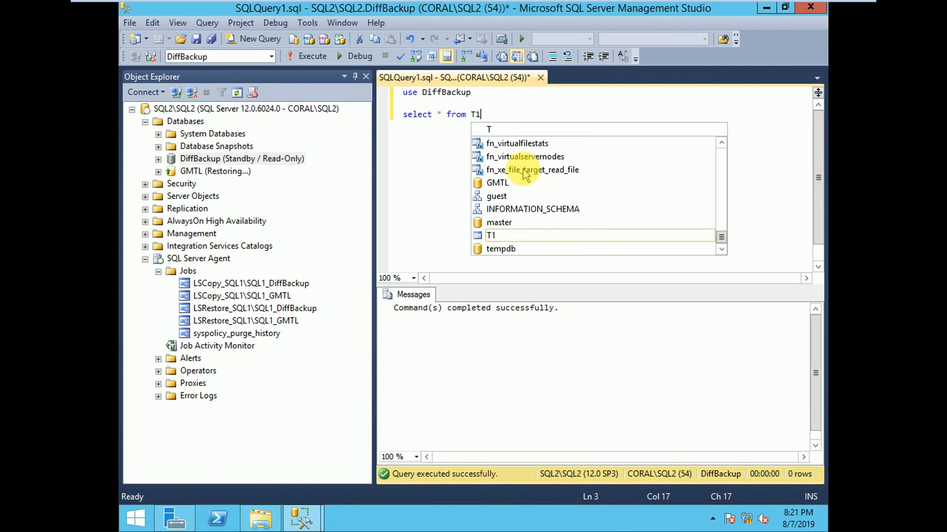
{"action": "key", "text": "shift+Home"}
{"action": "key", "text": "F5"}
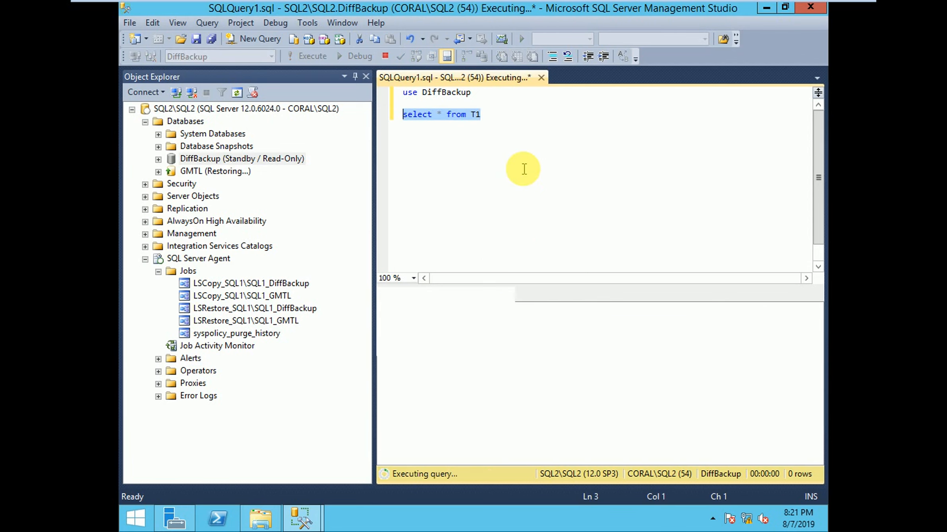
{"action": "left_click", "coordinate": [440, 388]}
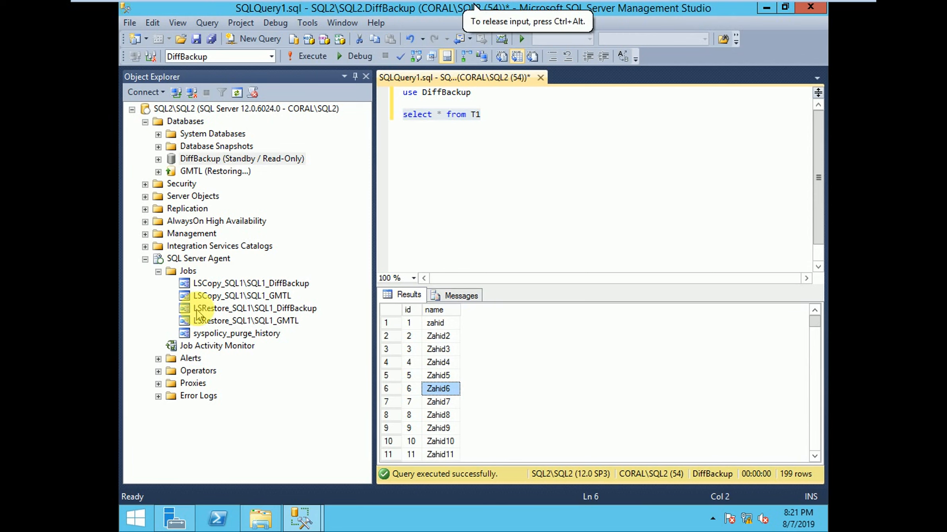
Step: Switch to the SQL3 machine and check its SQL Server Agent jobs for the log shipping alert job
{"action": "mouse_move", "coordinate": [287, 4]}
{"action": "left_click", "coordinate": [83, 30]}
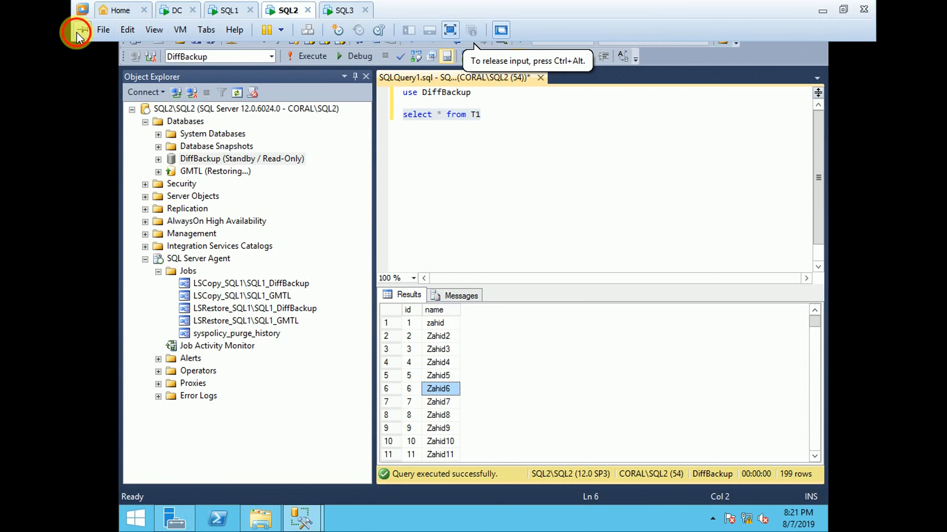
{"action": "left_click", "coordinate": [238, 10]}
{"action": "left_click", "coordinate": [284, 10]}
{"action": "left_click", "coordinate": [340, 10]}
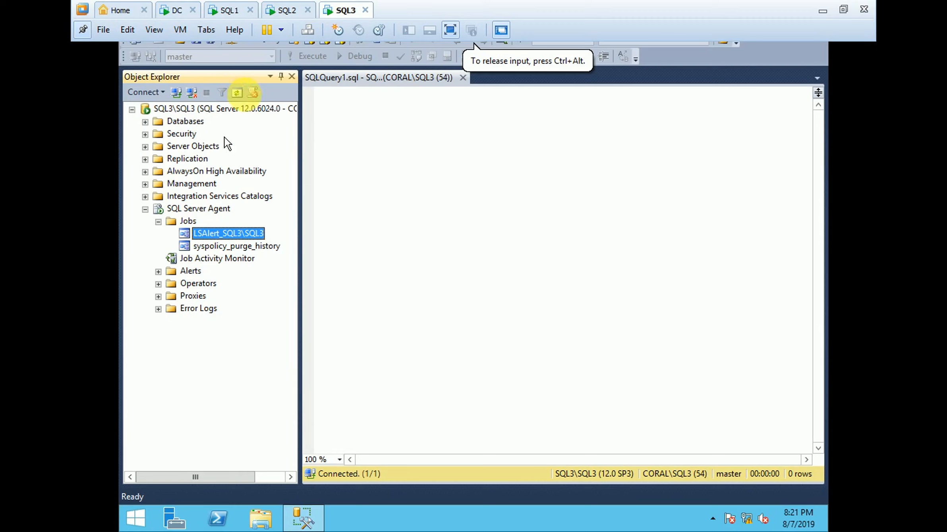
{"action": "left_click", "coordinate": [158, 222]}
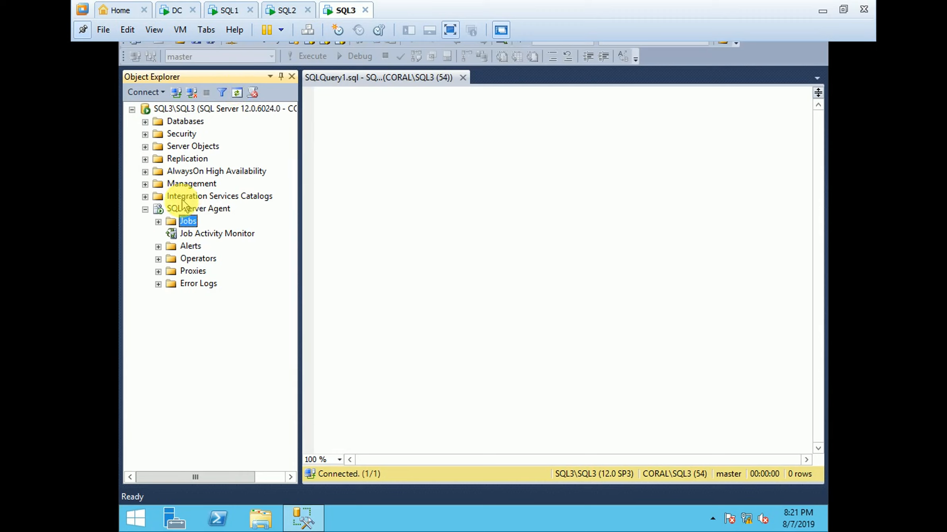
{"action": "left_click", "coordinate": [158, 222]}
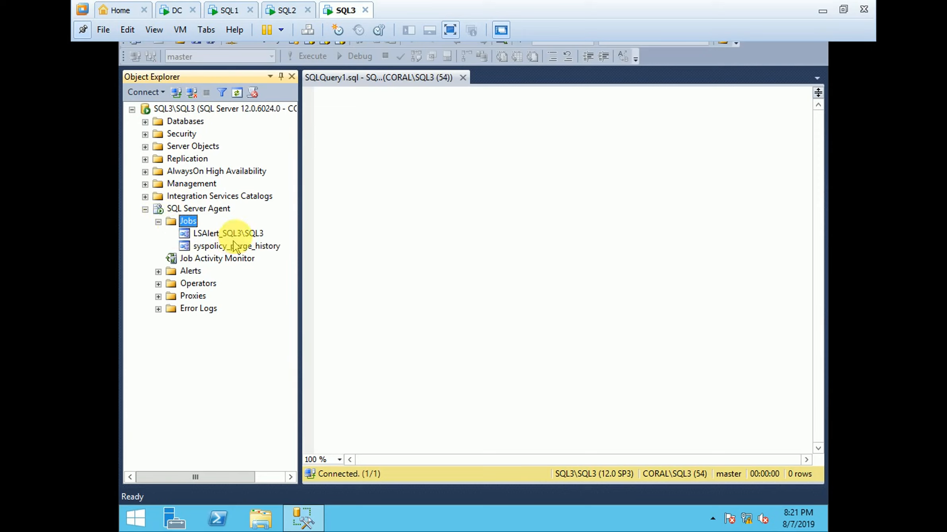
Step: Refresh the LSAlert_SQL3\SQL3 job and SQL Server Agent on SQL3, and collapse the agent's tree
{"action": "left_click", "coordinate": [234, 235]}
{"action": "right_click", "coordinate": [235, 235]}
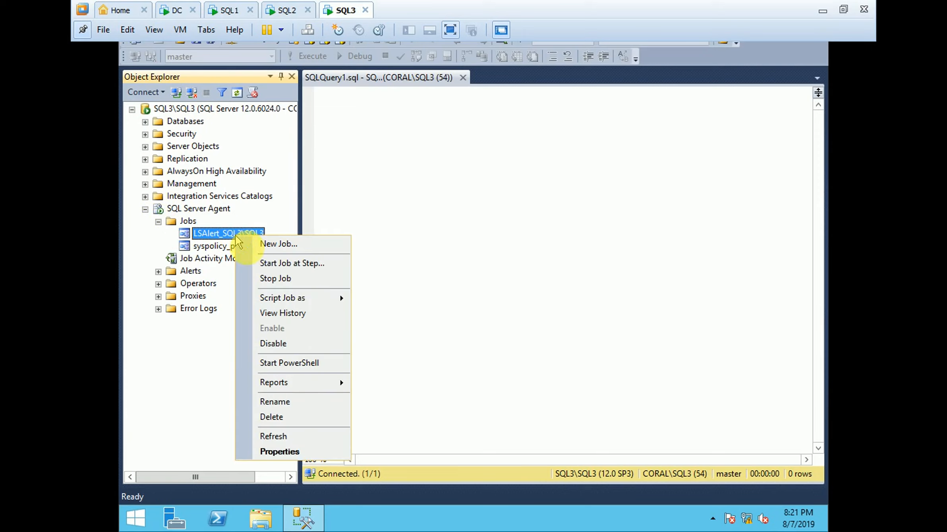
{"action": "left_click", "coordinate": [273, 437]}
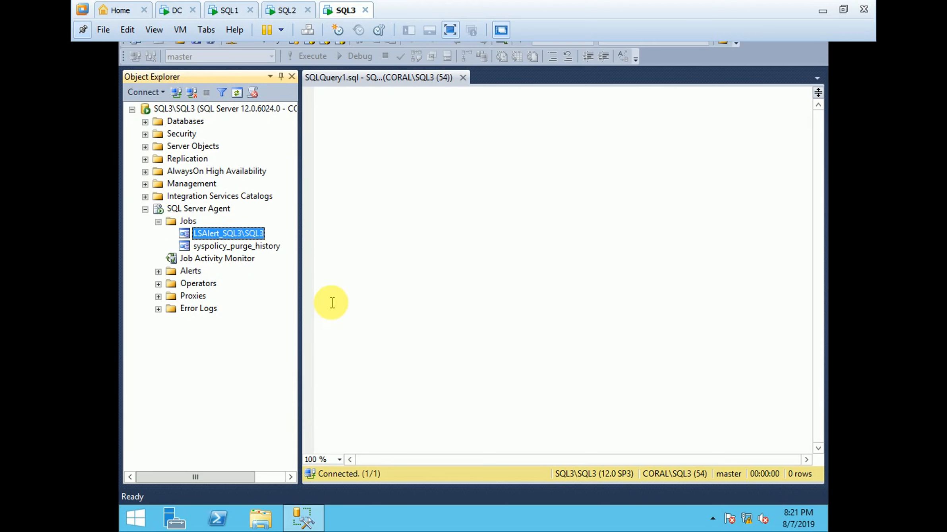
{"action": "right_click", "coordinate": [183, 209]}
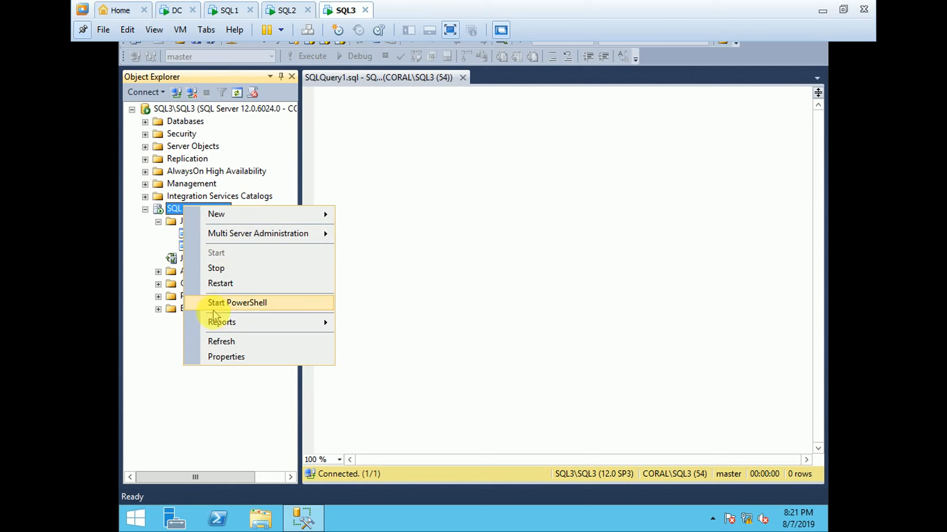
{"action": "left_click", "coordinate": [215, 343]}
{"action": "left_click", "coordinate": [158, 221]}
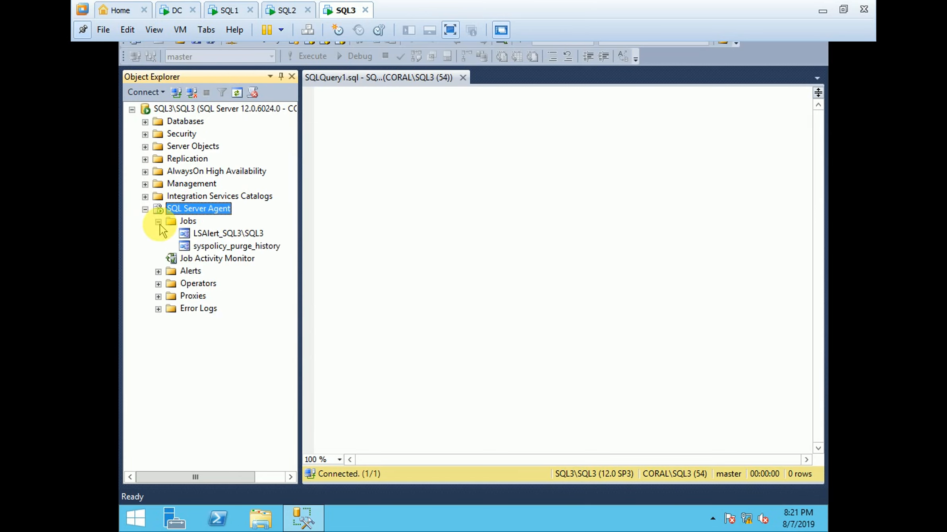
{"action": "left_click", "coordinate": [145, 209]}
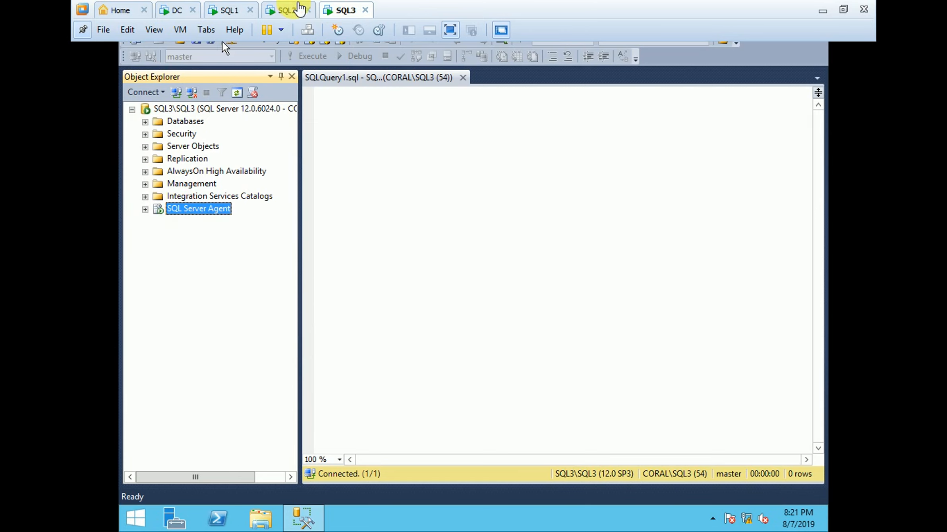
Step: Go back through the SQL1 and SQL2 machines to review their DiffBackup databases and log shipping jobs
{"action": "left_click", "coordinate": [287, 10]}
{"action": "left_click", "coordinate": [226, 9]}
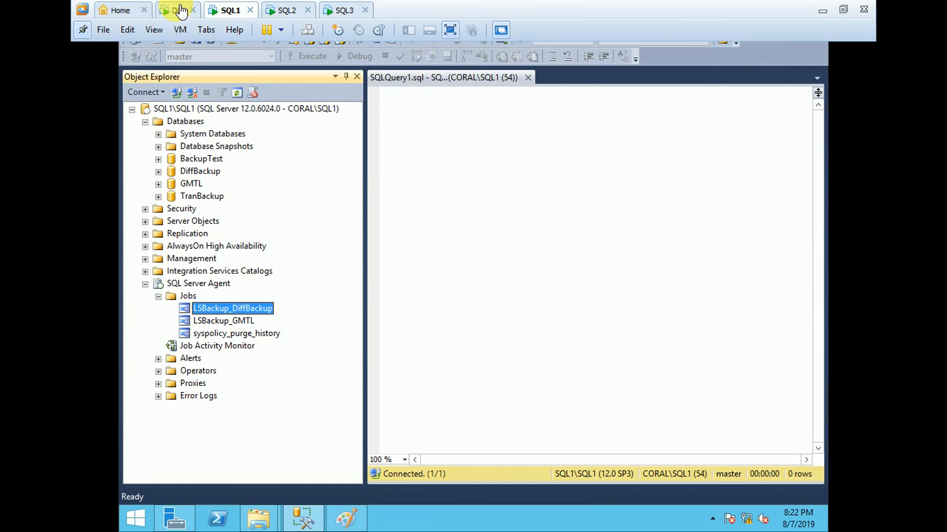
{"action": "left_click", "coordinate": [181, 11]}
{"action": "left_click", "coordinate": [229, 10]}
{"action": "left_click", "coordinate": [283, 11]}
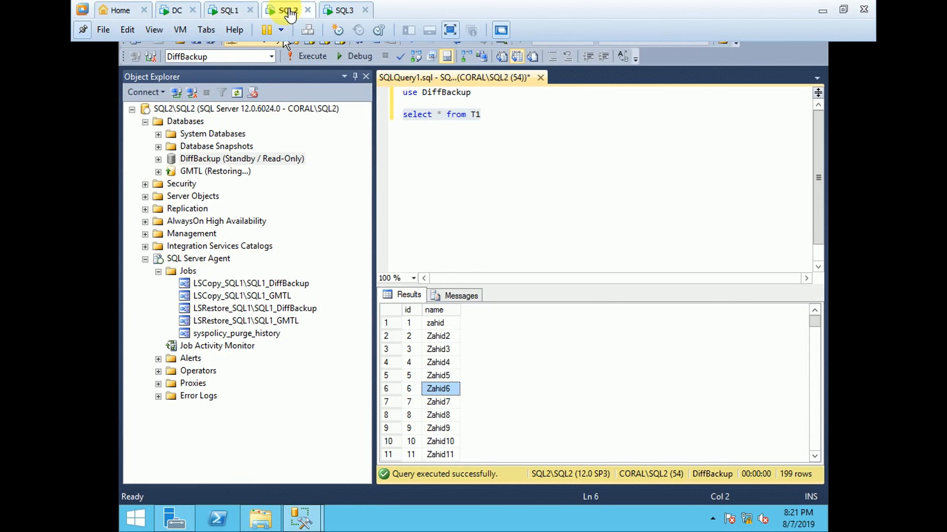
{"action": "left_click", "coordinate": [227, 9]}
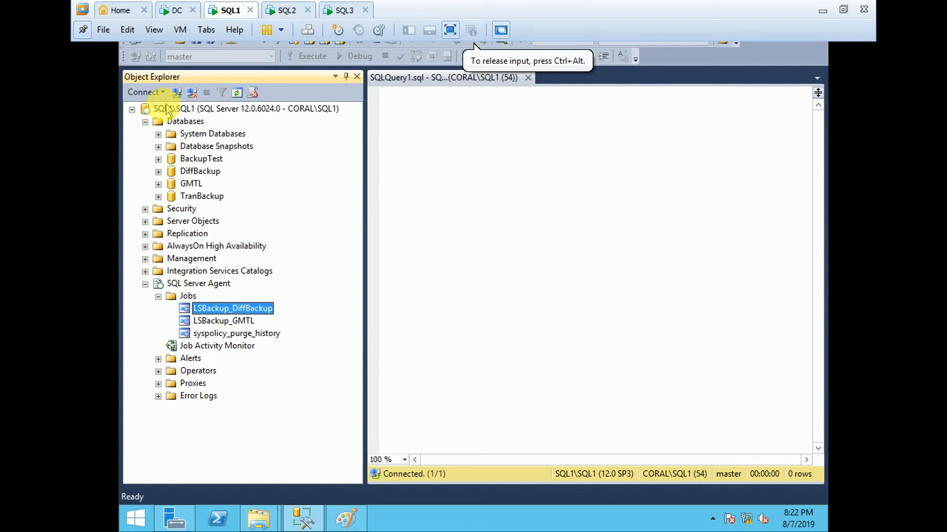
{"action": "left_click", "coordinate": [132, 111]}
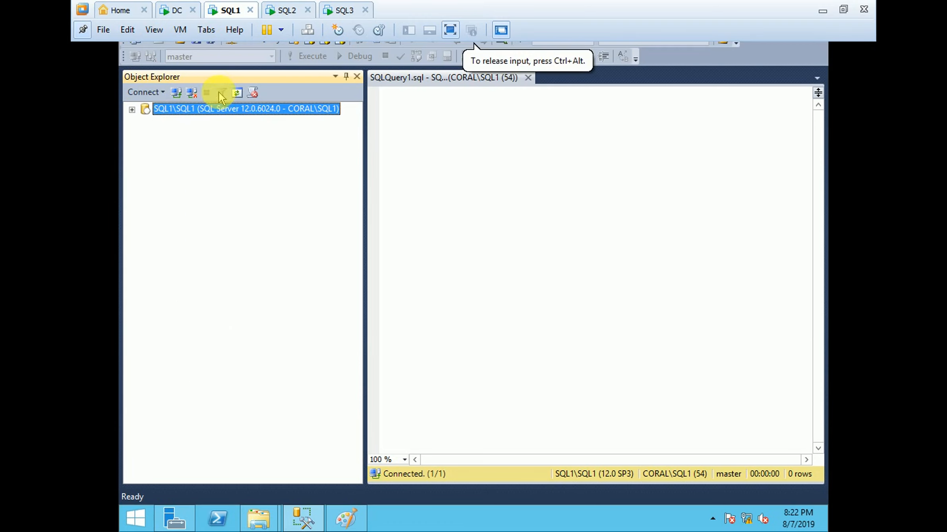
{"action": "left_click", "coordinate": [287, 10]}
{"action": "left_click", "coordinate": [342, 11]}
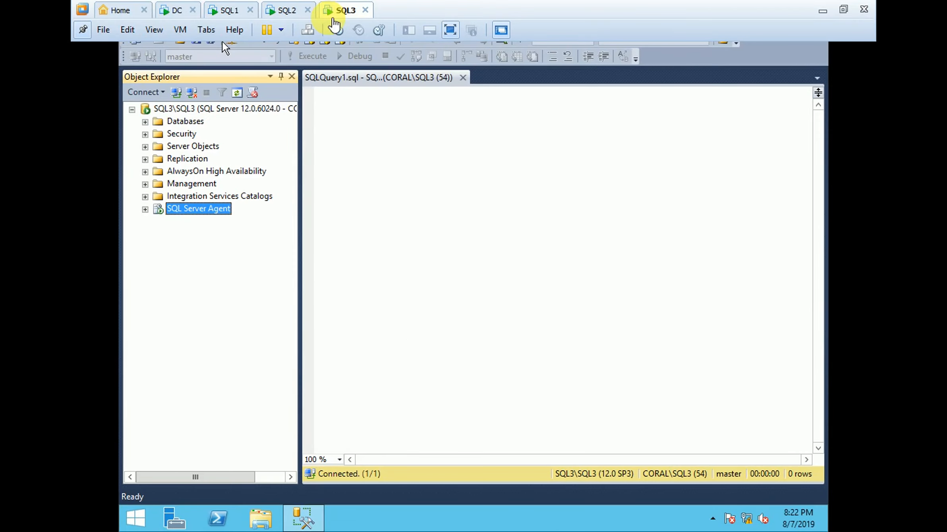
{"action": "left_click", "coordinate": [293, 12]}
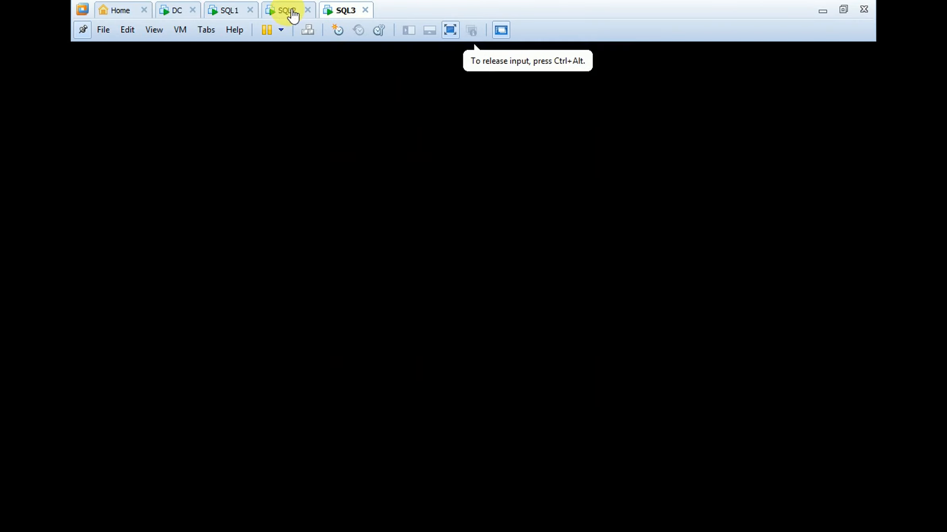
{"action": "left_click", "coordinate": [238, 11]}
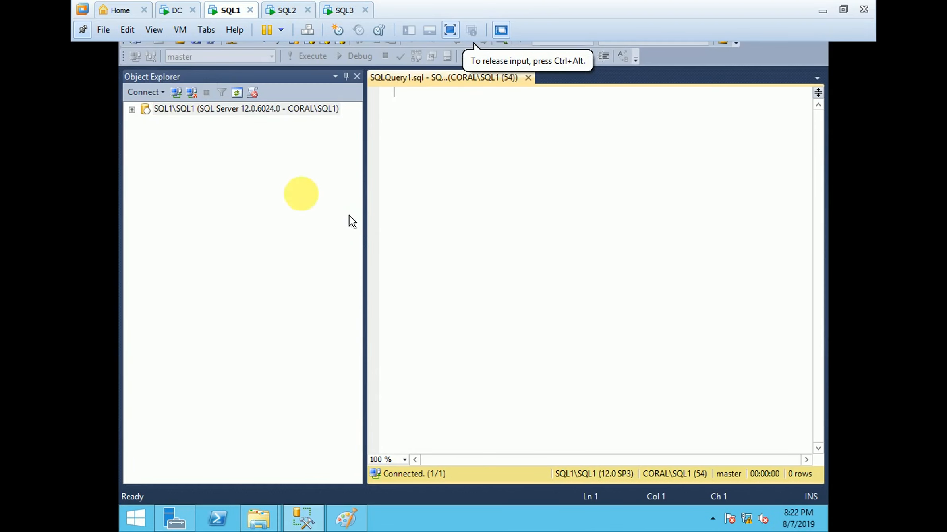
{"action": "left_click", "coordinate": [132, 109]}
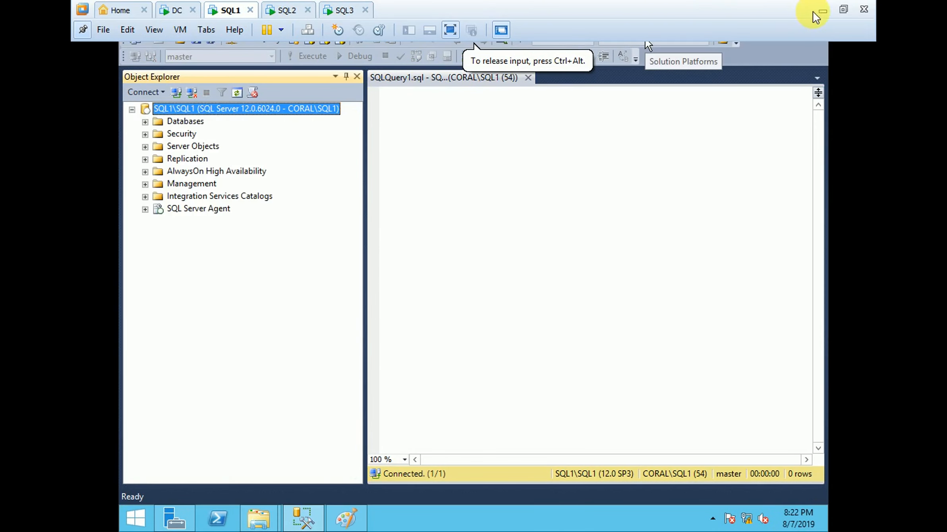